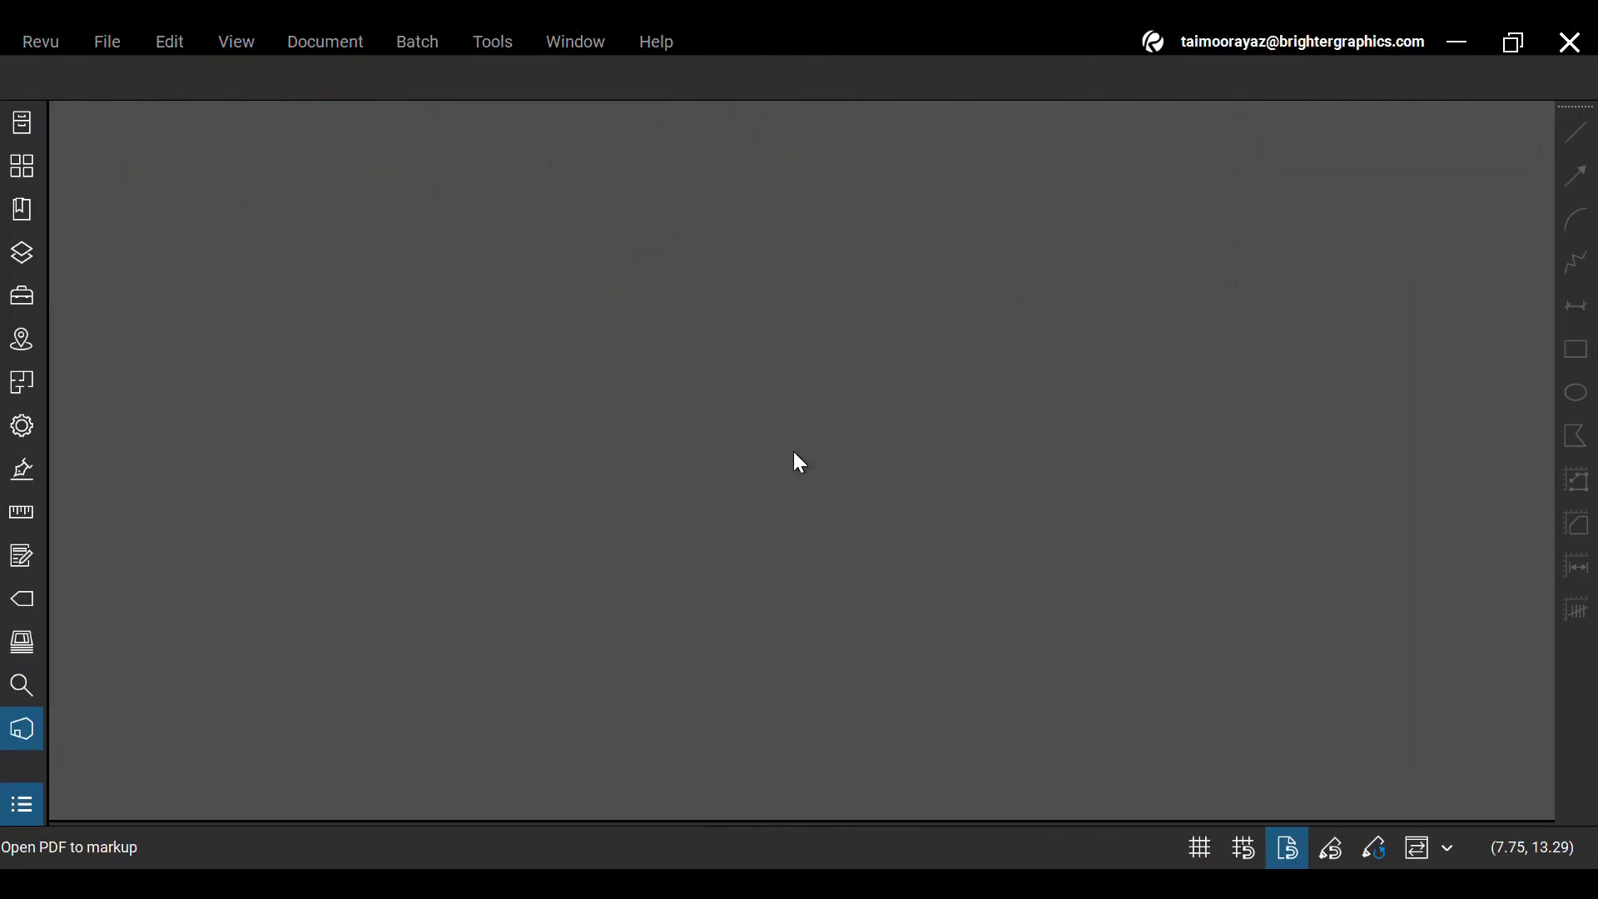
Open the recent A2.2.1_-_LEVEL_02_FLOOR_PLAN_FLOORING.pdf and zoom out to show the full sheet.
click(119, 53)
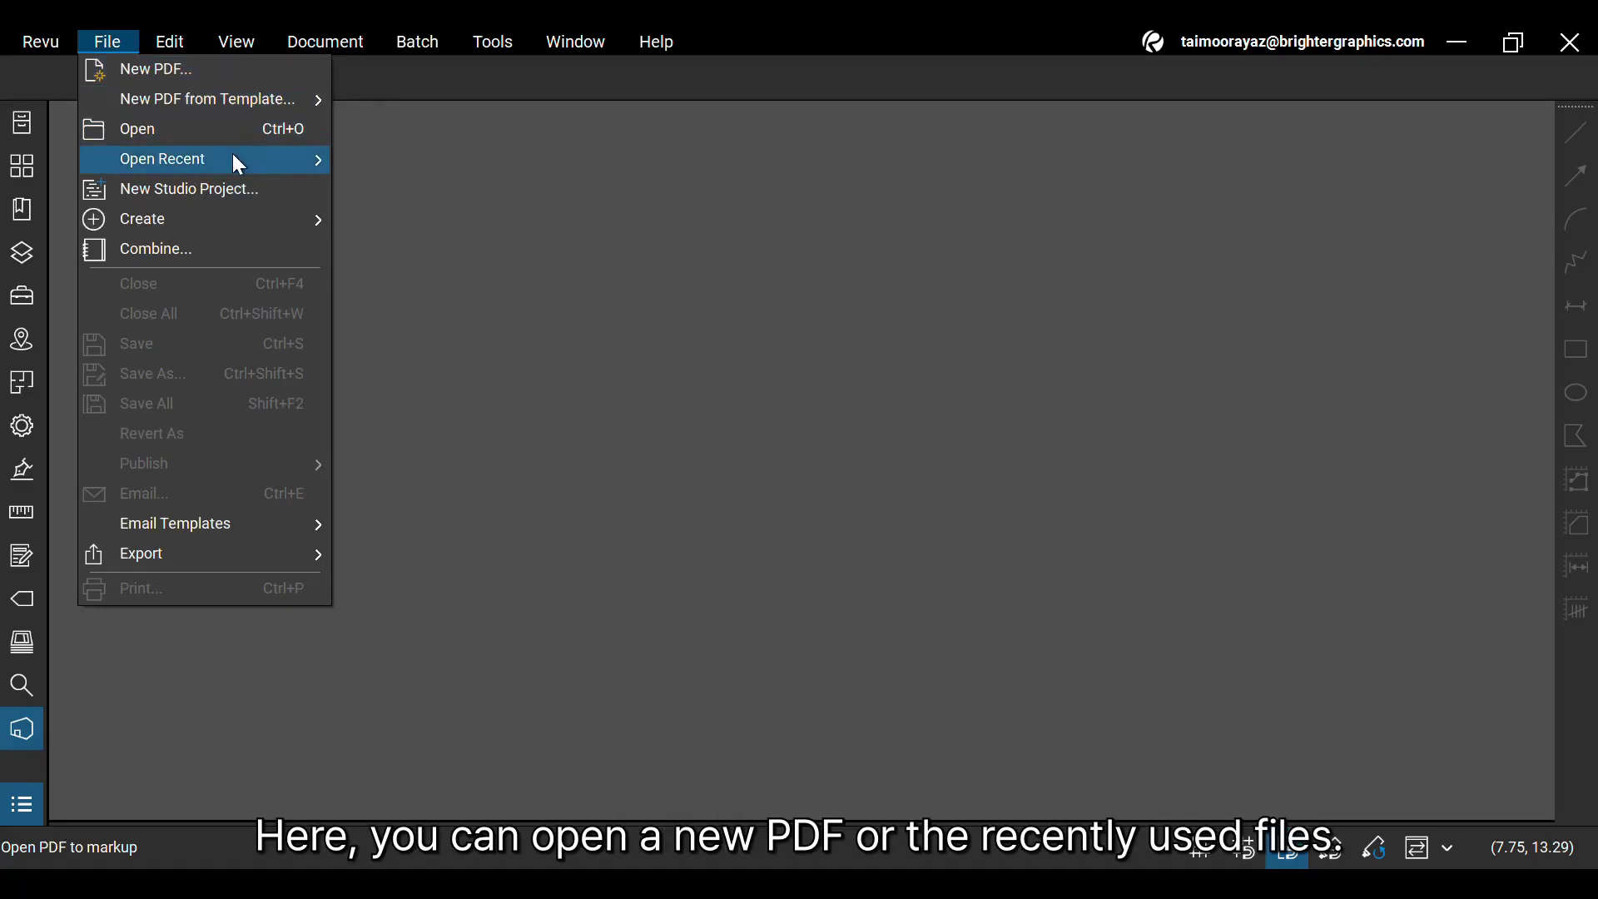
mouse_move(233, 155)
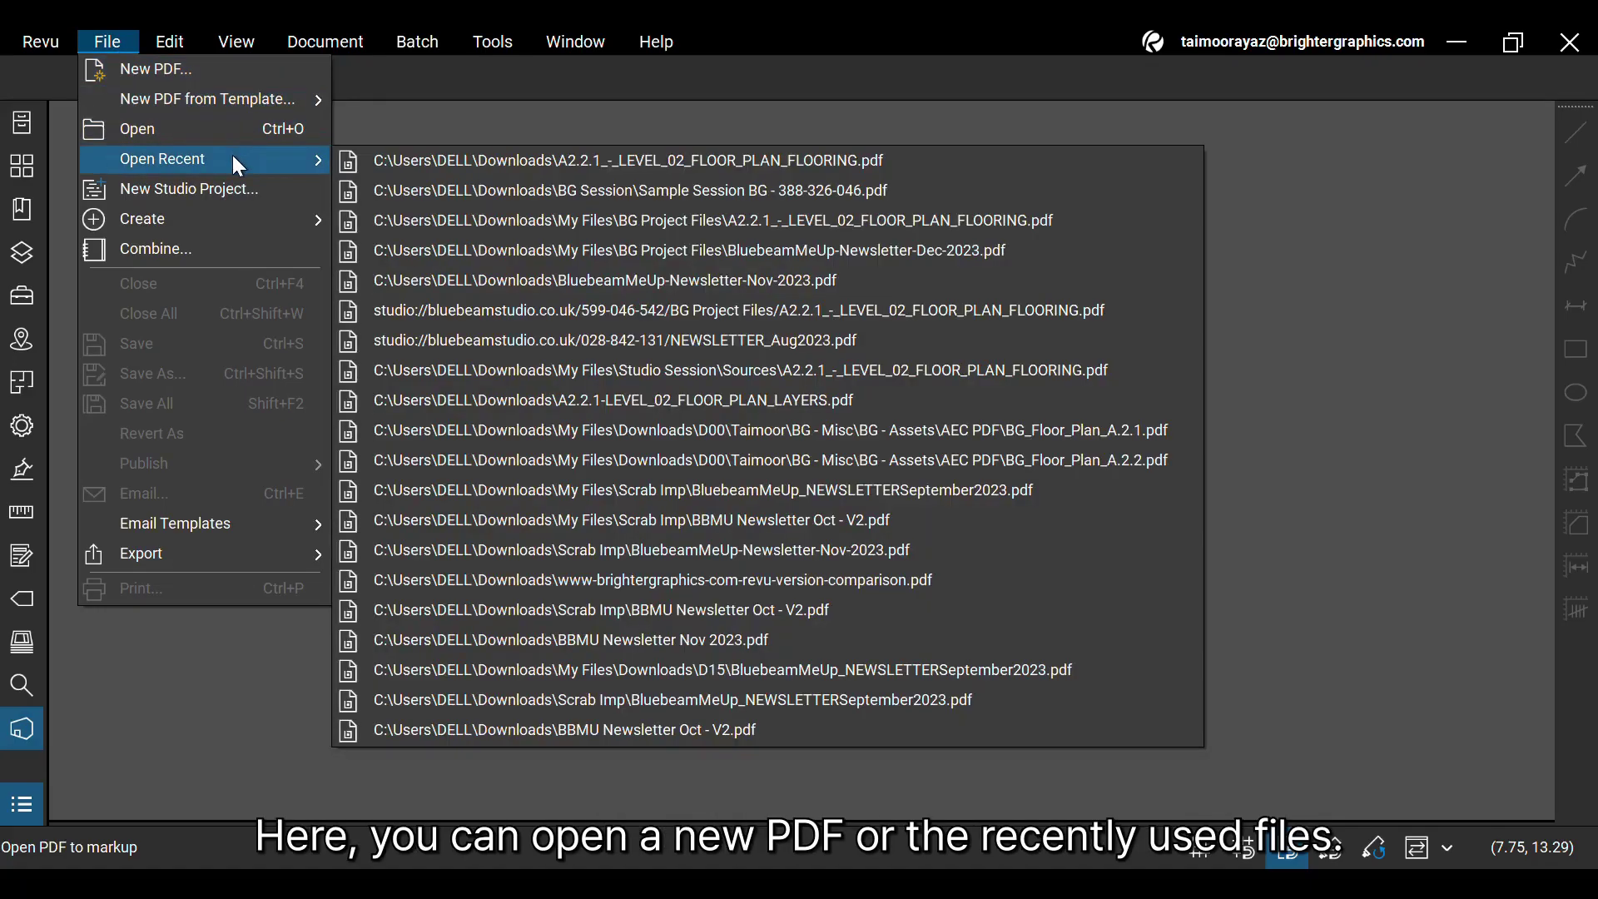
click(400, 160)
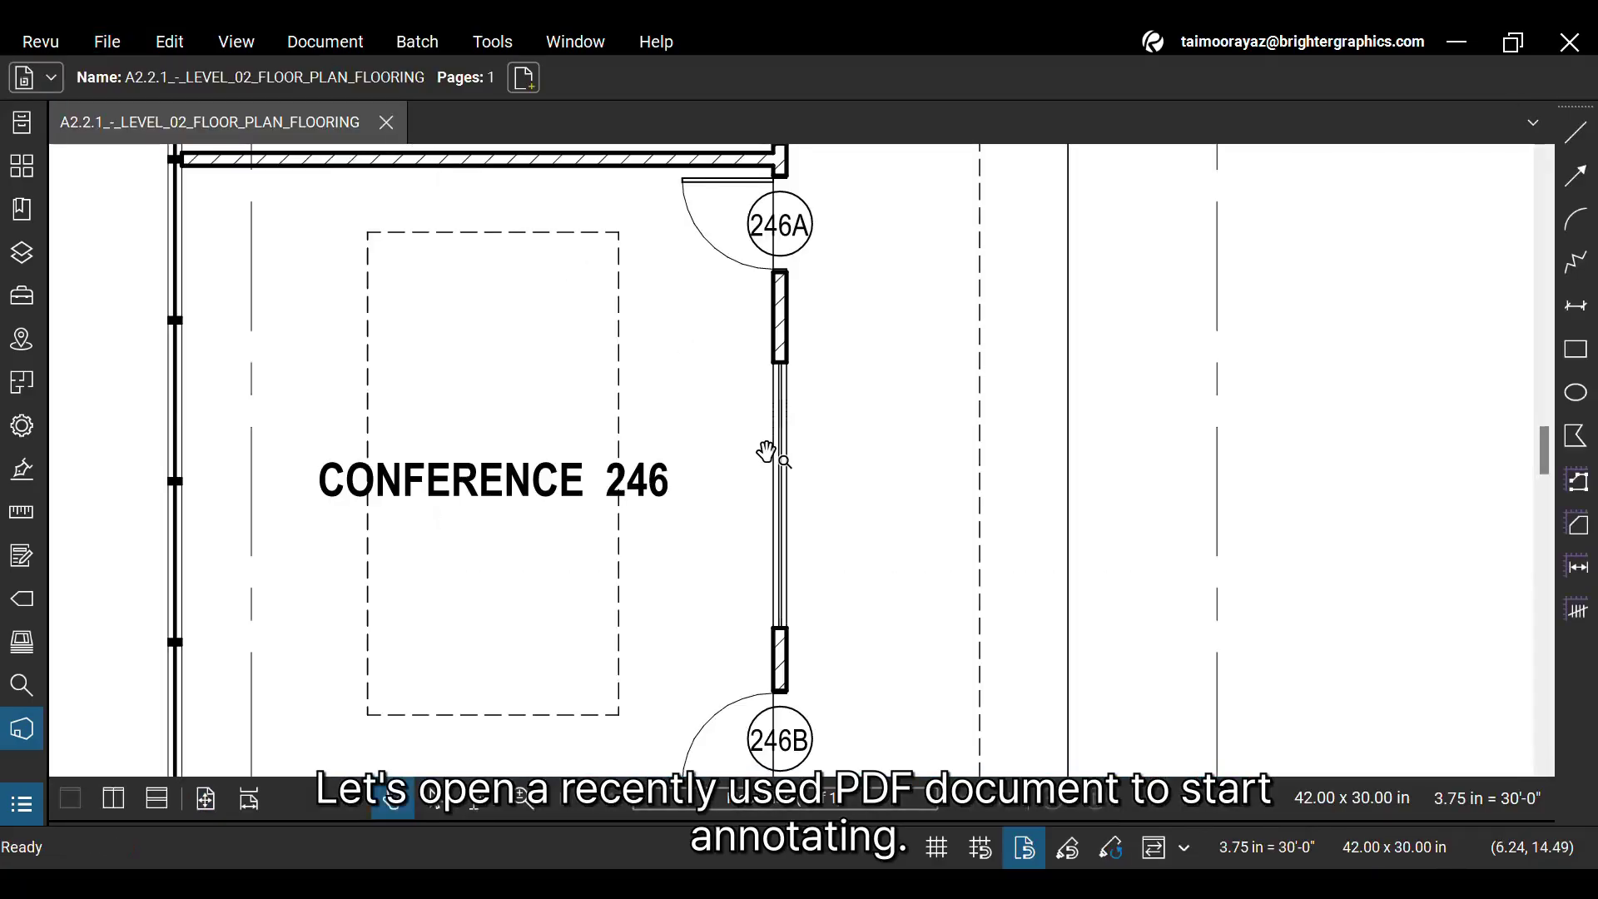
scroll(766, 452, down, 10)
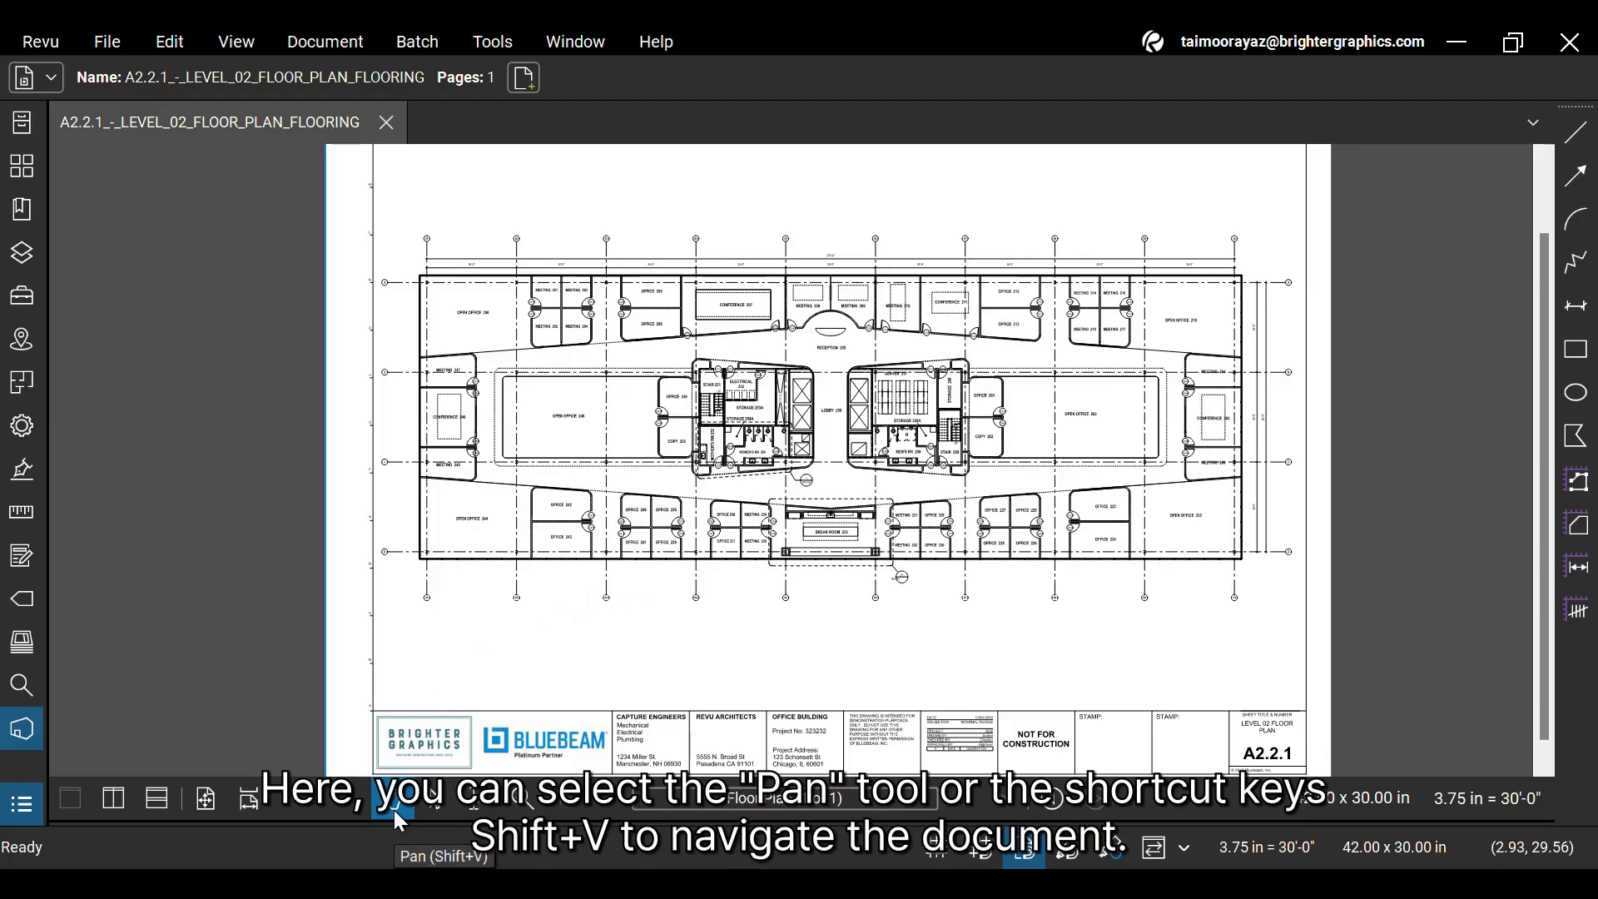
drag(435, 639, 384, 637)
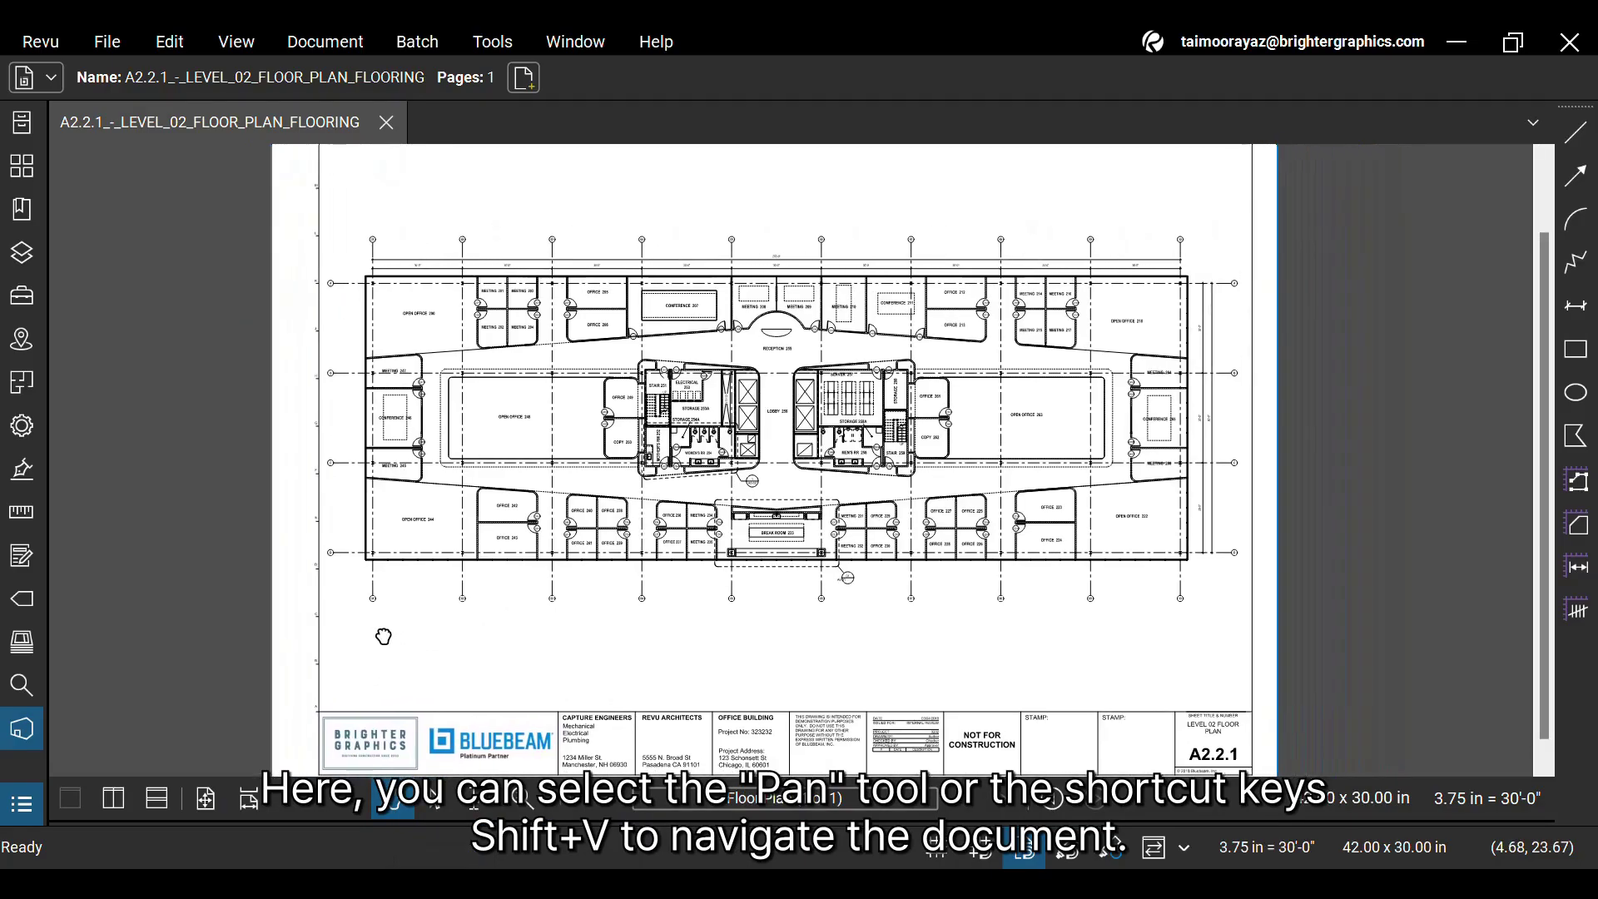
click(437, 802)
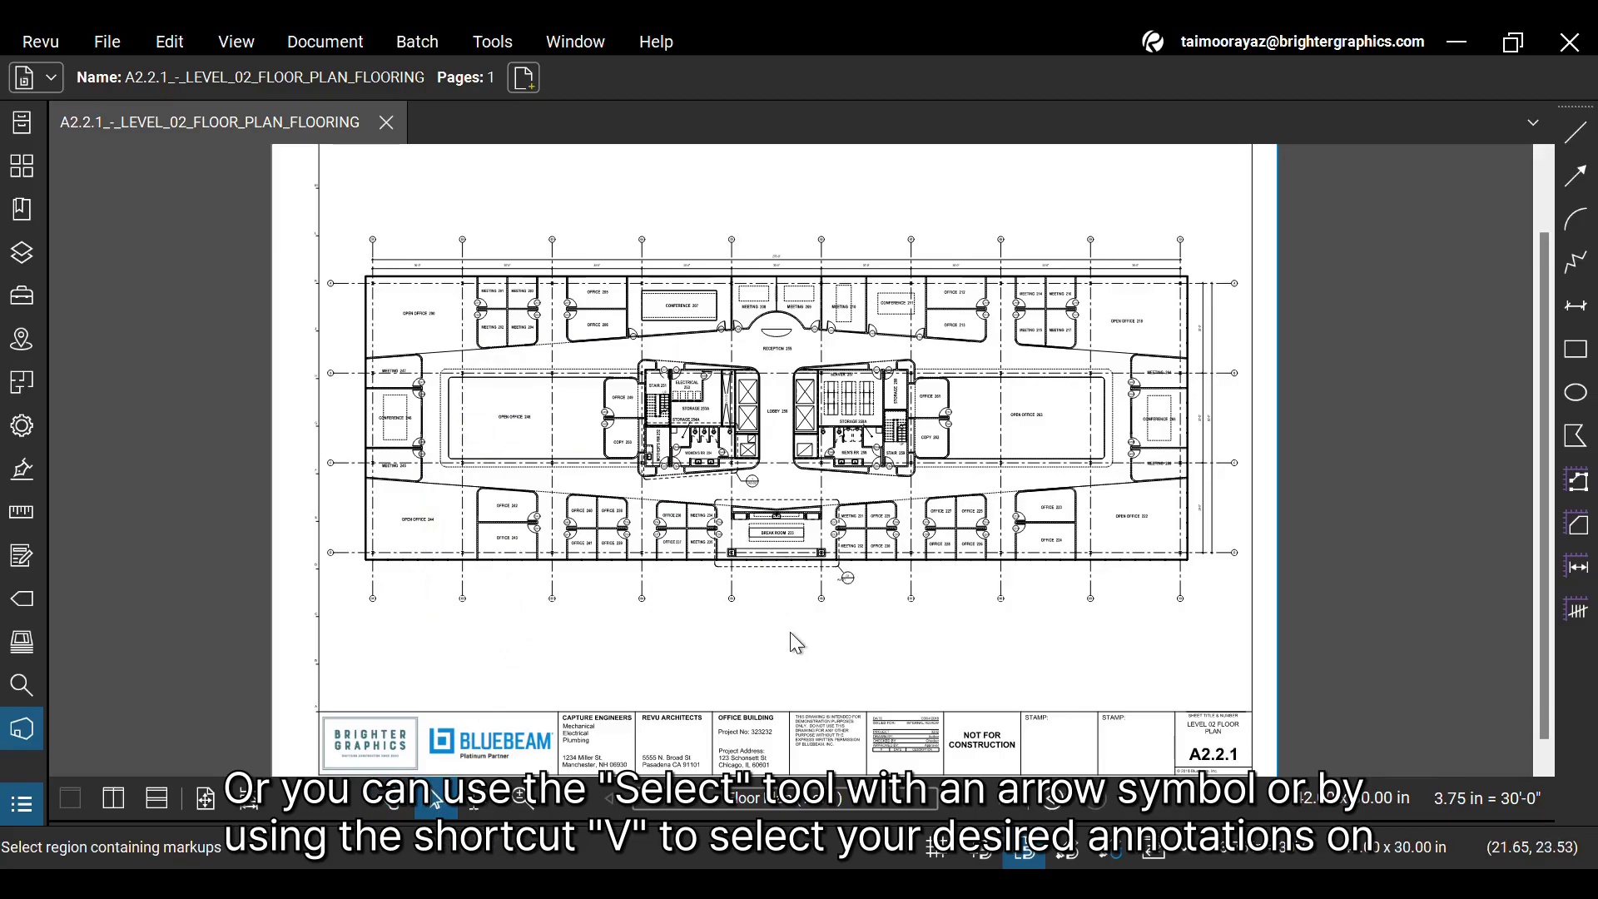
click(390, 800)
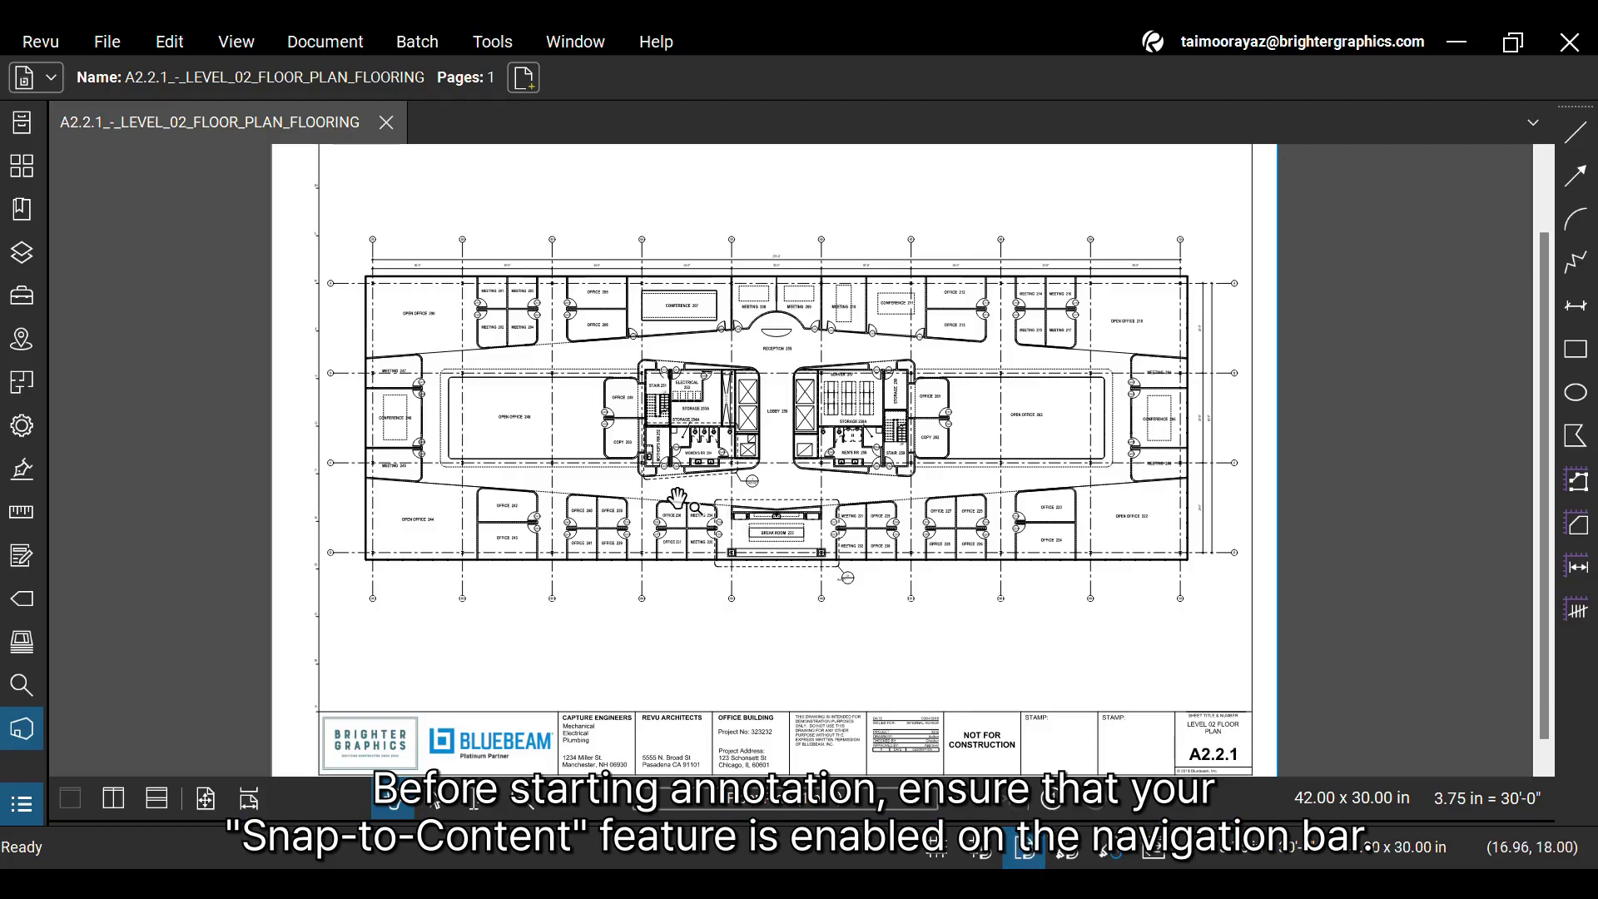
Activate the Cloud+ markup tool and zoom in on Conference 246.
click(499, 50)
mouse_move(543, 70)
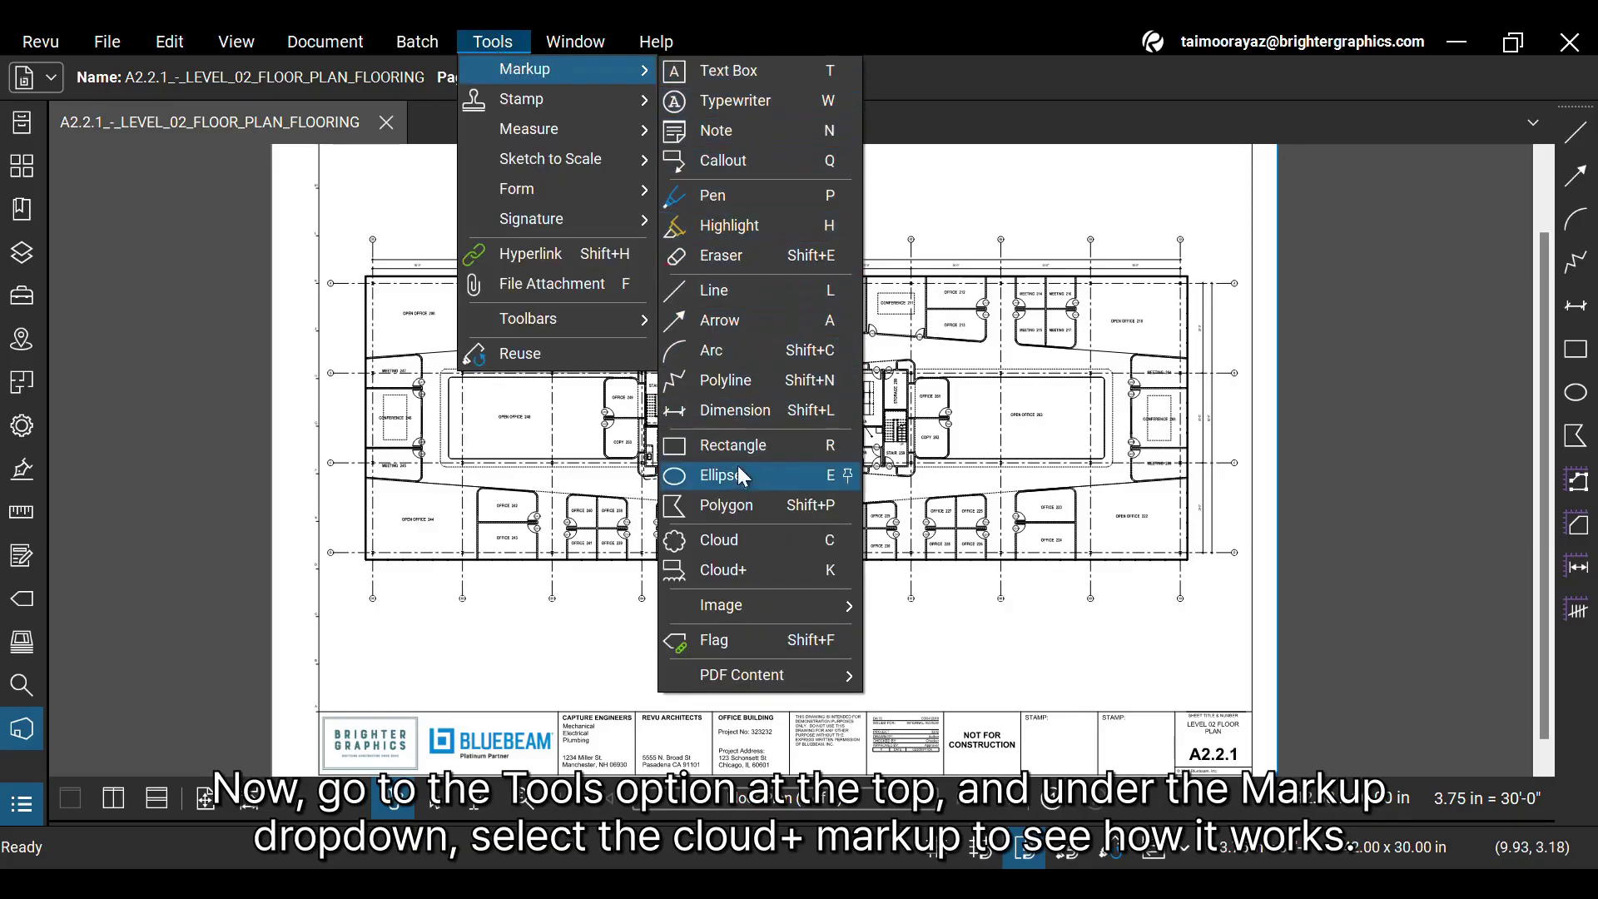
click(756, 564)
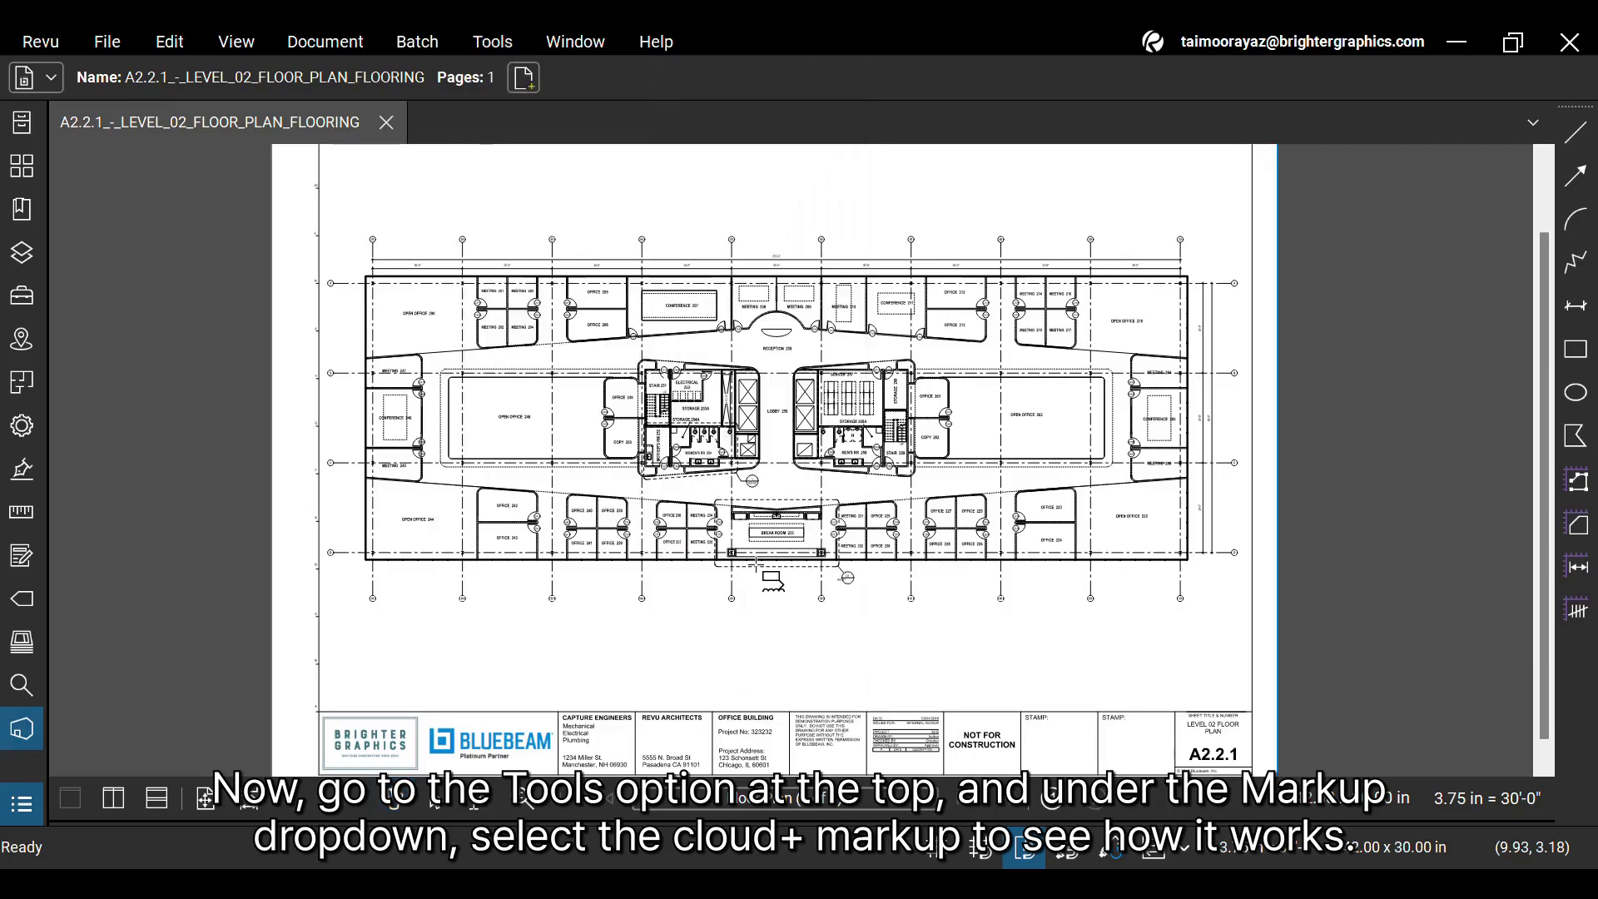
scroll(391, 416, up, 5)
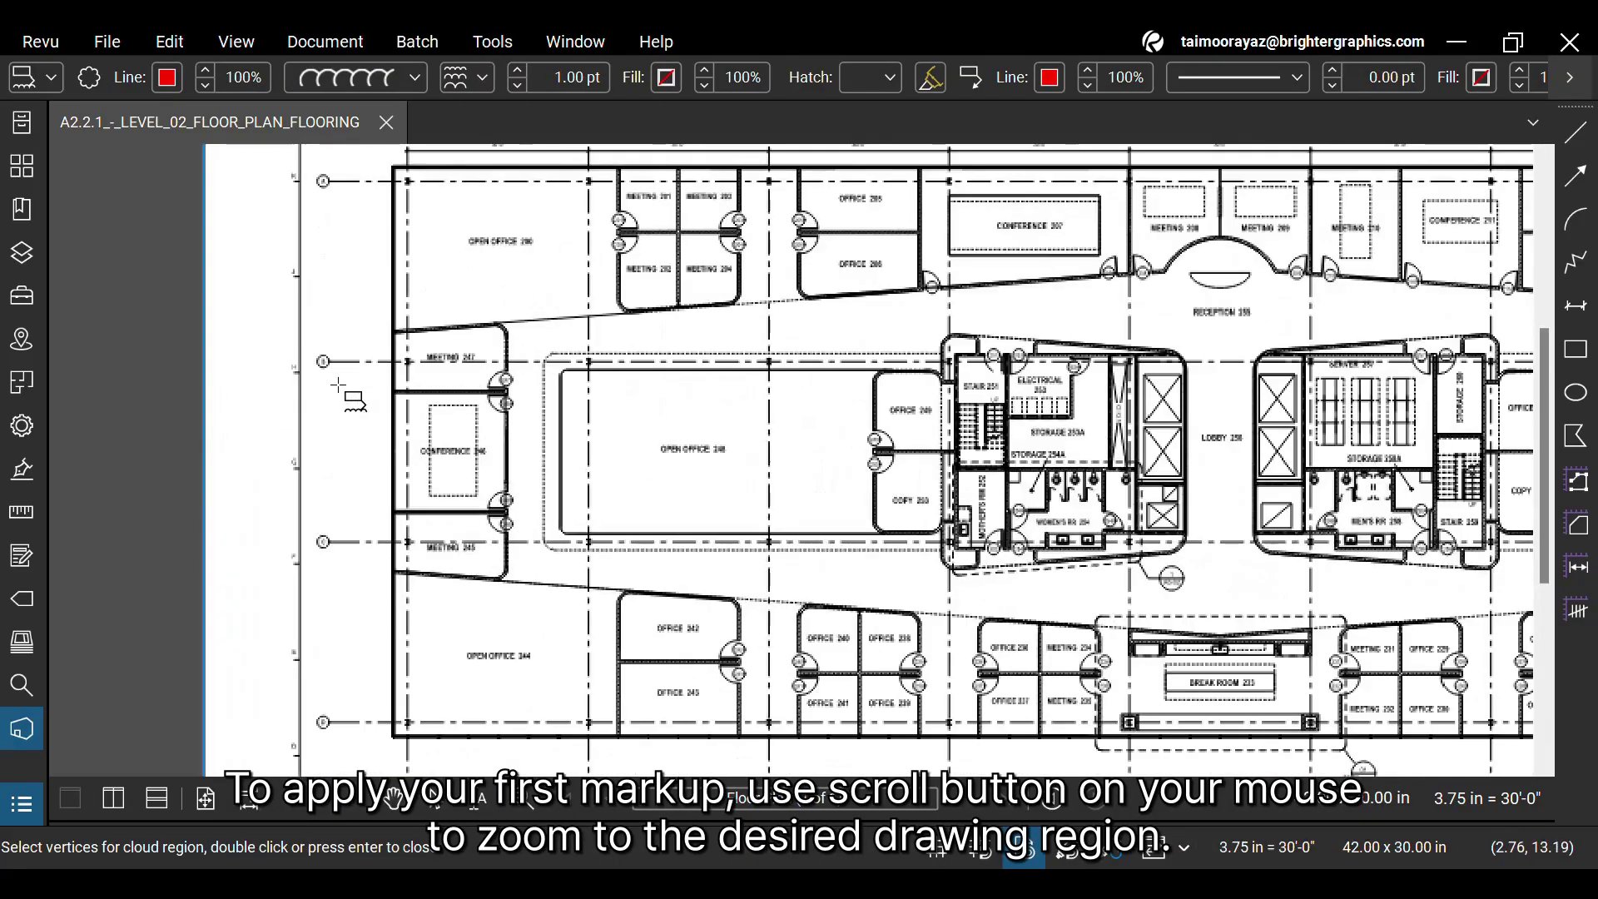
scroll(472, 480, up, 6)
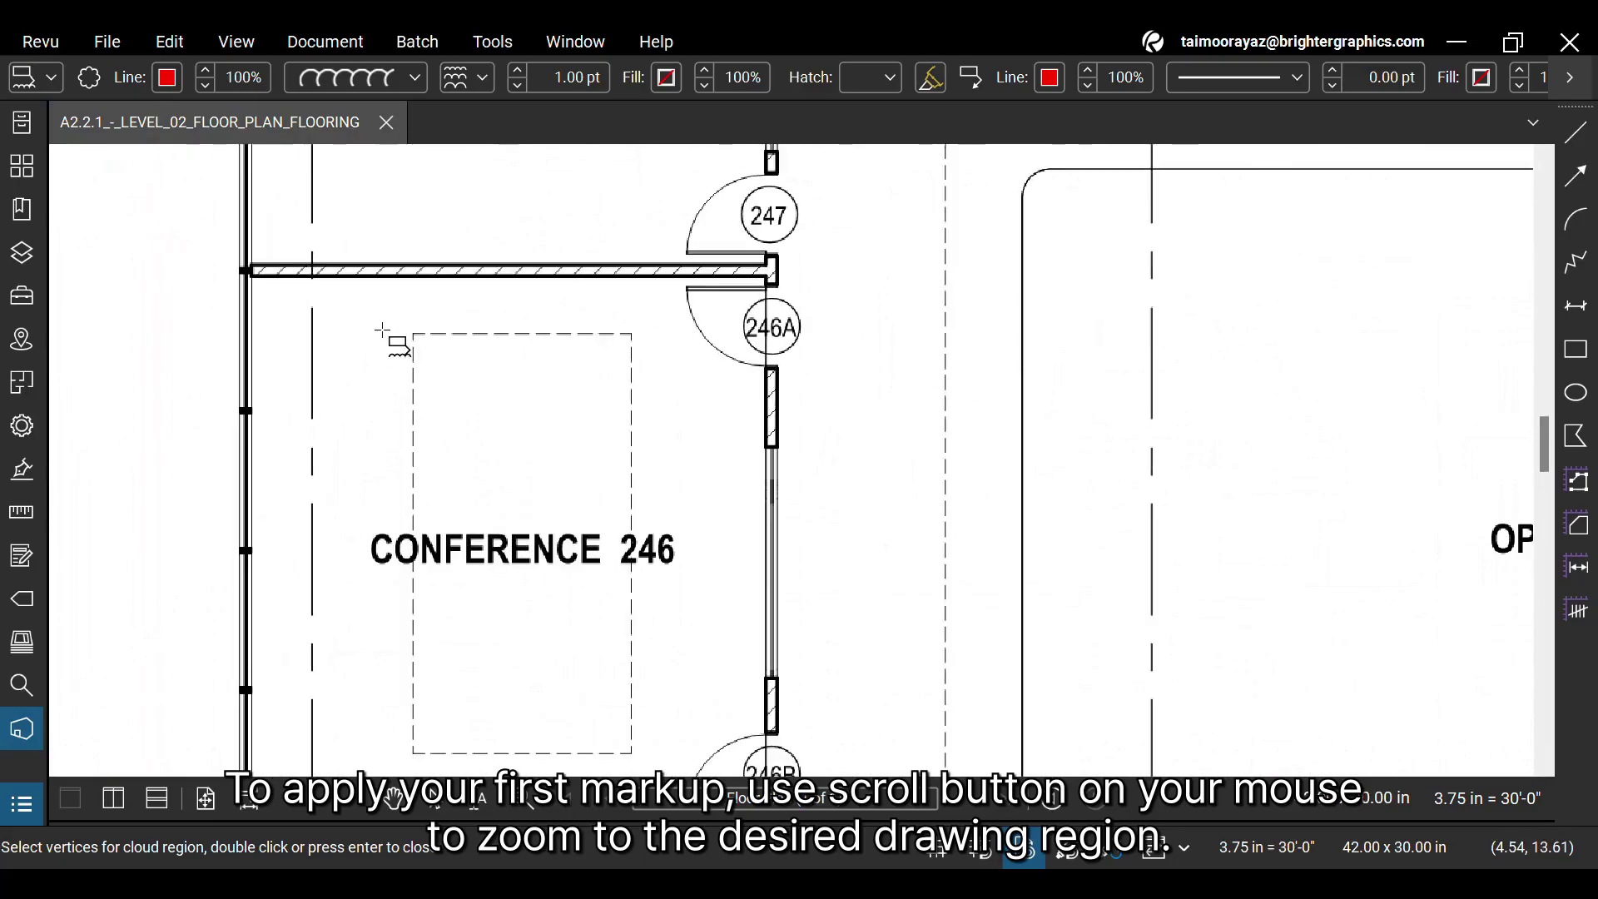
Draw a Cloud+ around Conference 246 with a callout reading 'Expand Area 1.2X'.
drag(414, 335, 633, 753)
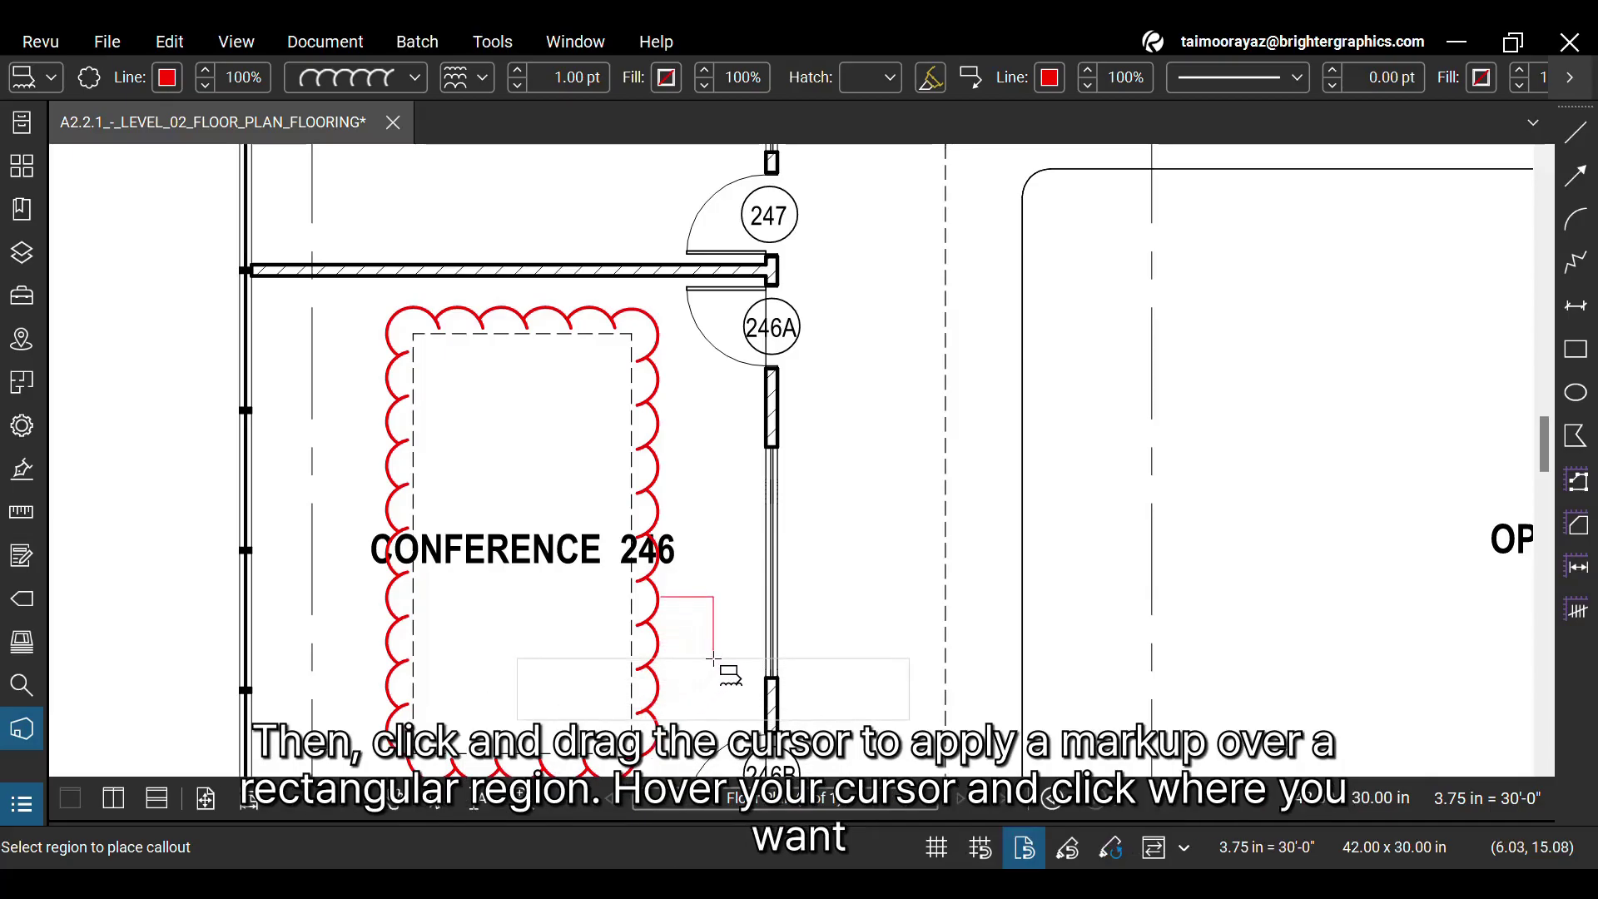
click(820, 567)
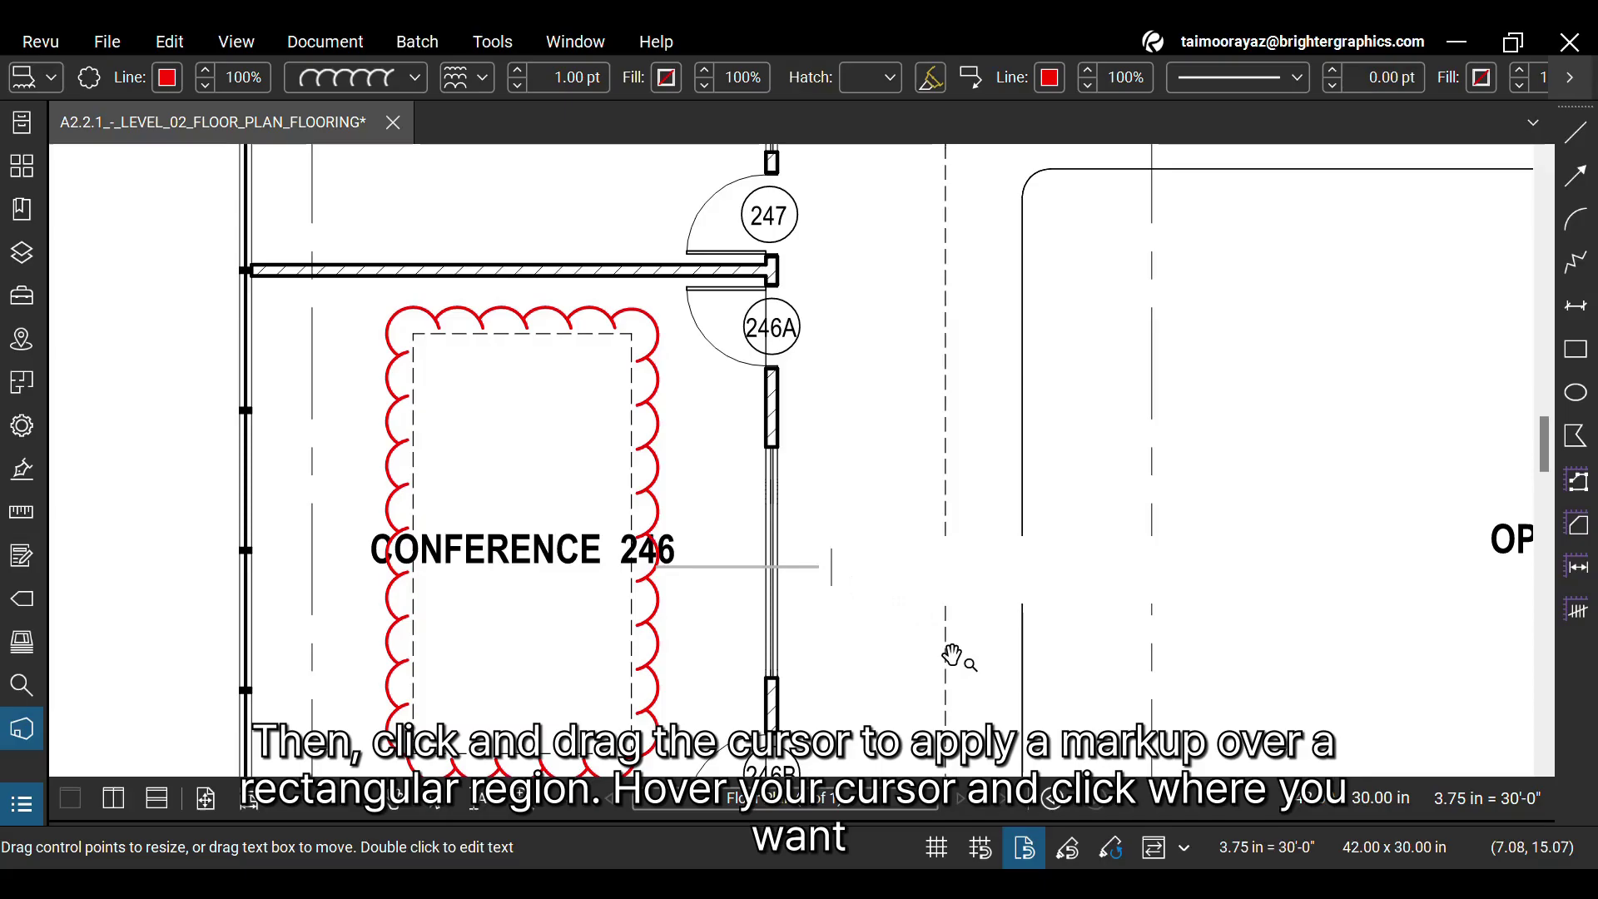
text(Exp)
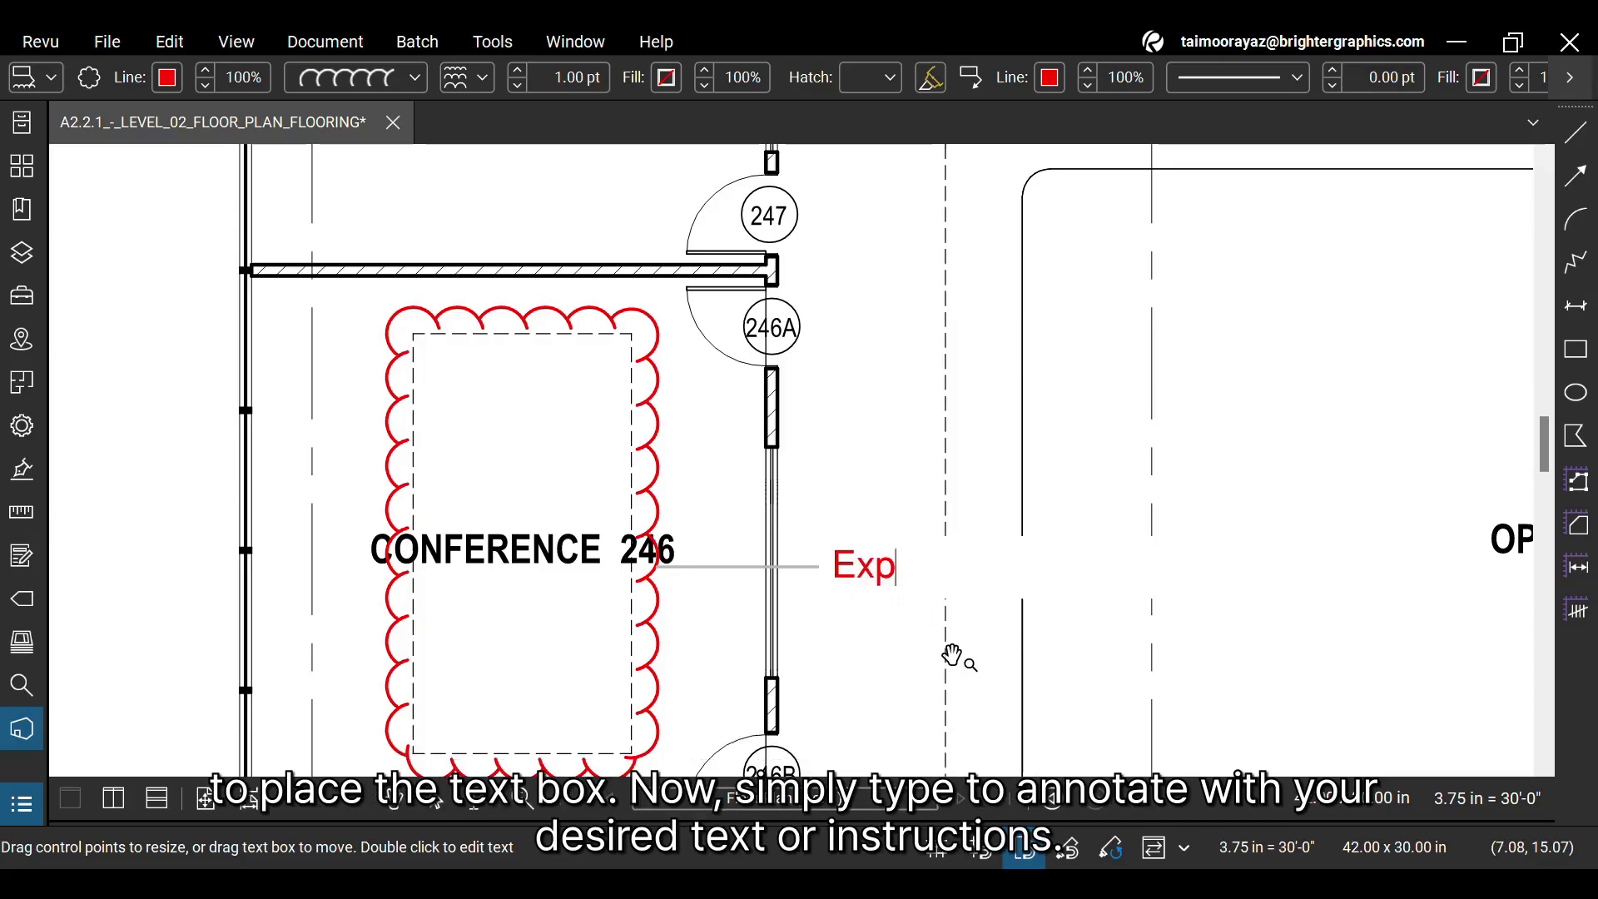
text(and Area)
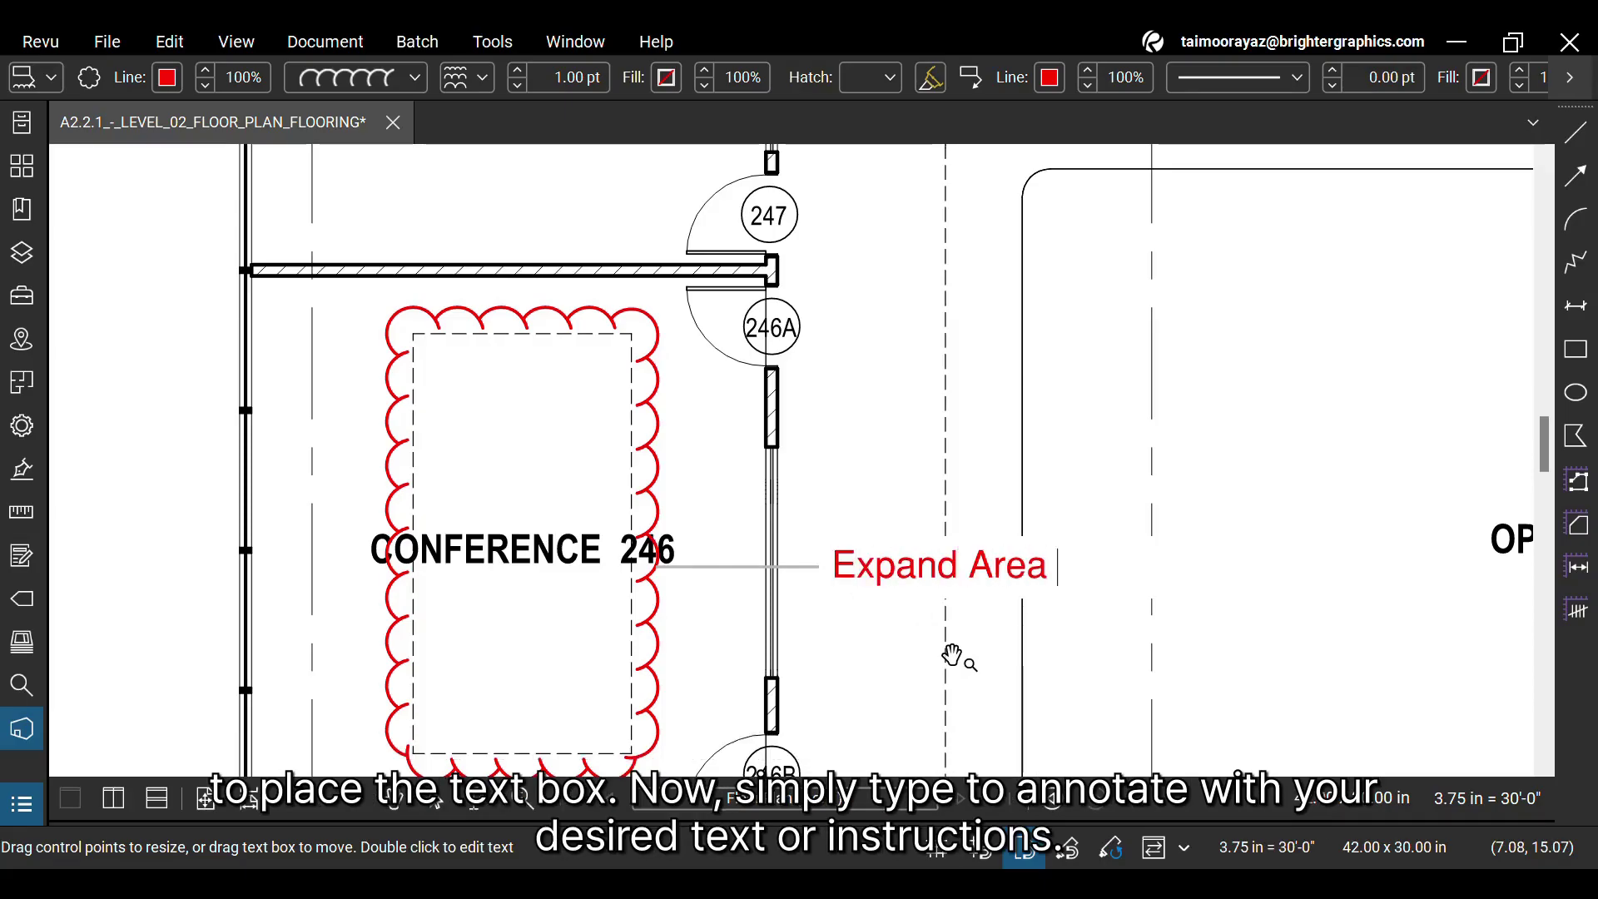
text( 1.2X)
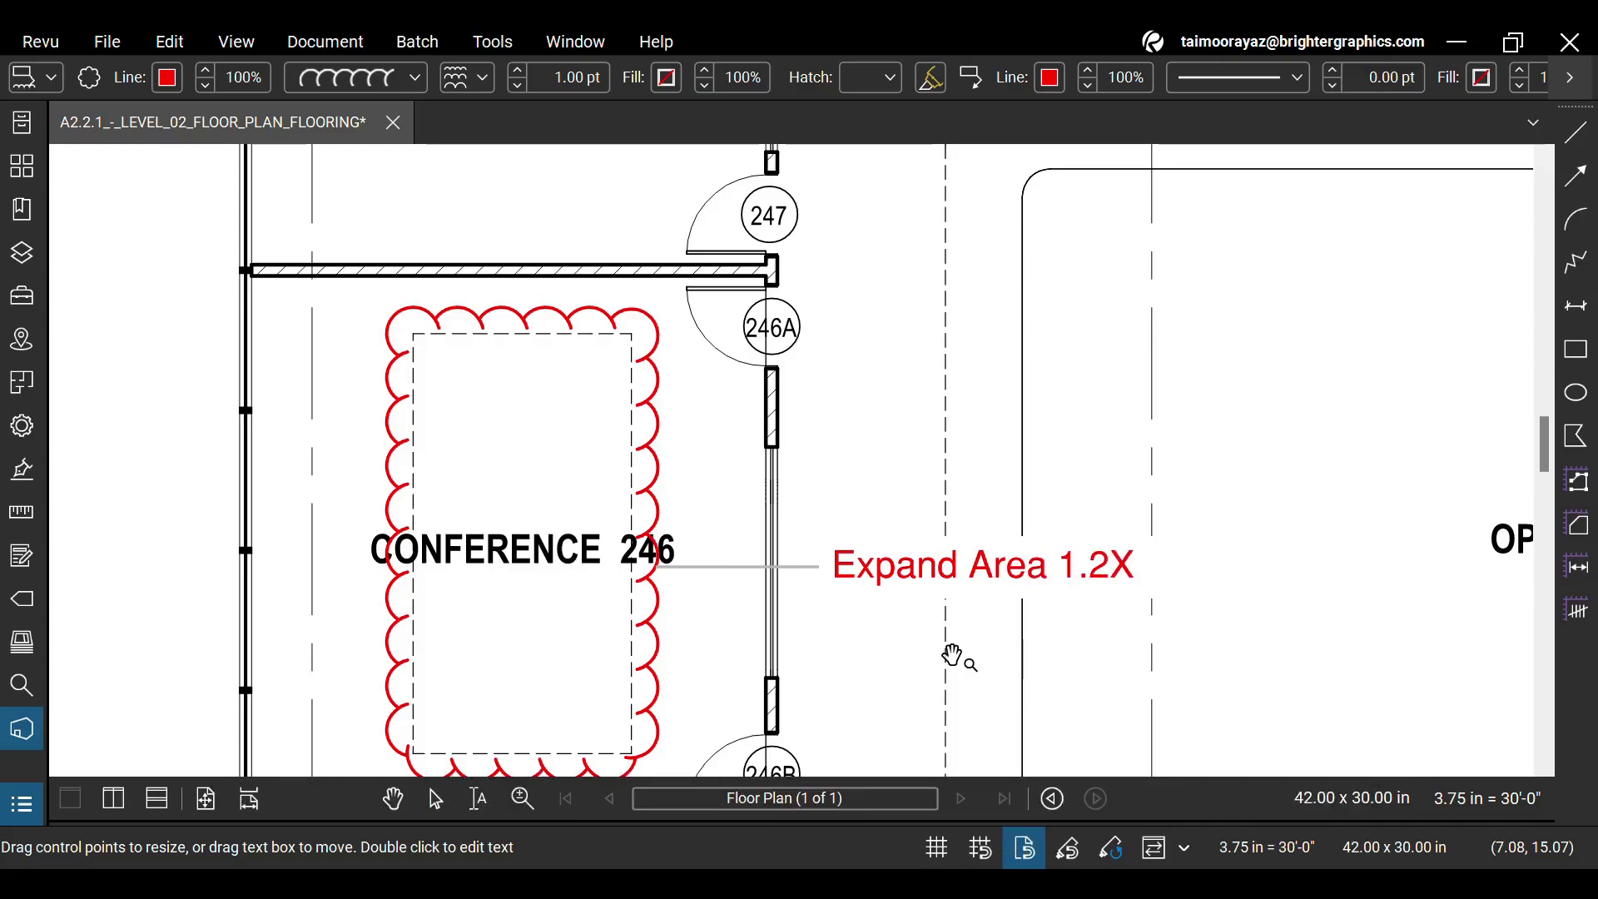
click(1077, 392)
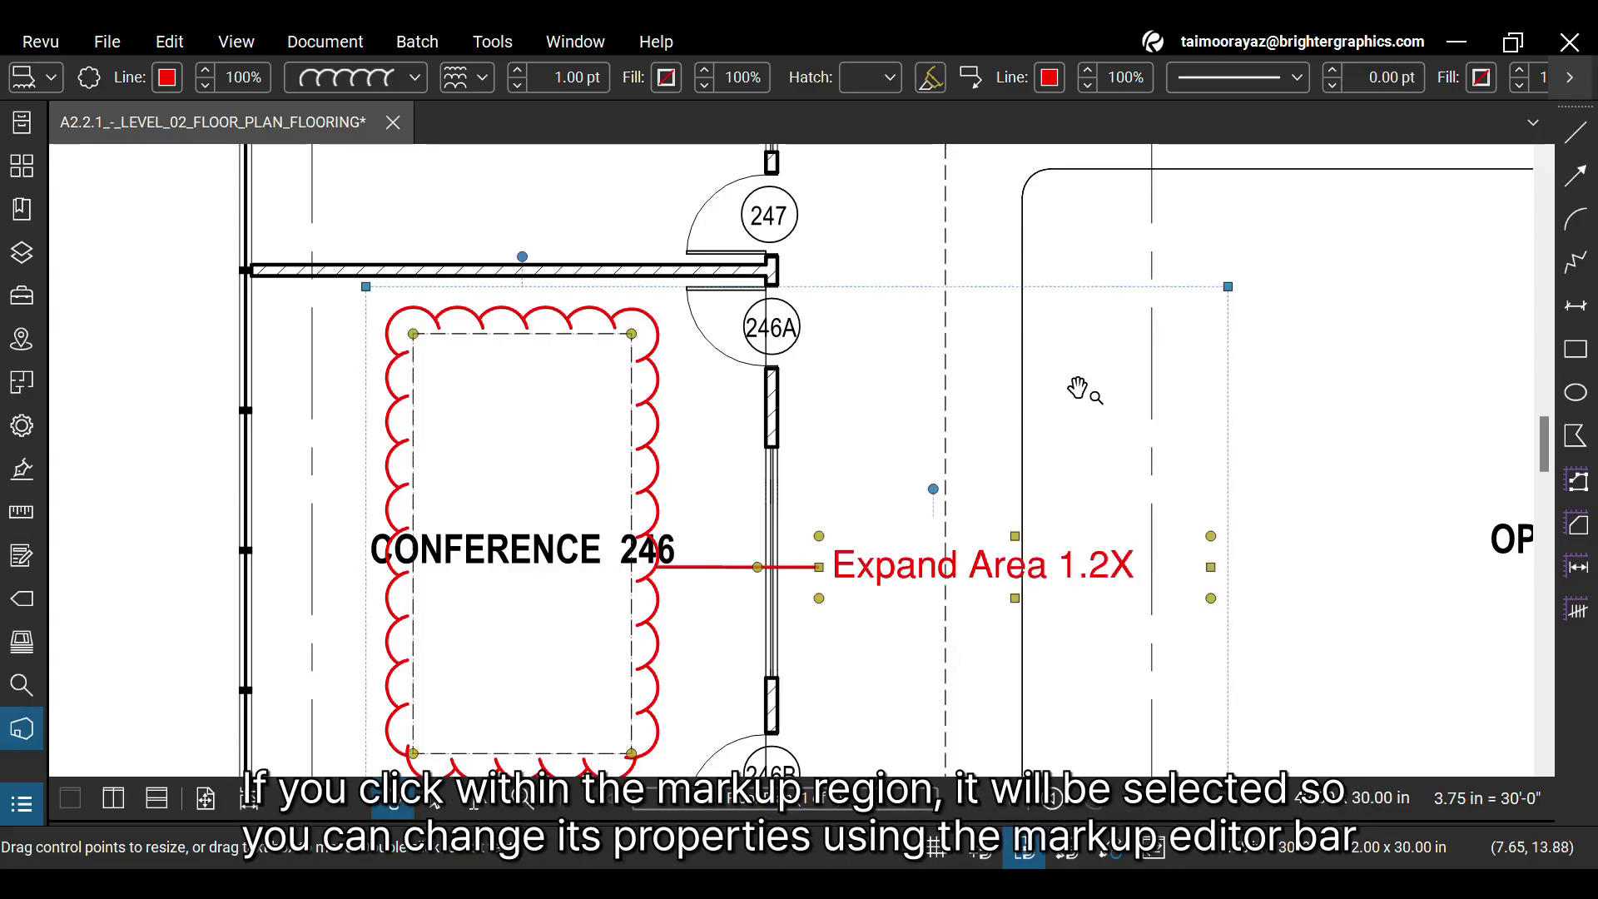
click(1301, 507)
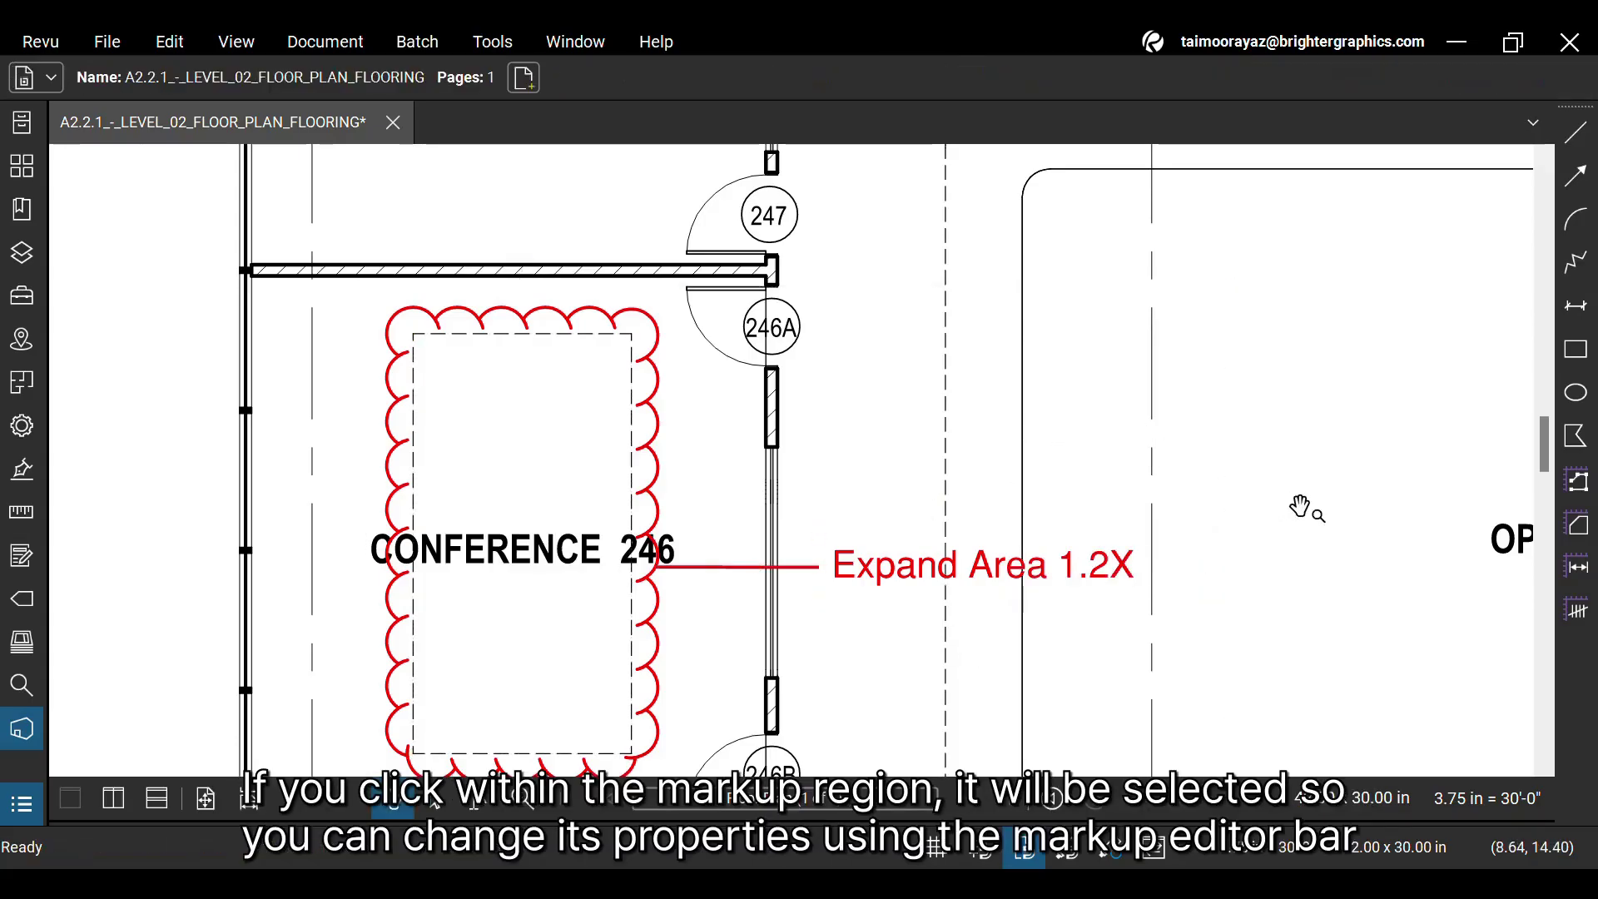
click(429, 801)
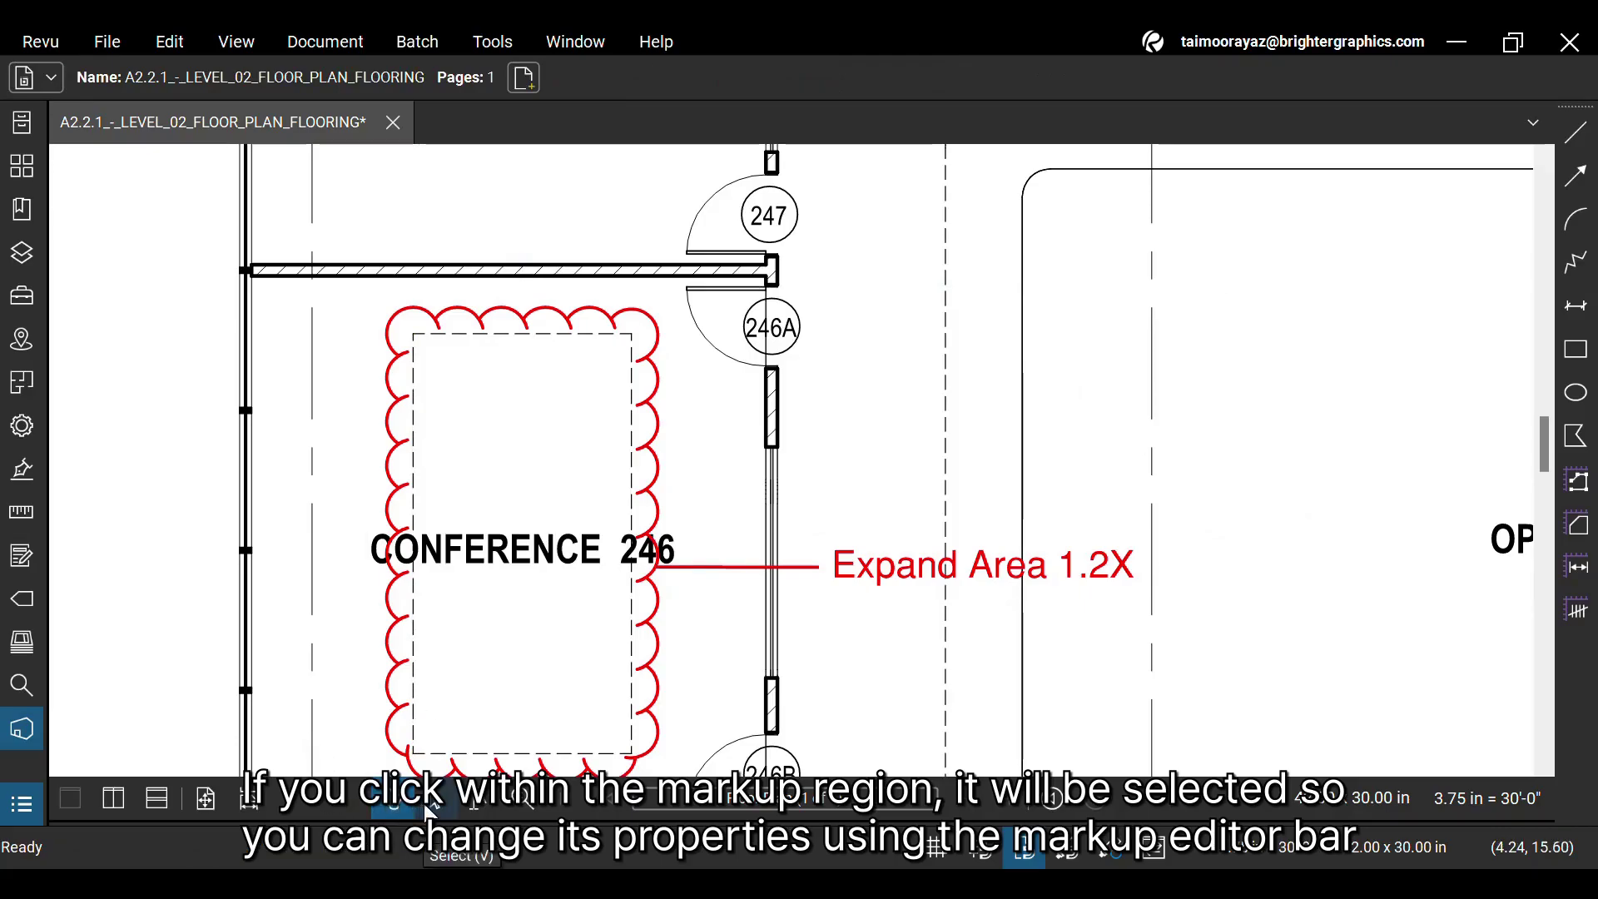
click(660, 564)
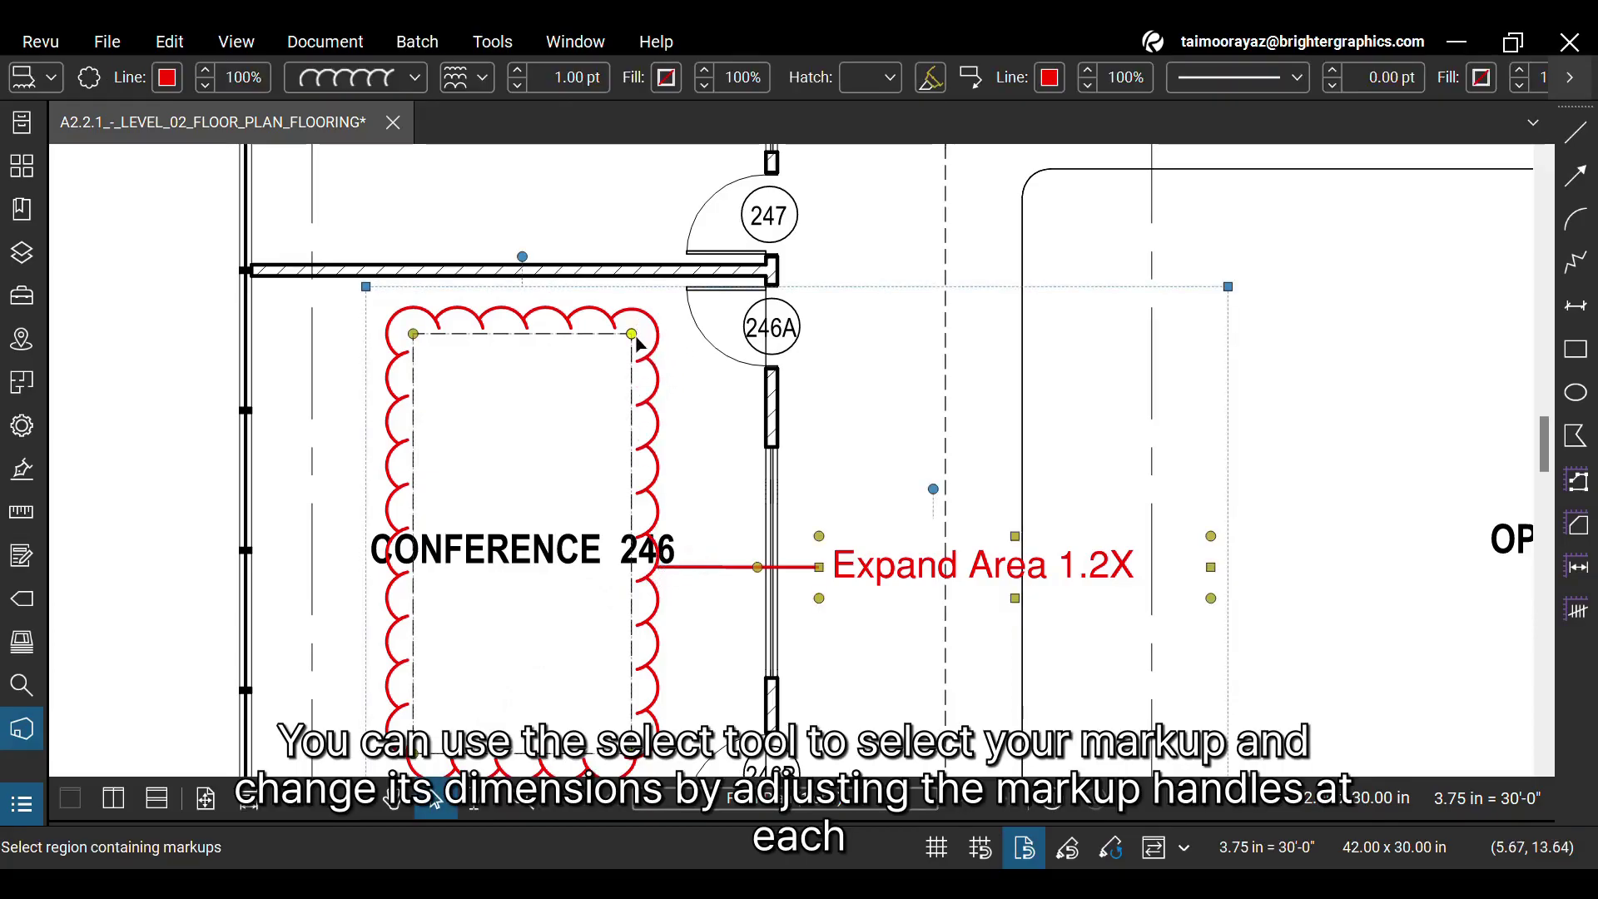
mouse_move(634, 342)
mouse_down()
mouse_move(601, 376)
mouse_move(607, 333)
mouse_move(632, 337)
mouse_up()
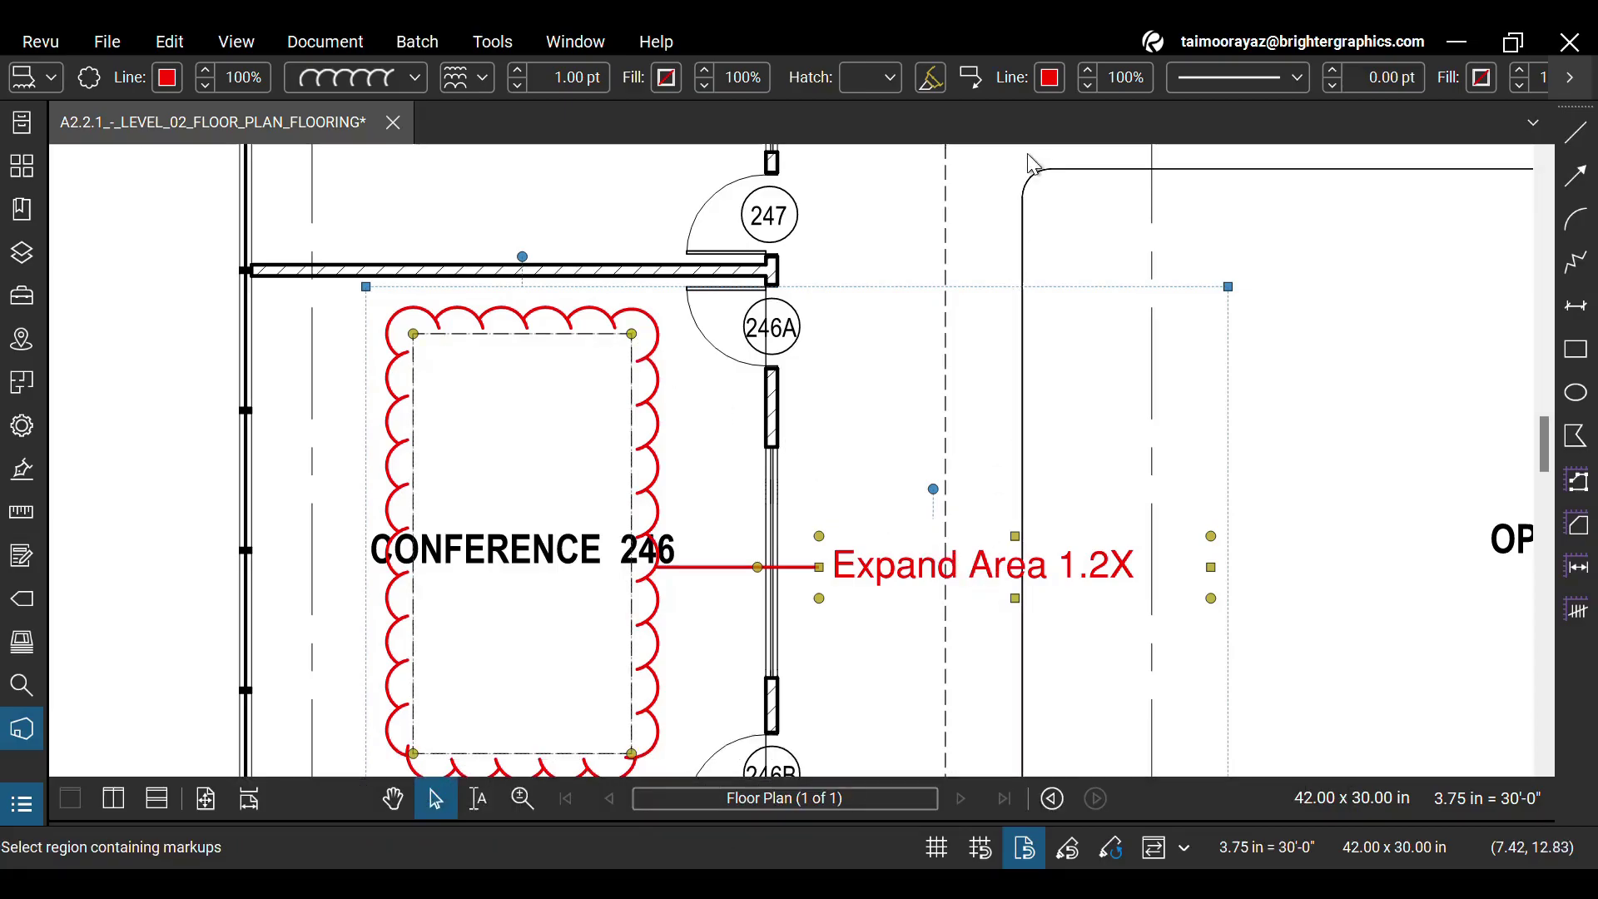
Format the callout text as black 14 pt Courier.
click(1570, 77)
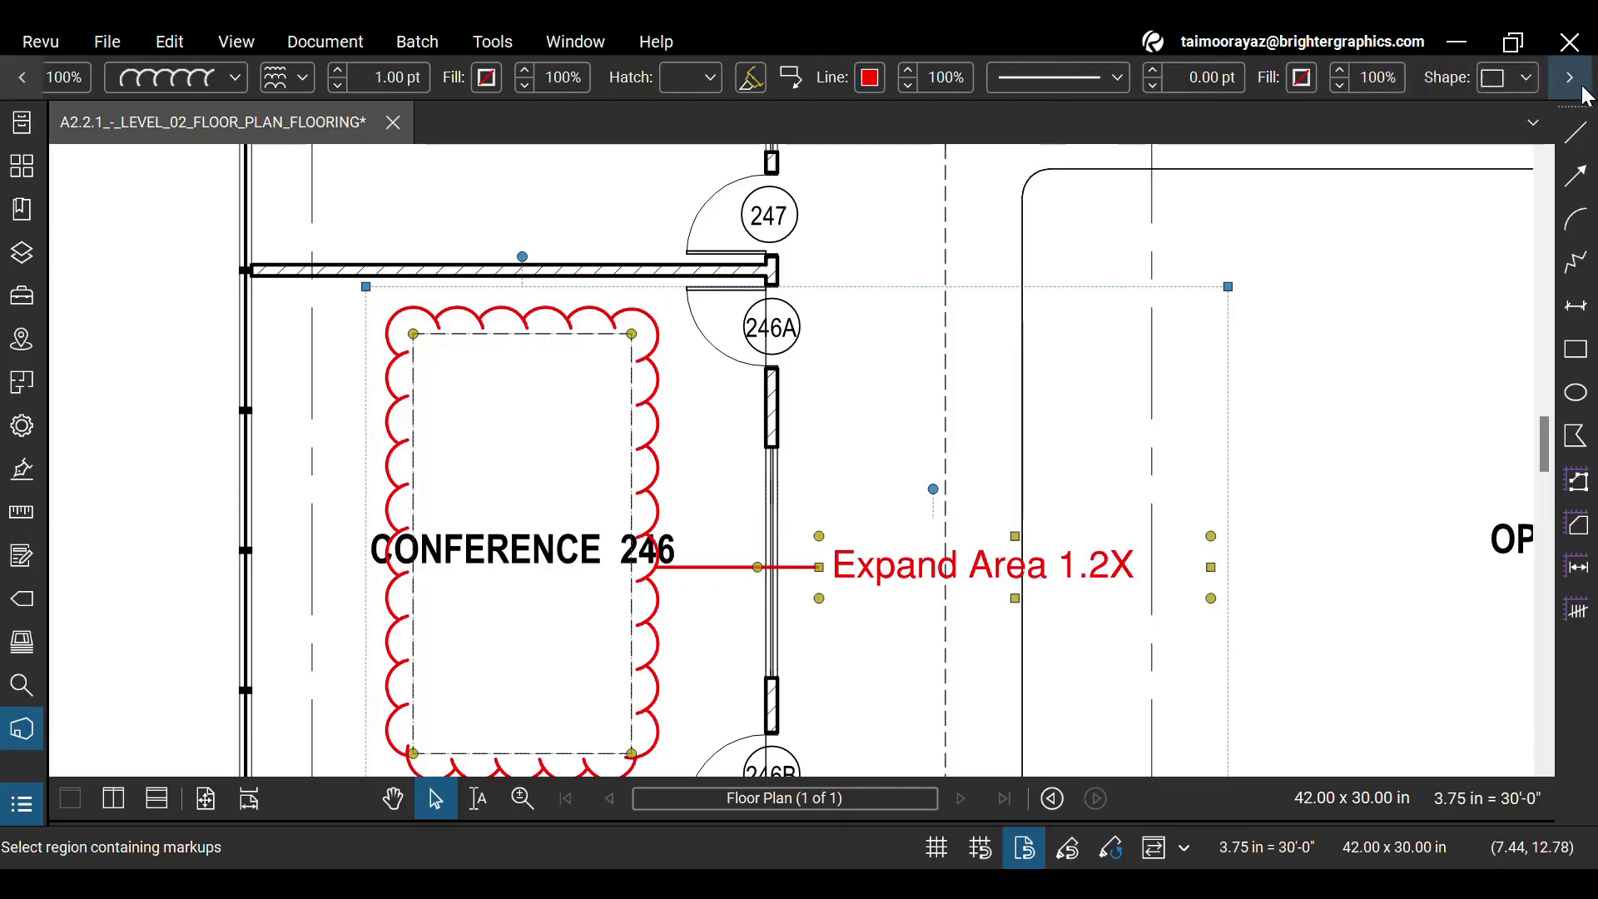
click(1455, 83)
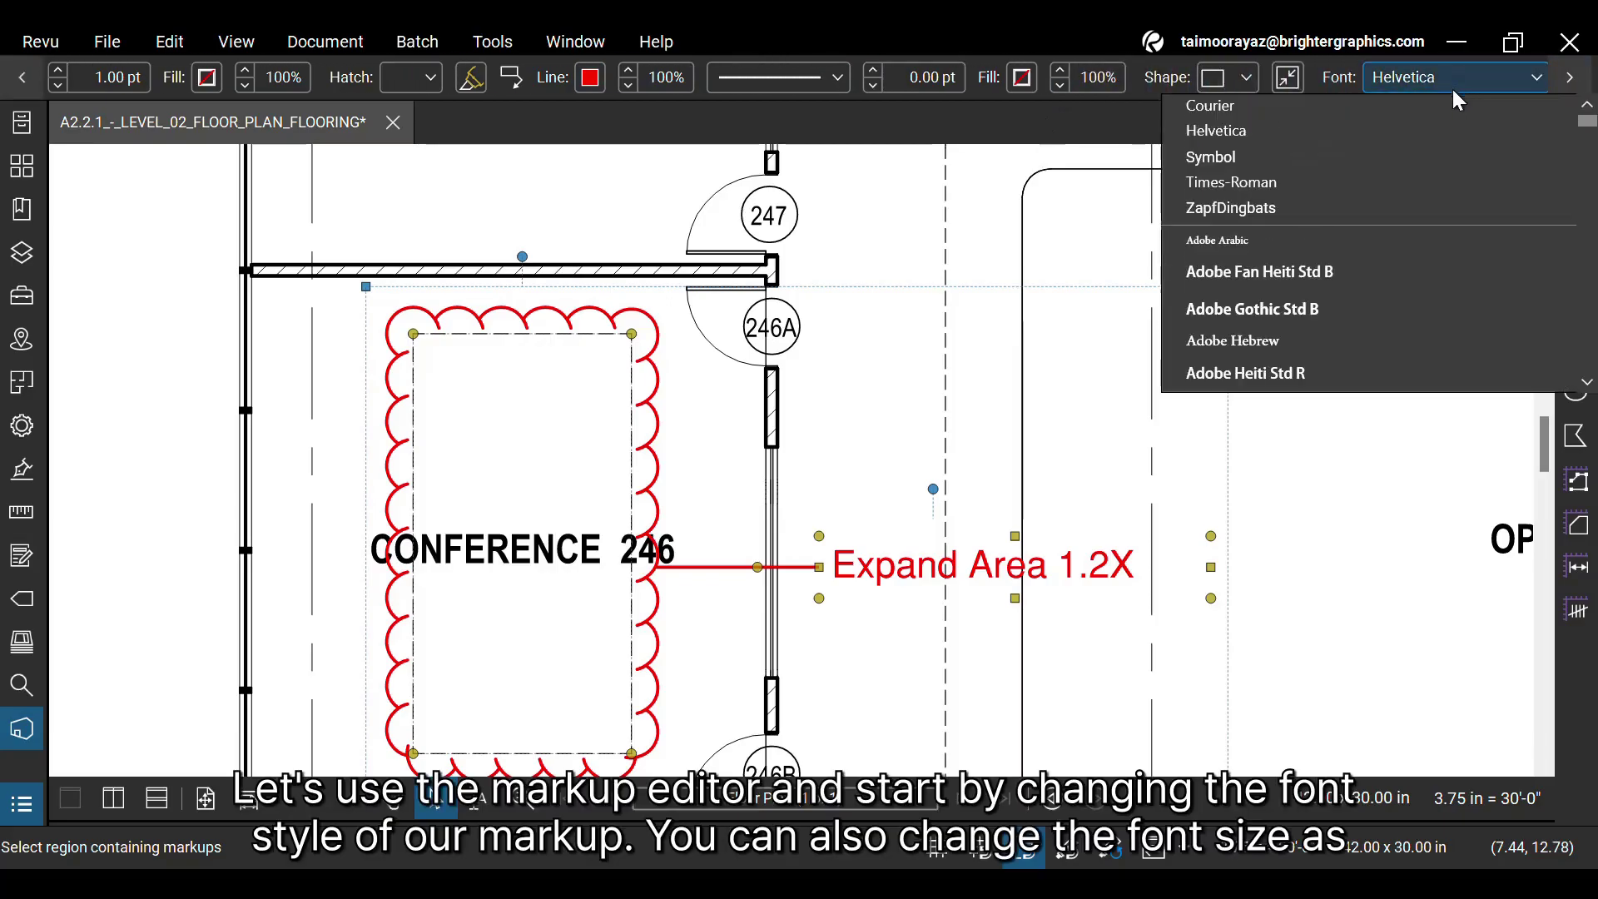
click(1371, 112)
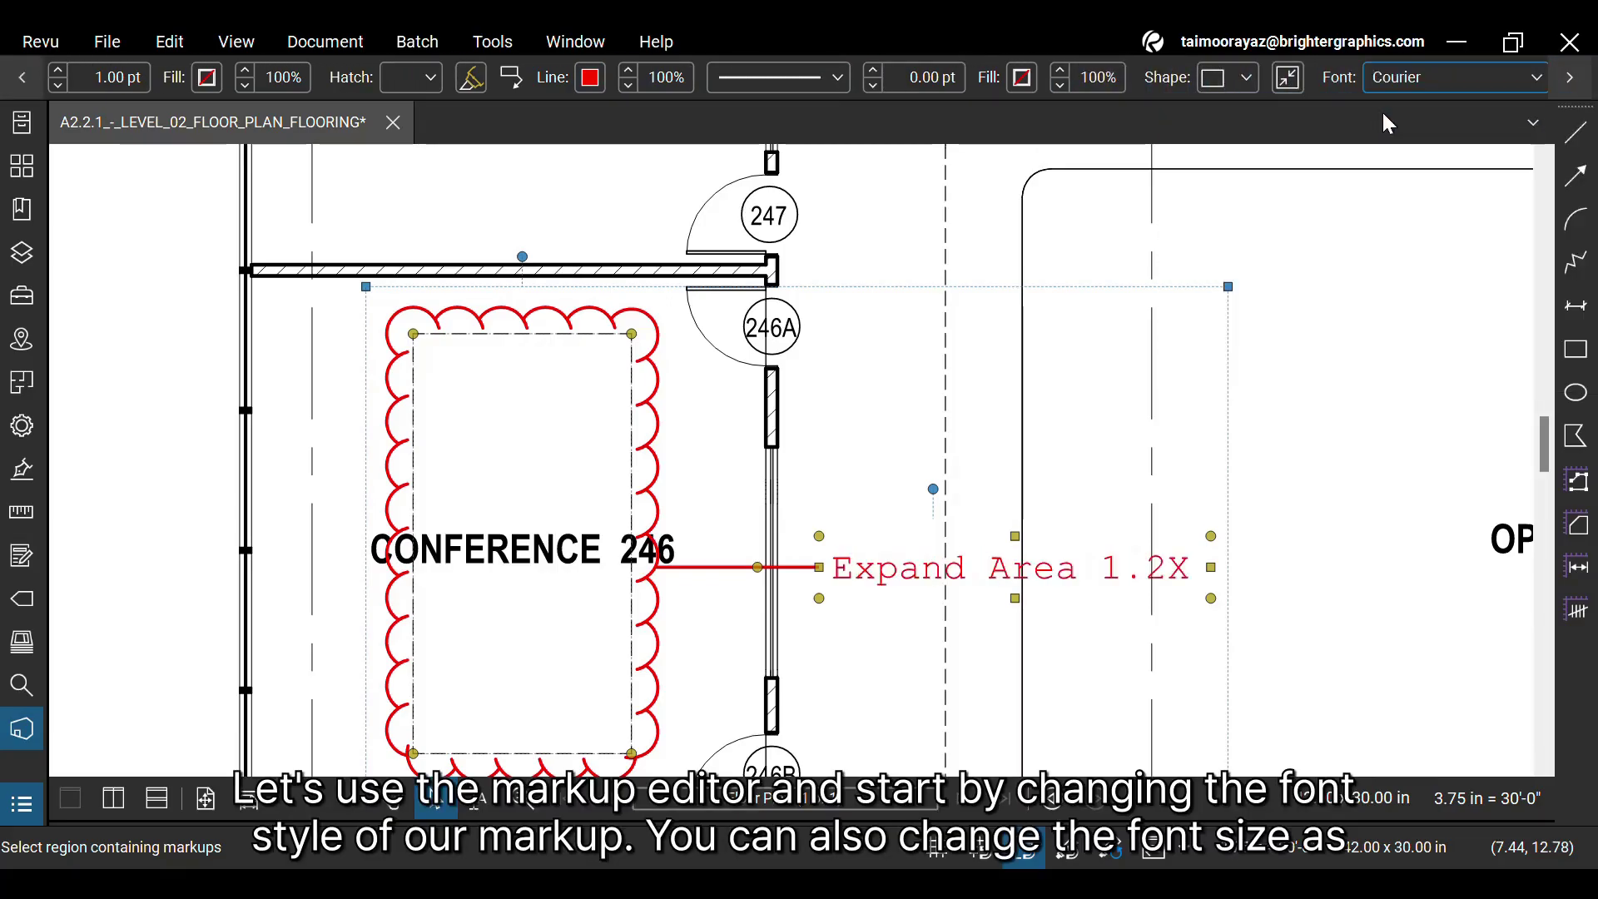
click(1571, 77)
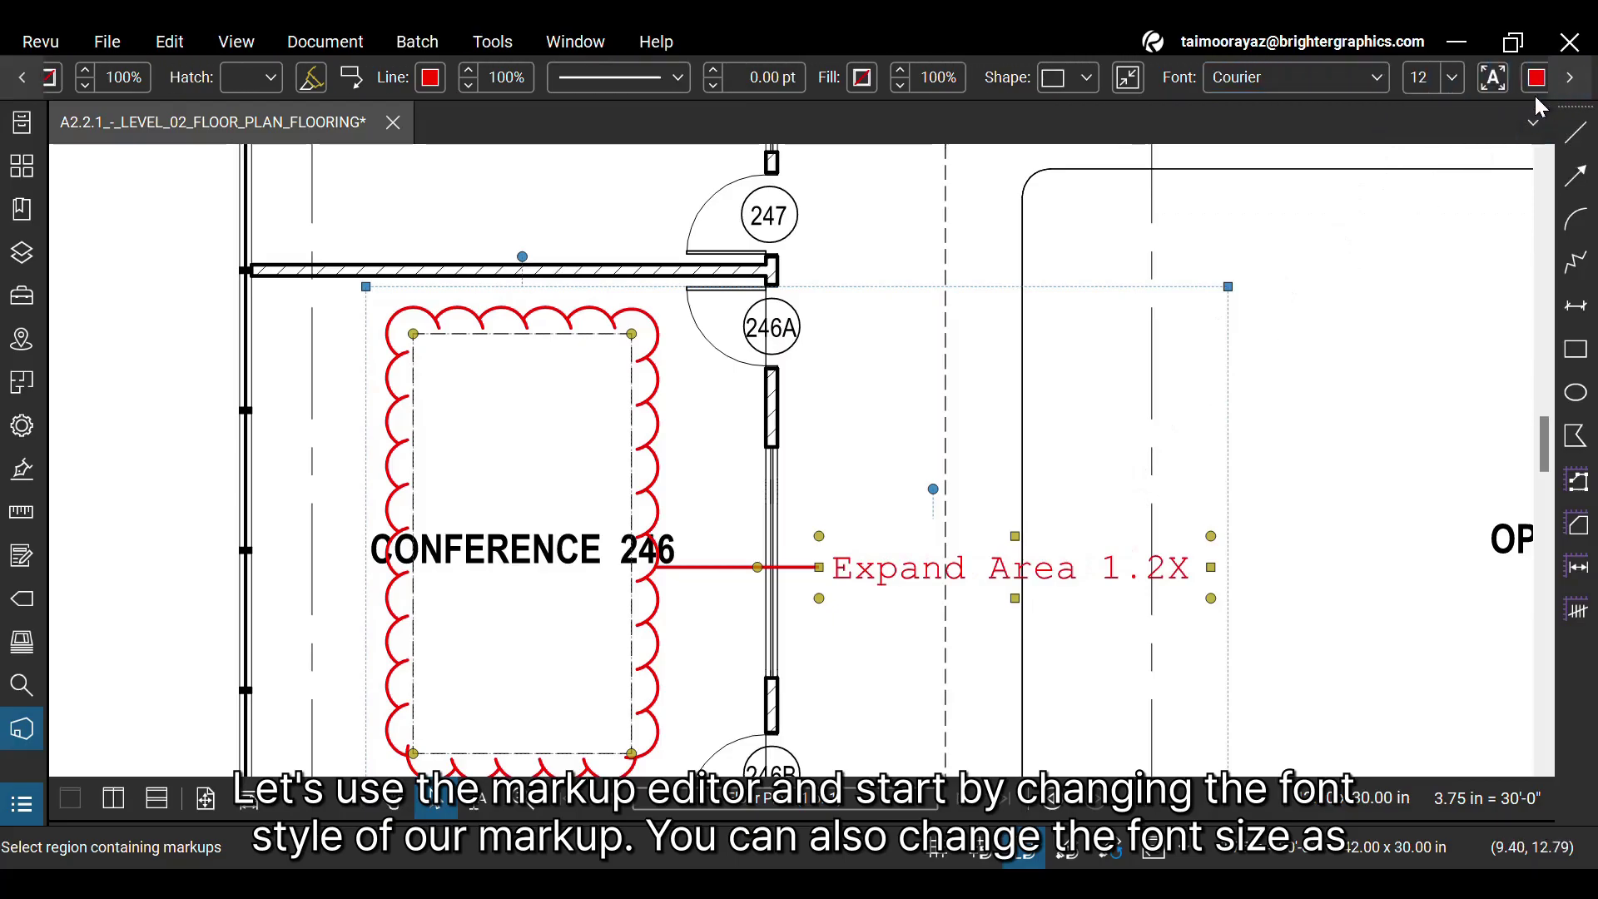
click(1453, 77)
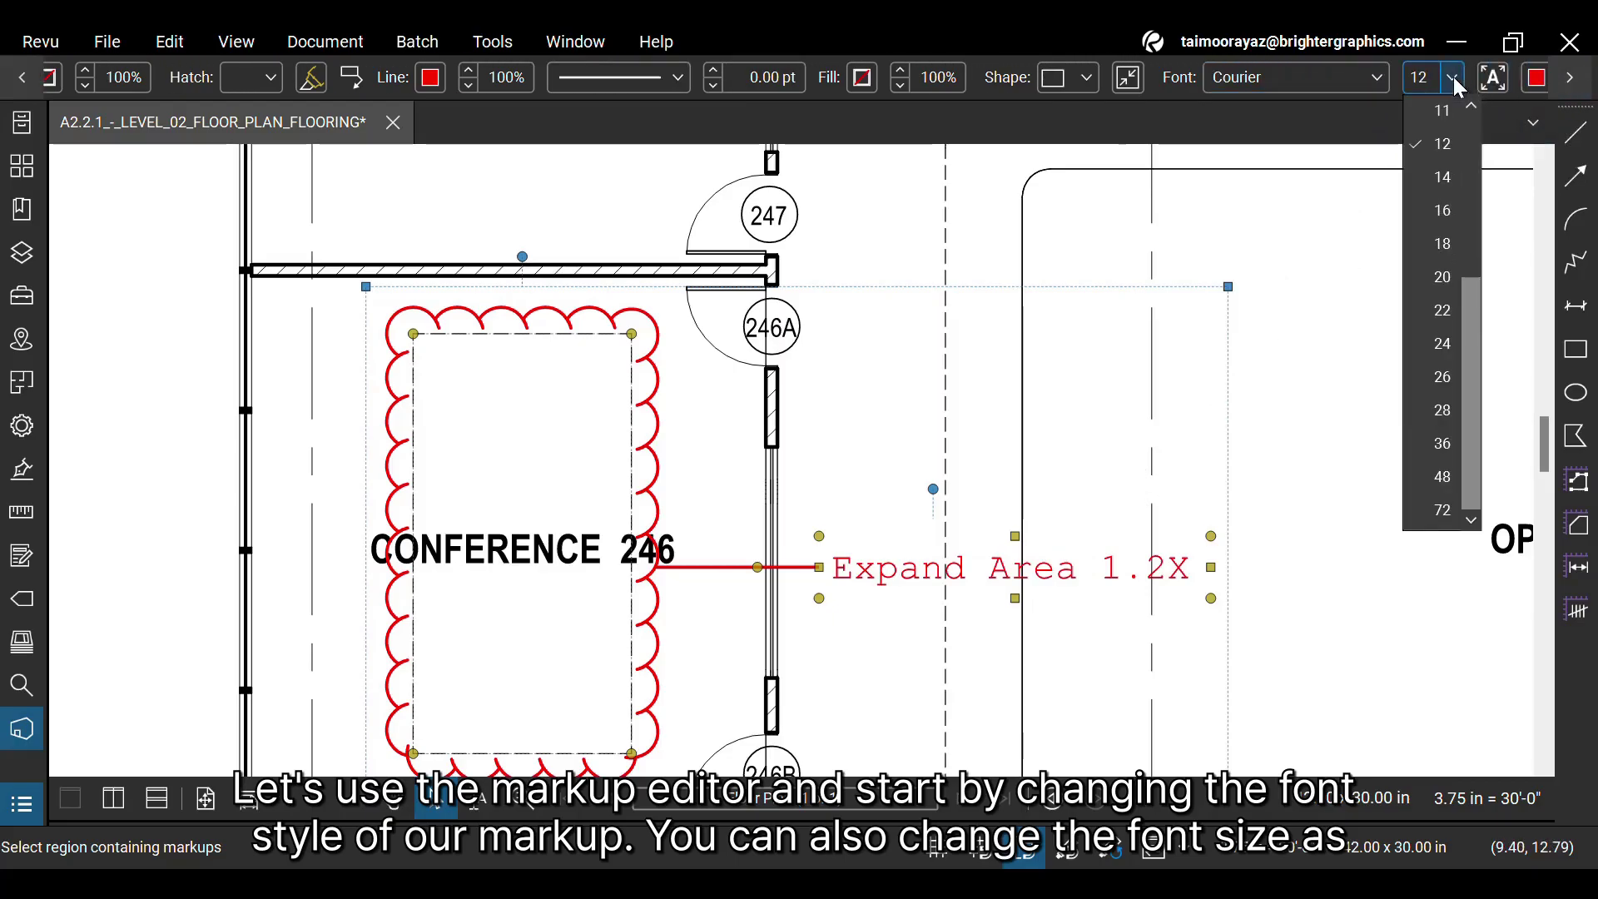
click(1445, 176)
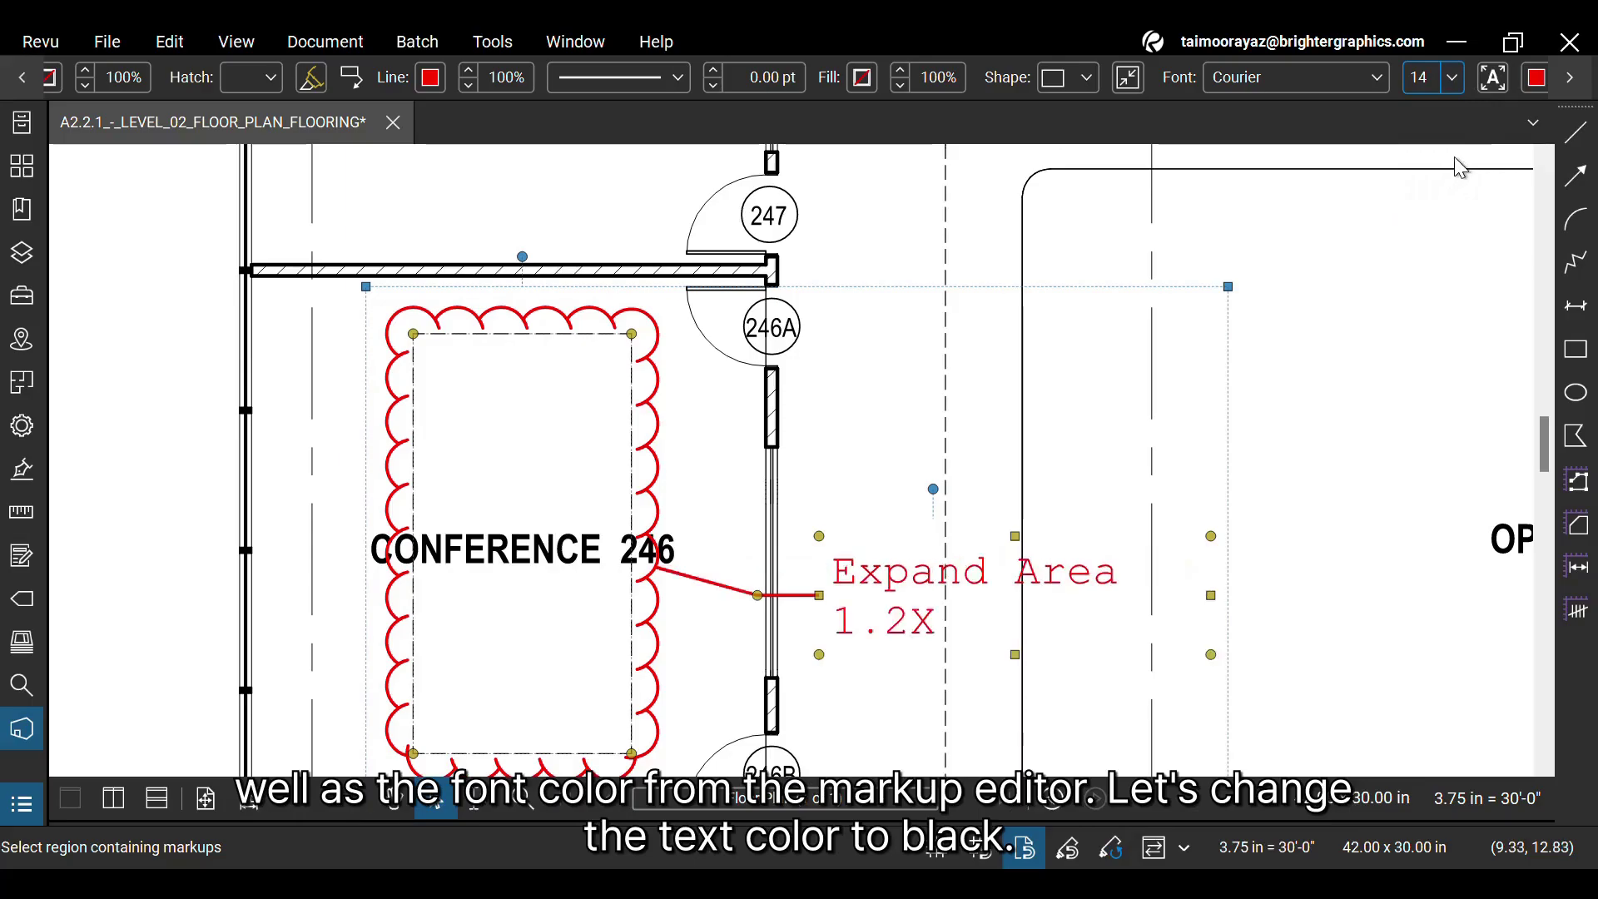
click(1538, 80)
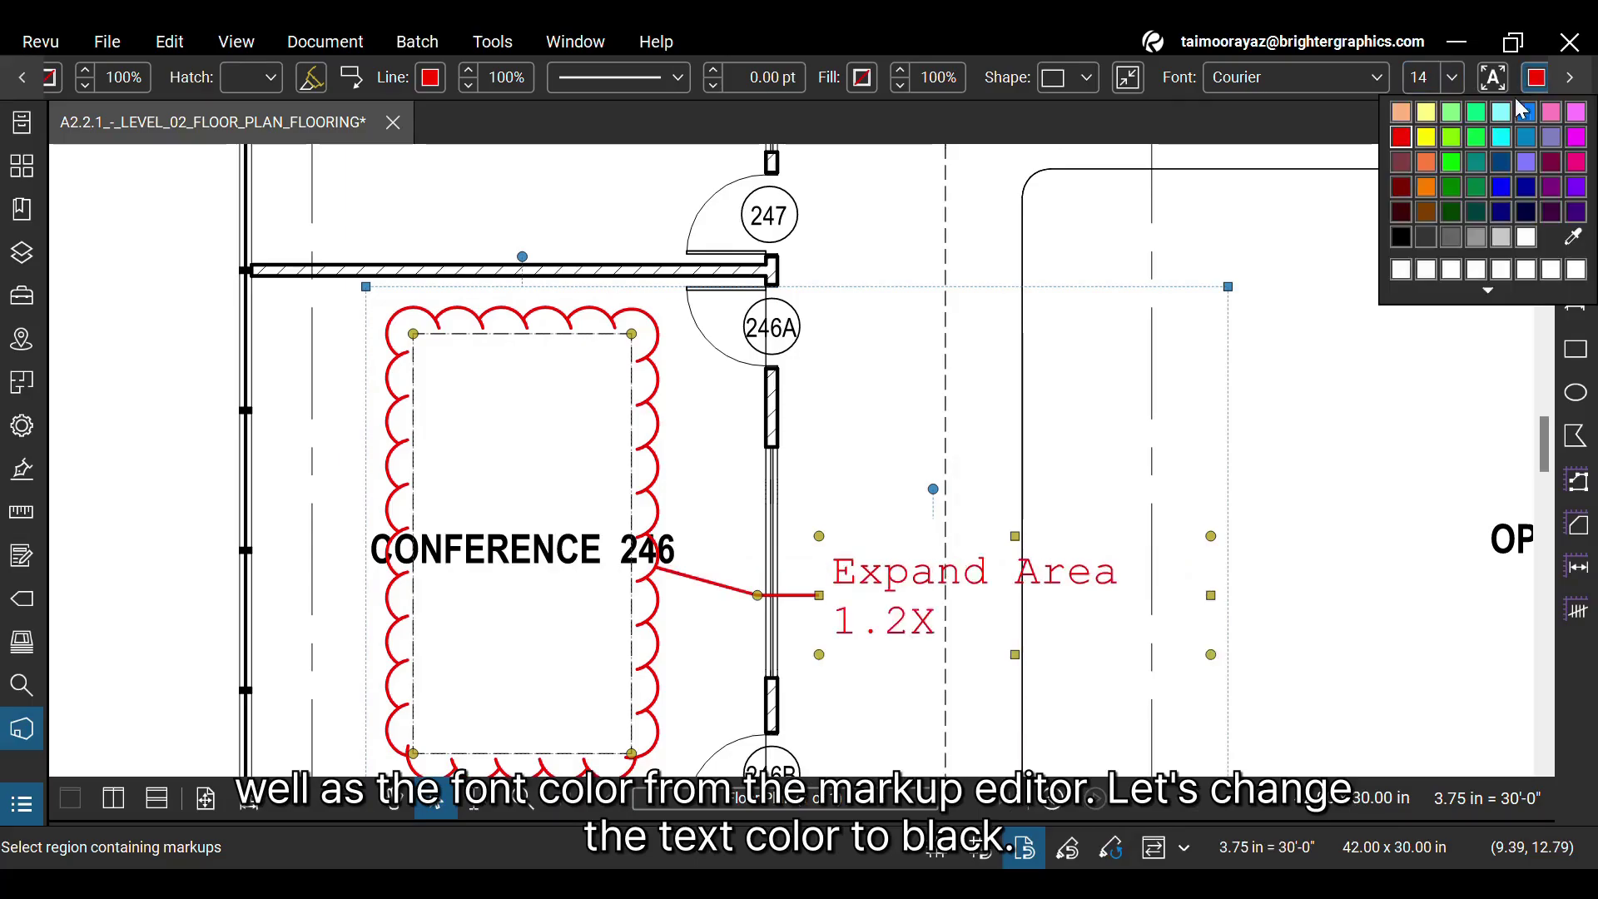
click(1402, 238)
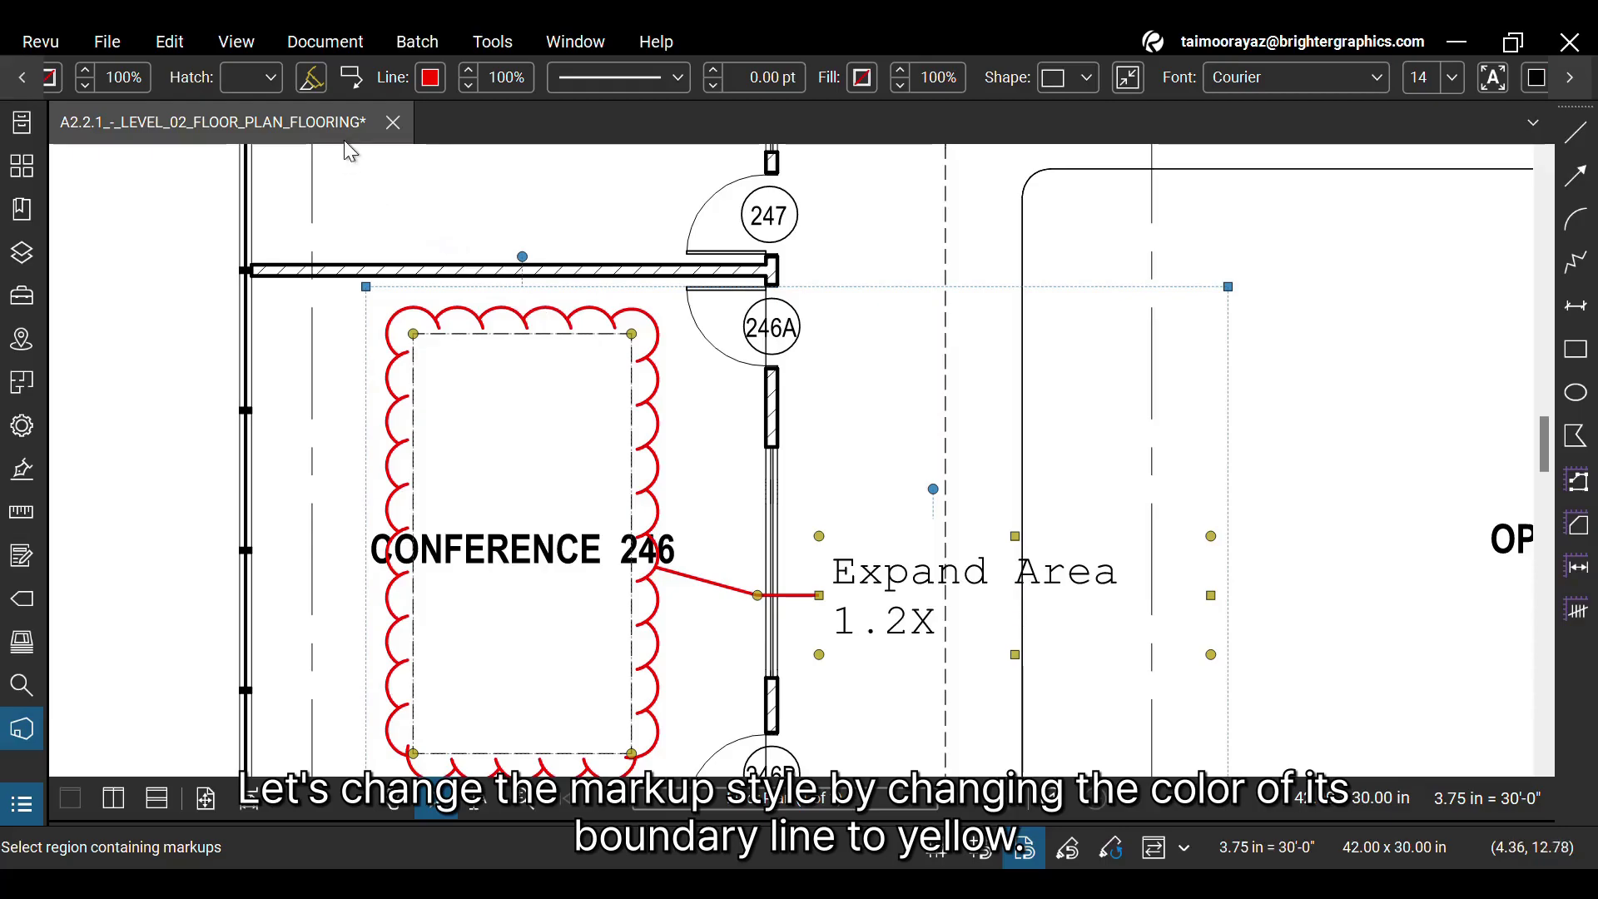
Change the Conference 246 cloud outline colour from red to yellow.
mouse_move(20, 76)
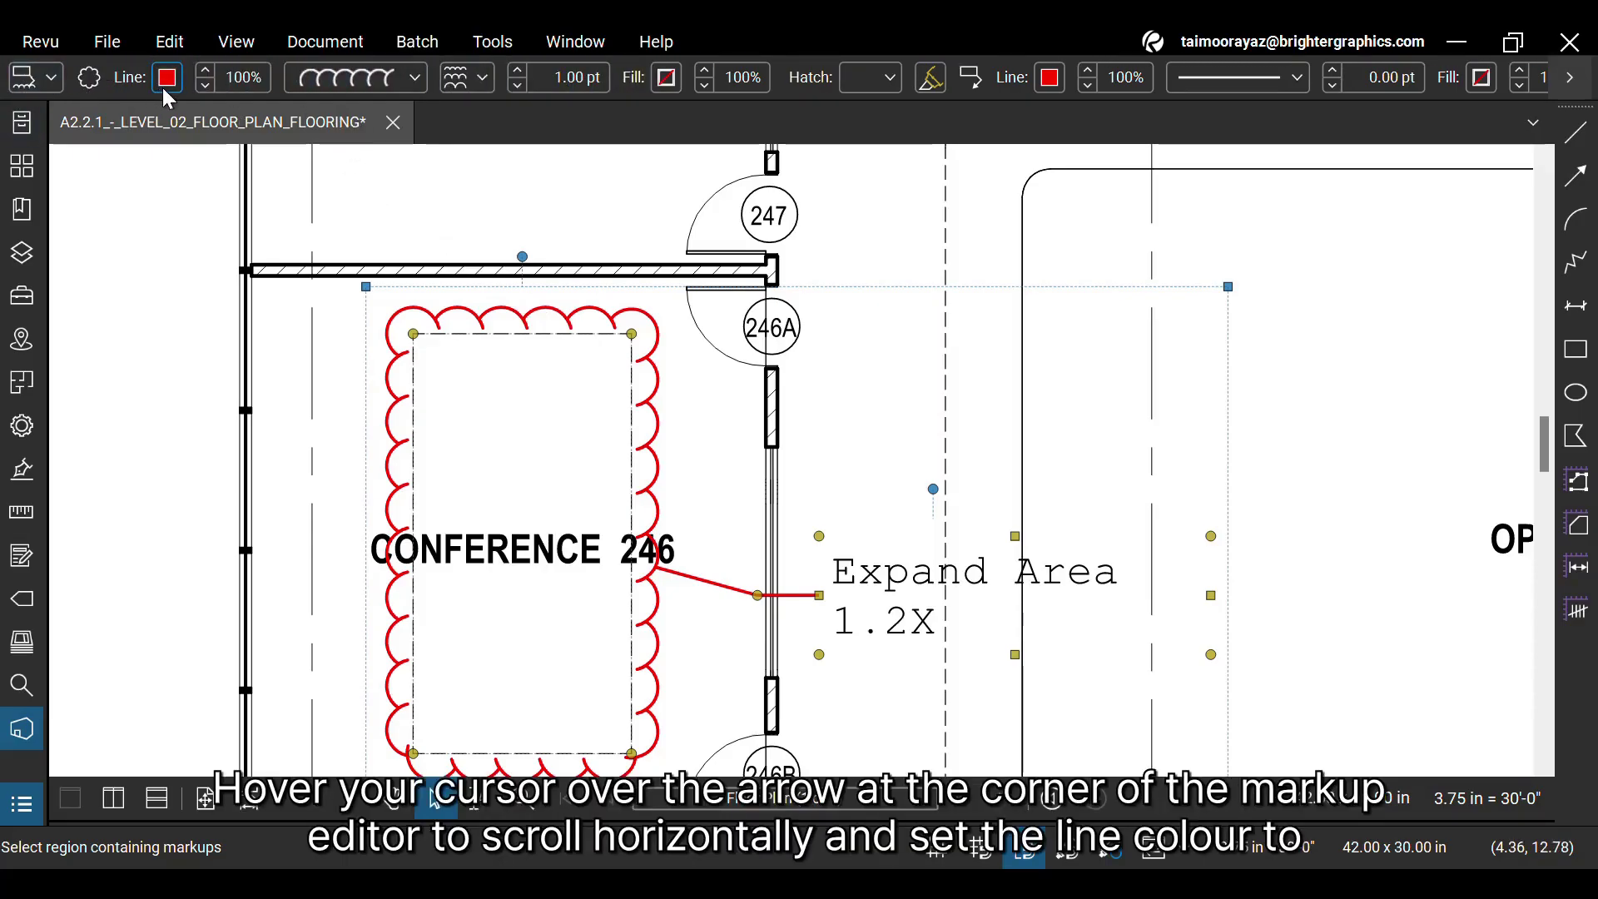
click(167, 78)
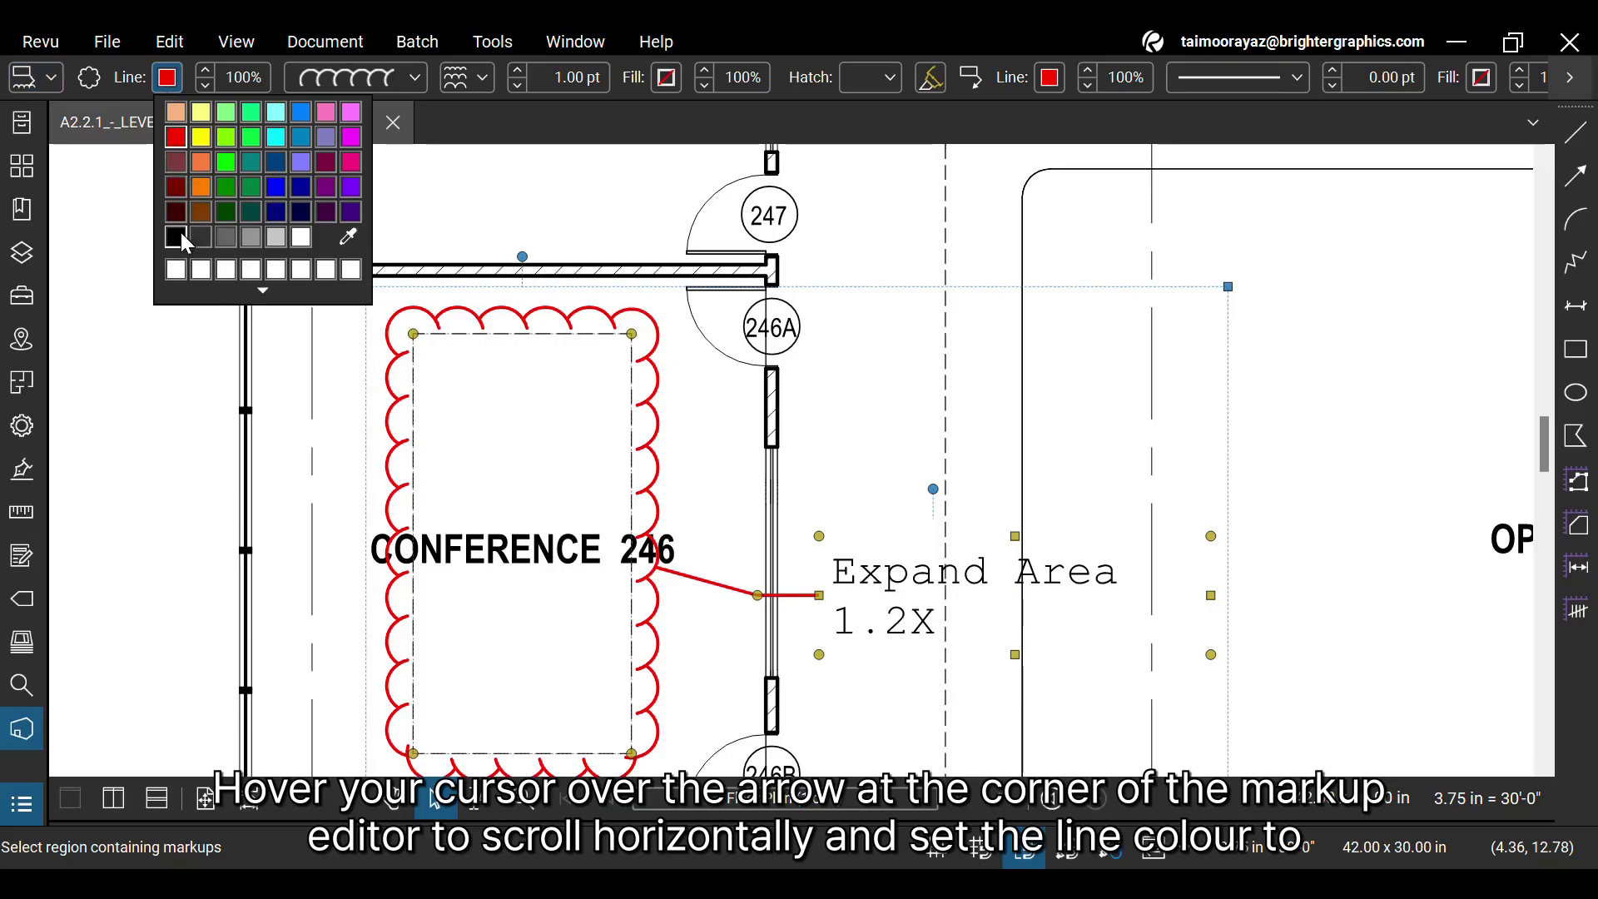
click(200, 136)
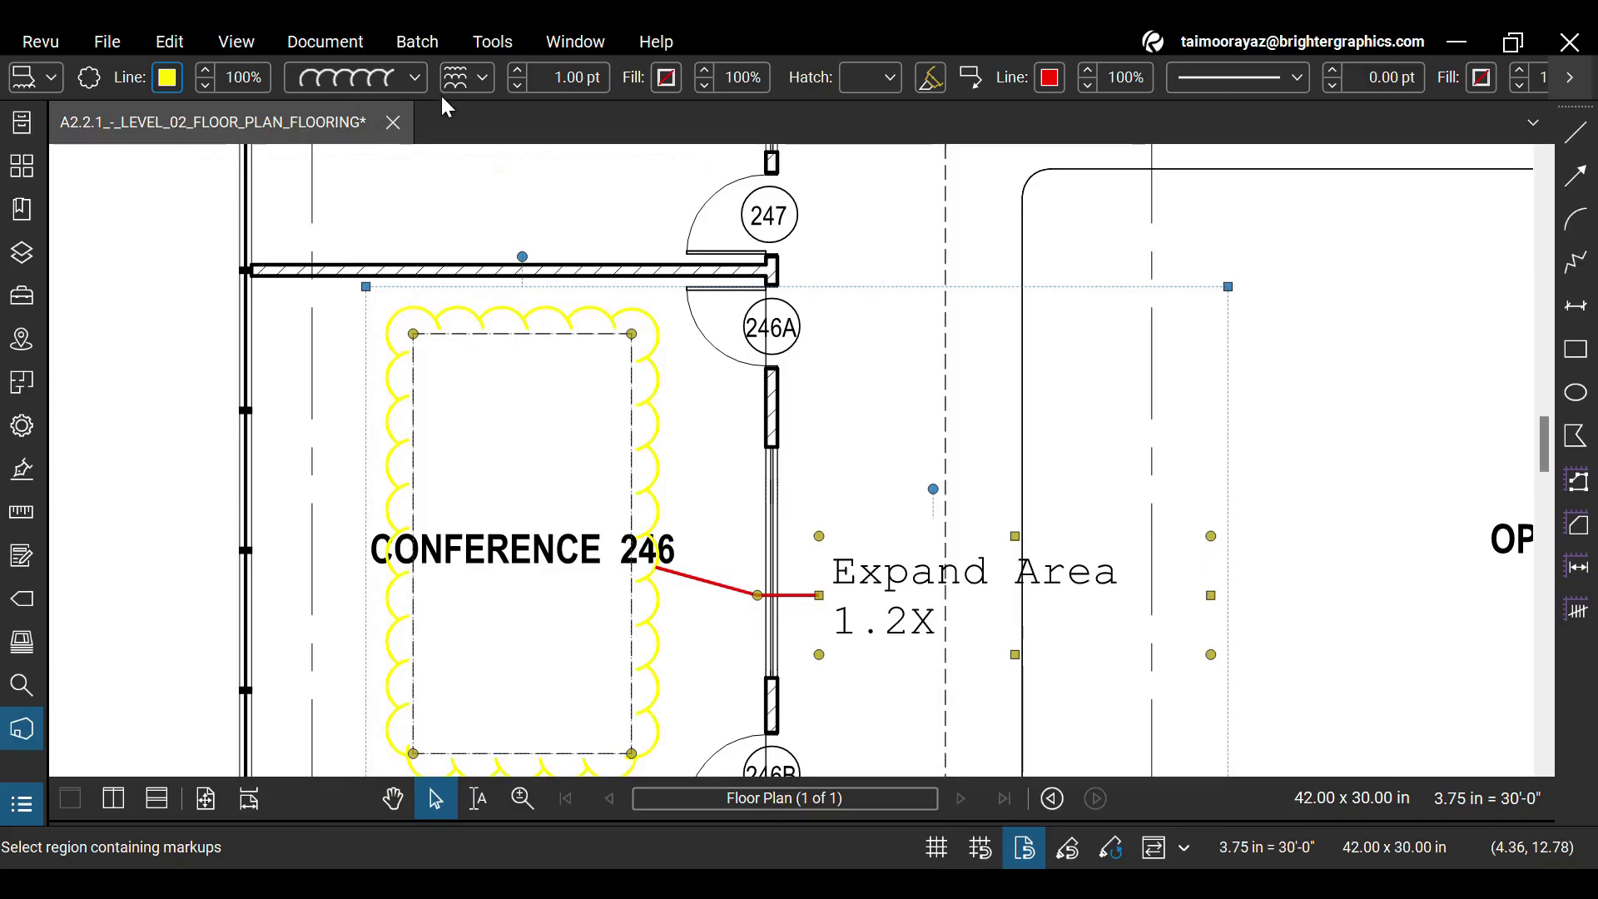
click(1570, 77)
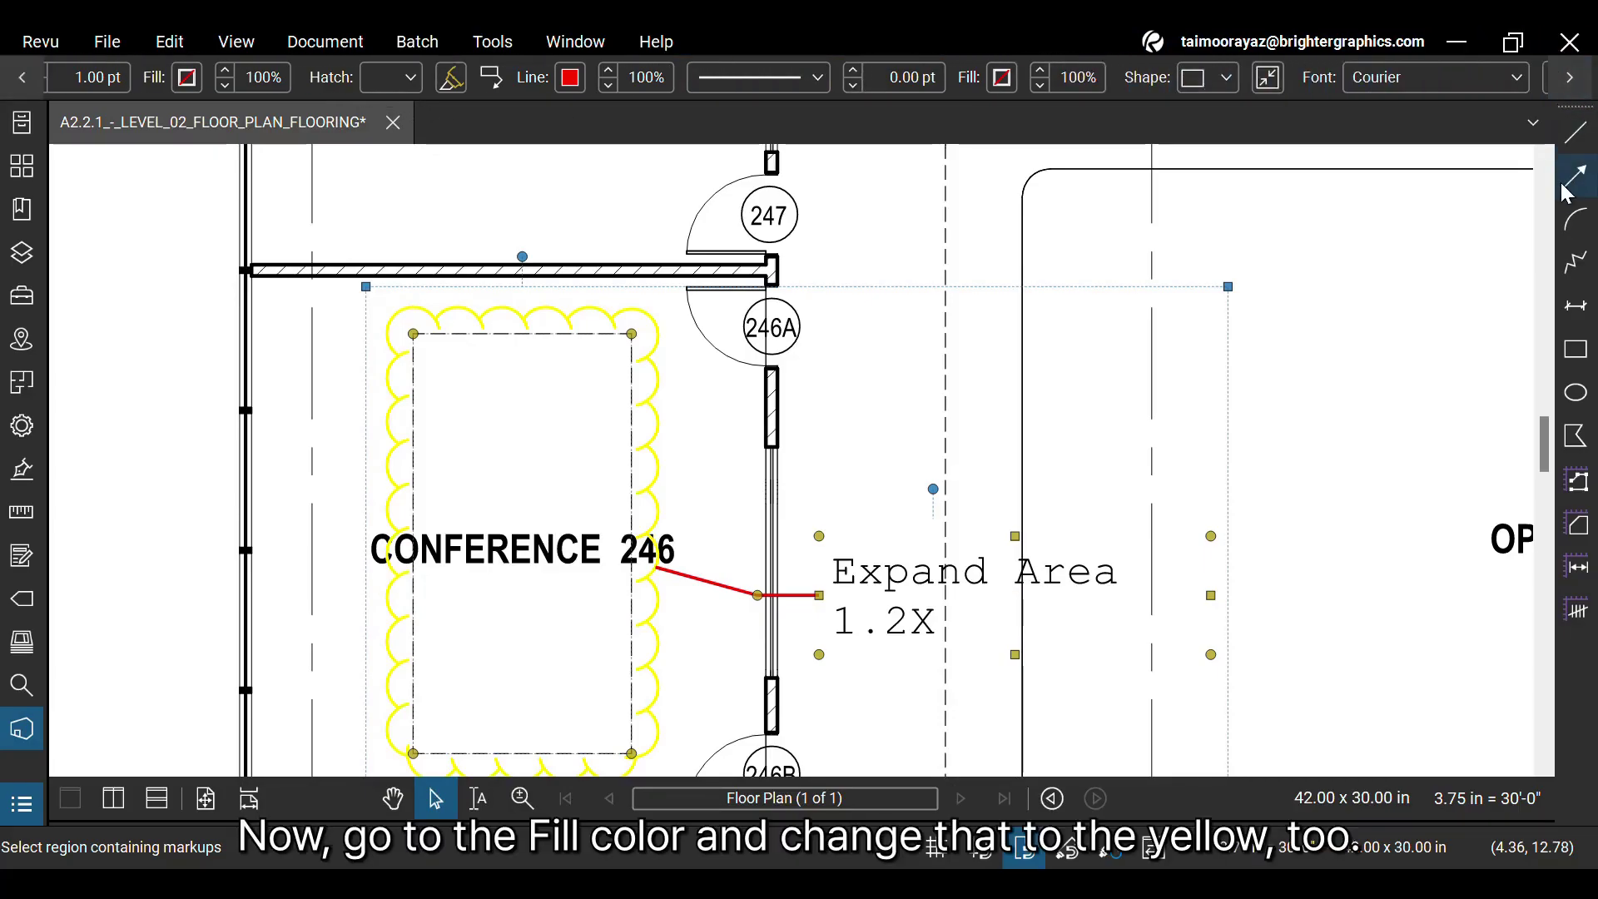
Fill the cloud yellow at 50% opacity and make the callout leader line black.
click(189, 77)
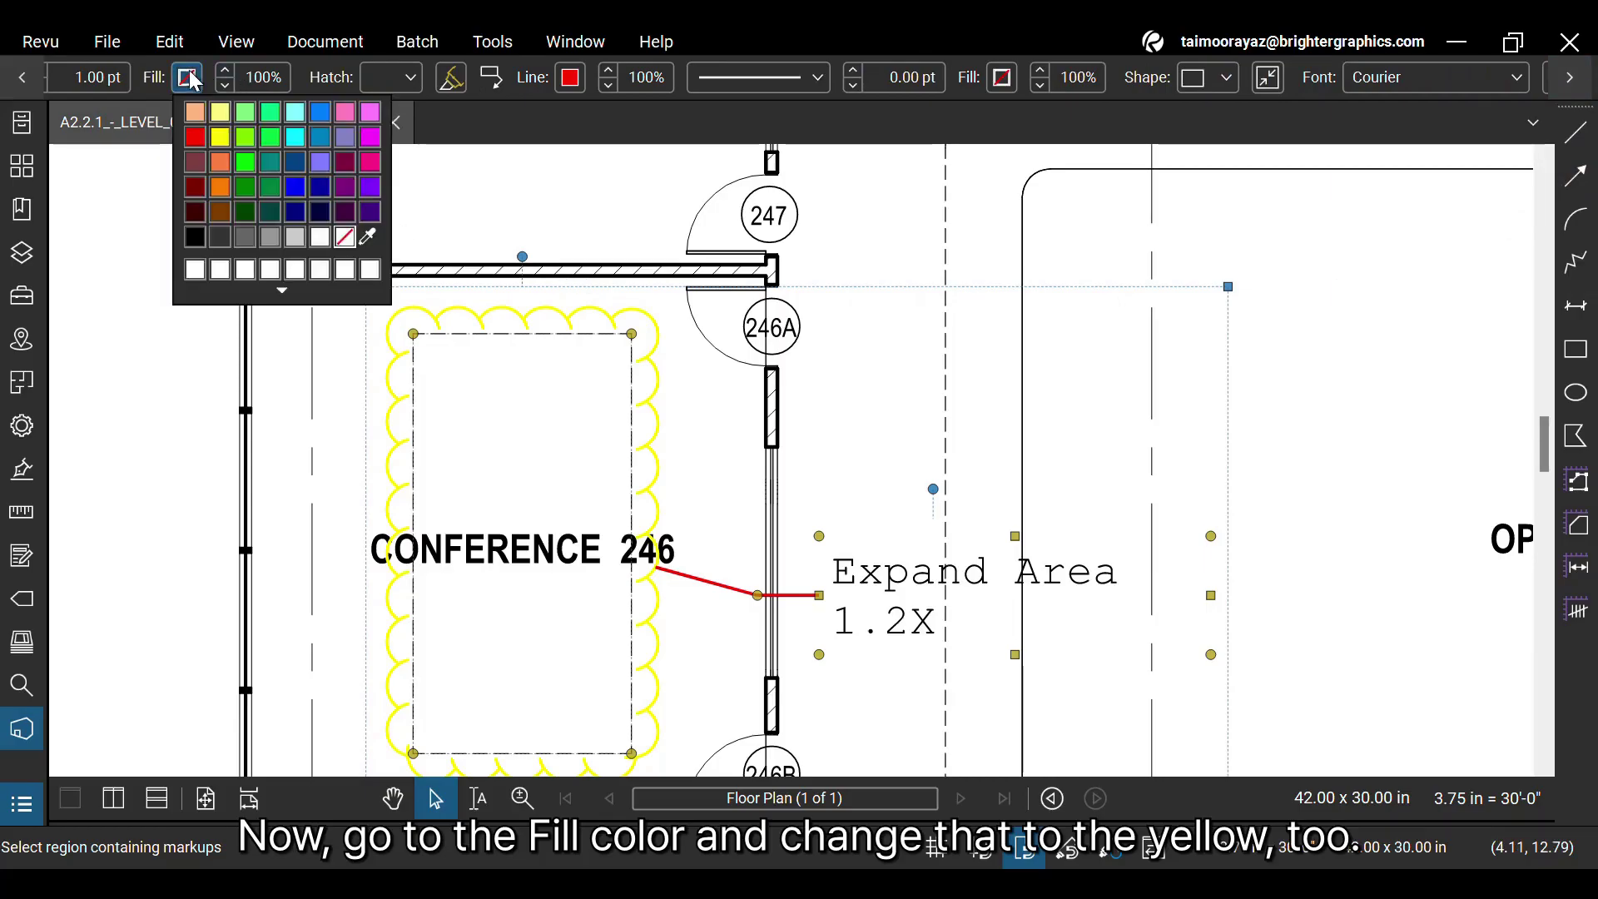
click(221, 113)
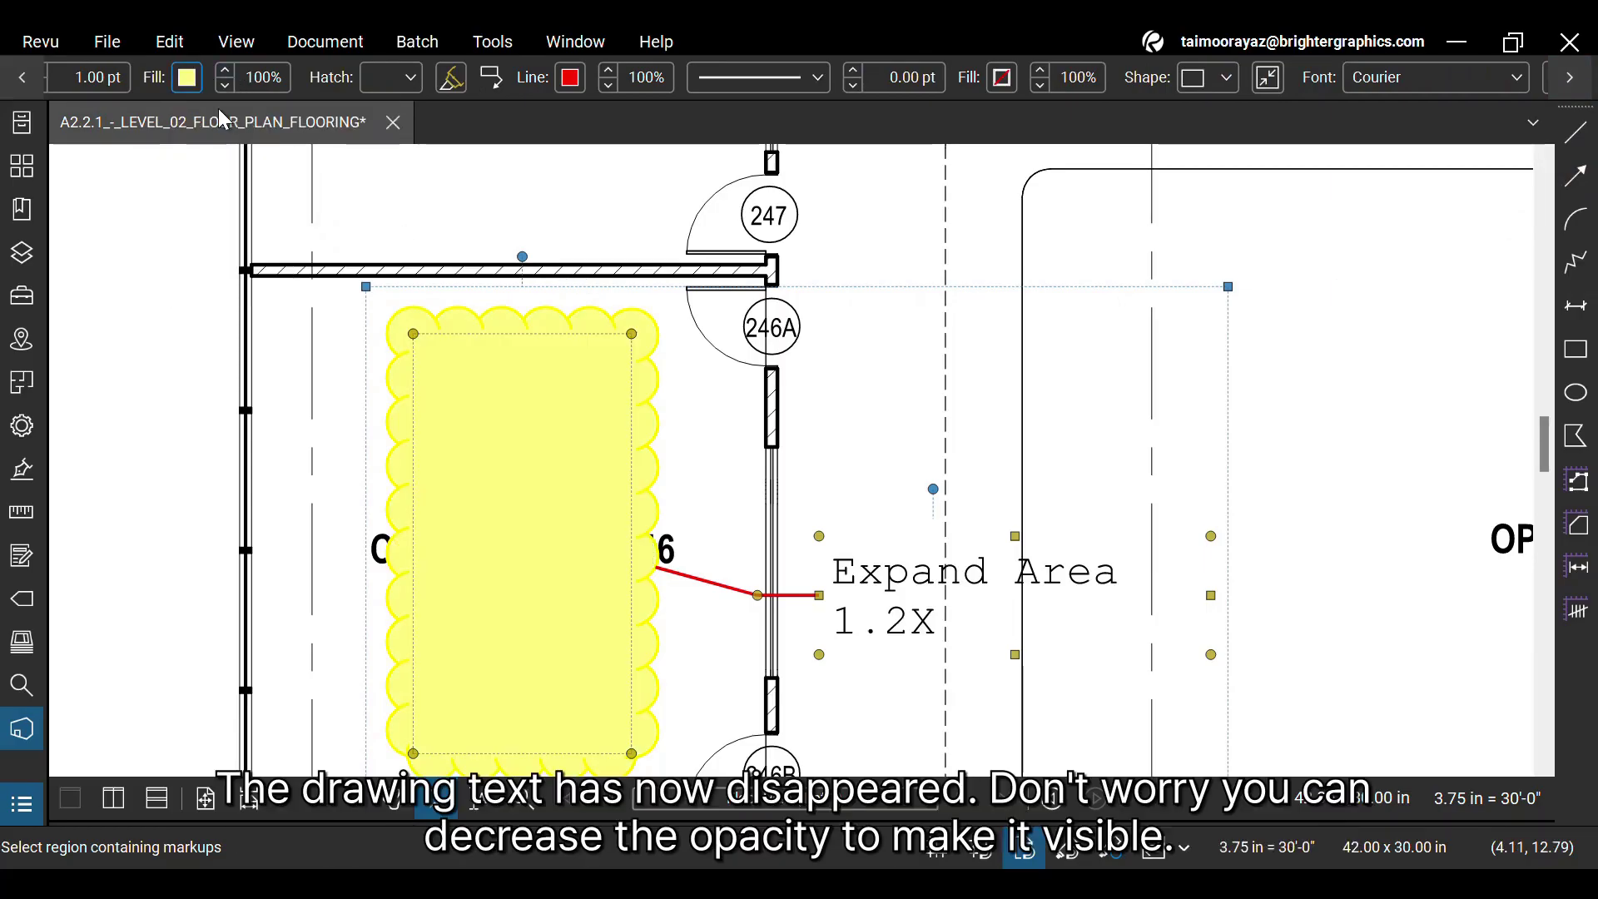
click(225, 84)
click(226, 84)
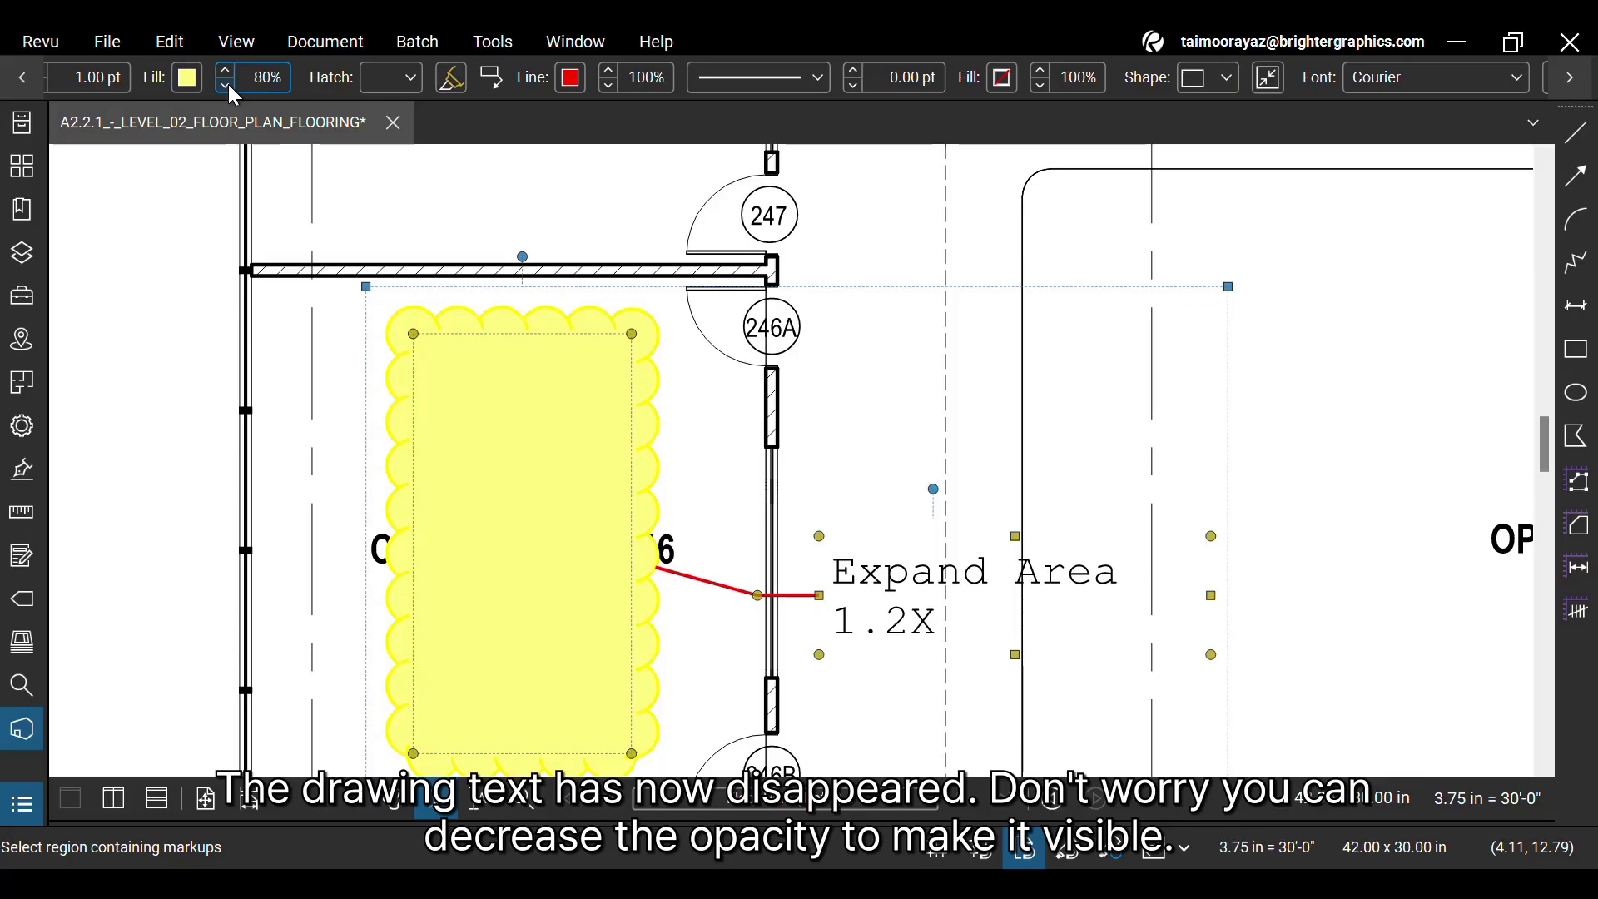
click(225, 84)
click(226, 85)
click(226, 84)
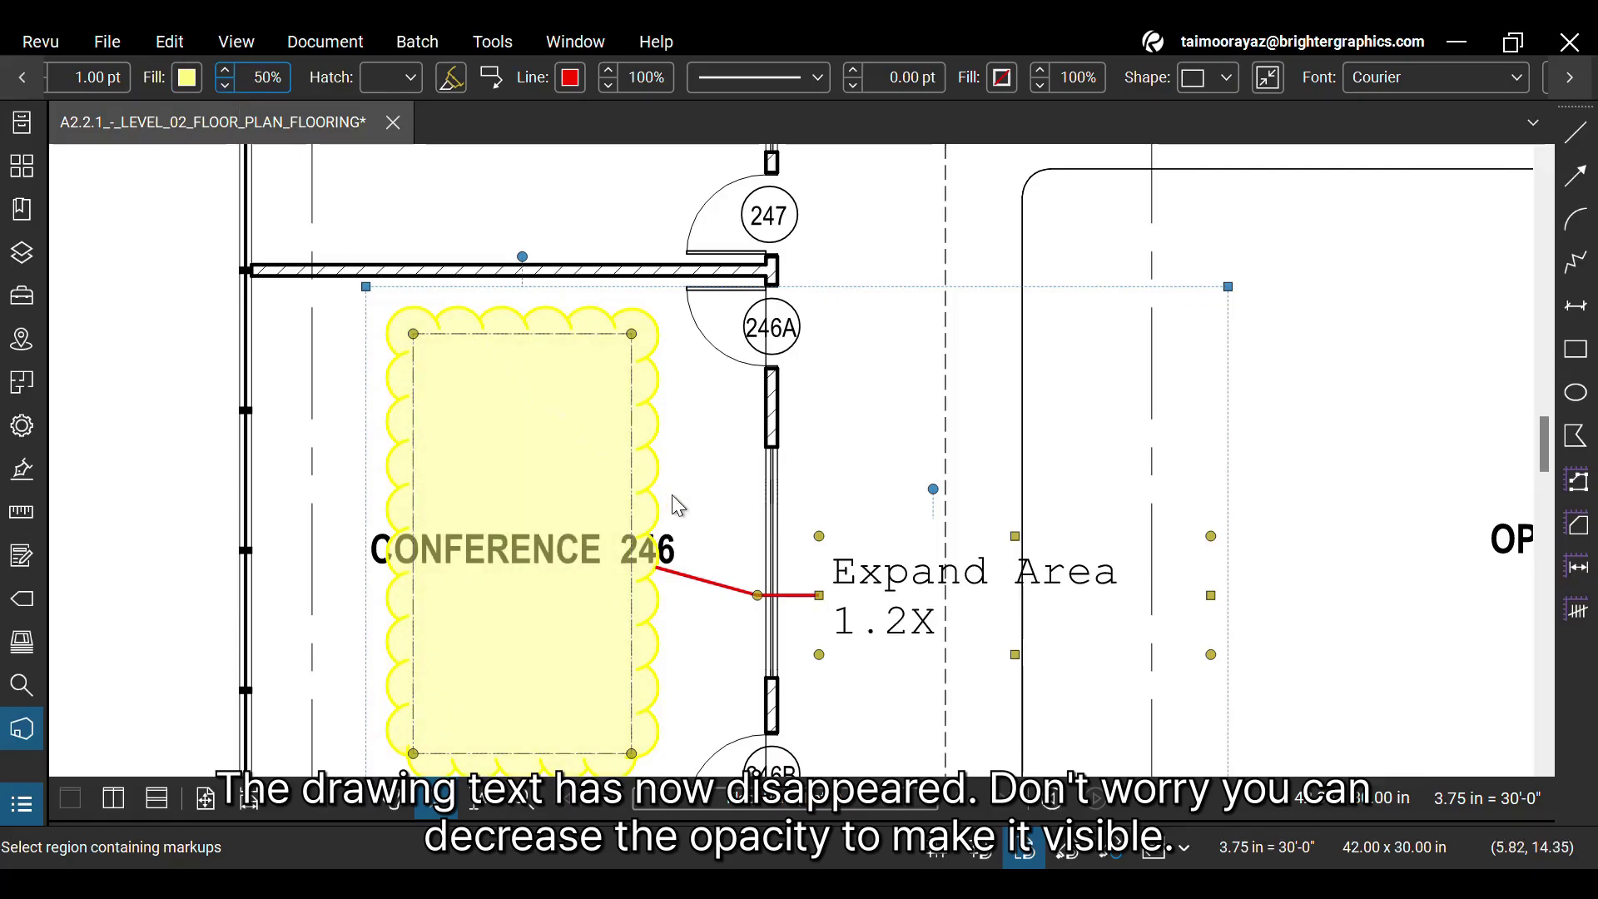
click(570, 82)
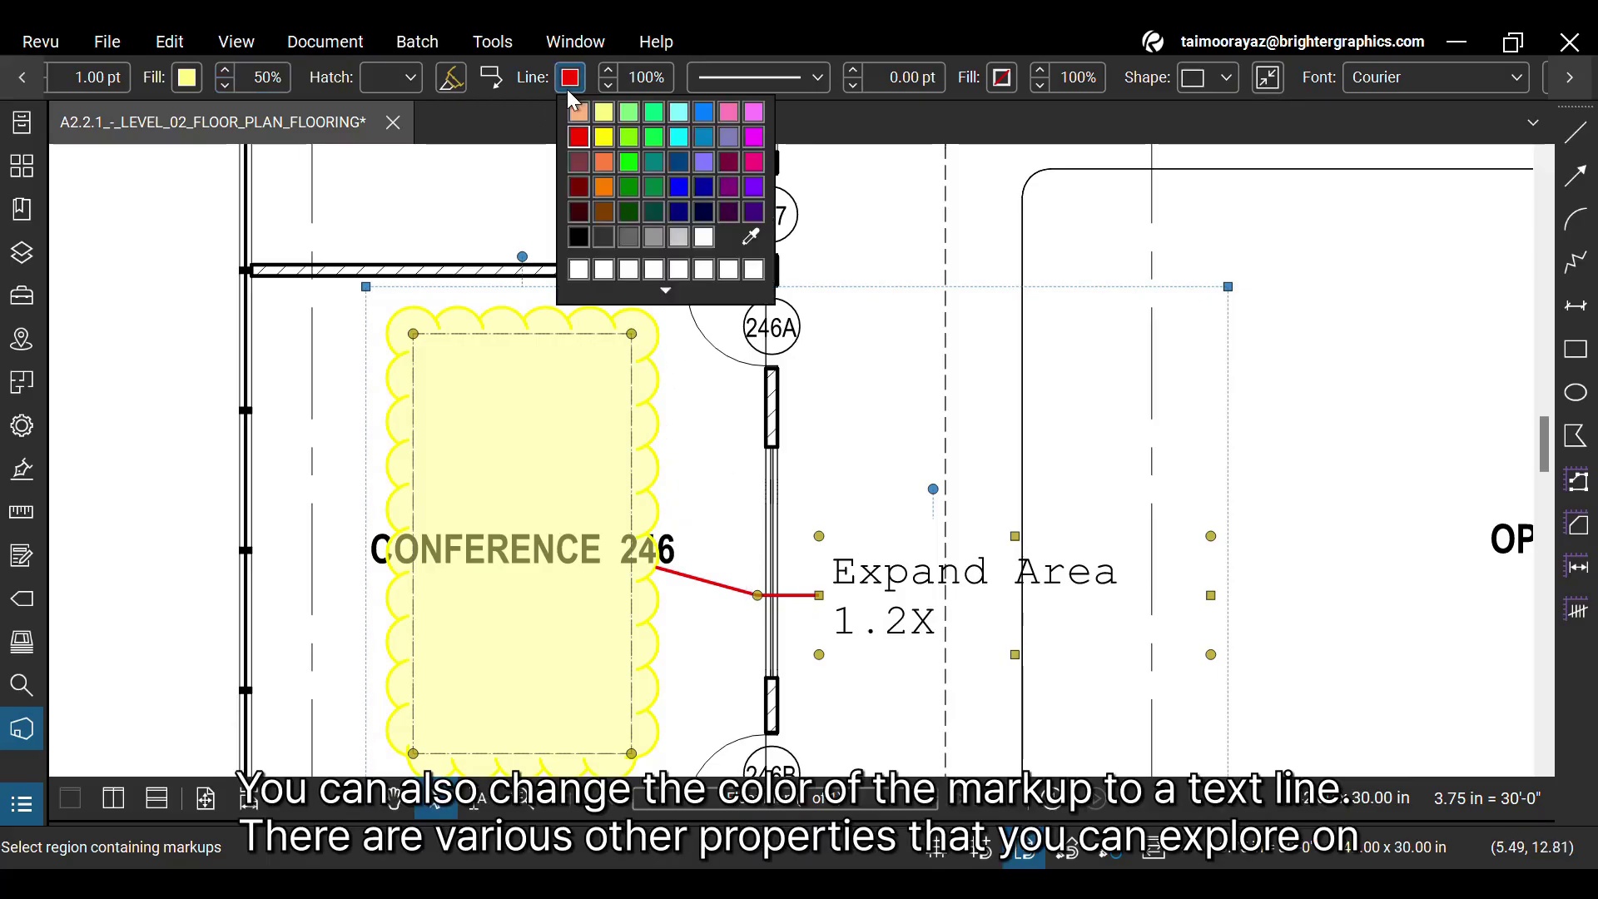
click(581, 237)
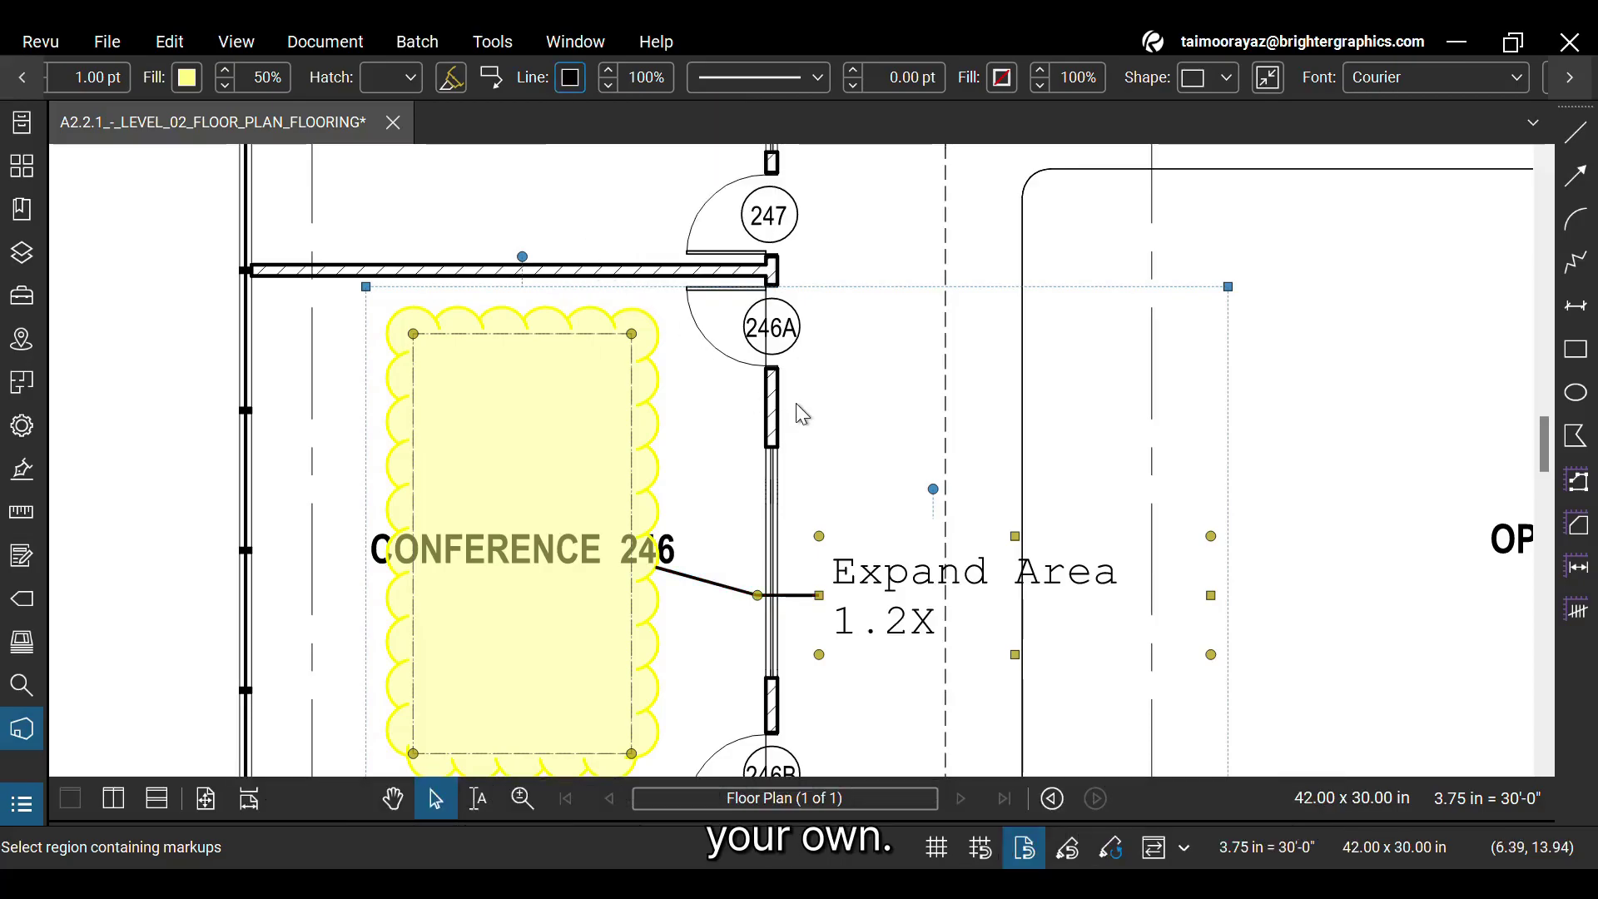
Deselect the callout and pan the view over to Conference 207, Offices 205–206 and Meeting 208.
click(1287, 433)
scroll(1265, 472, down, 2)
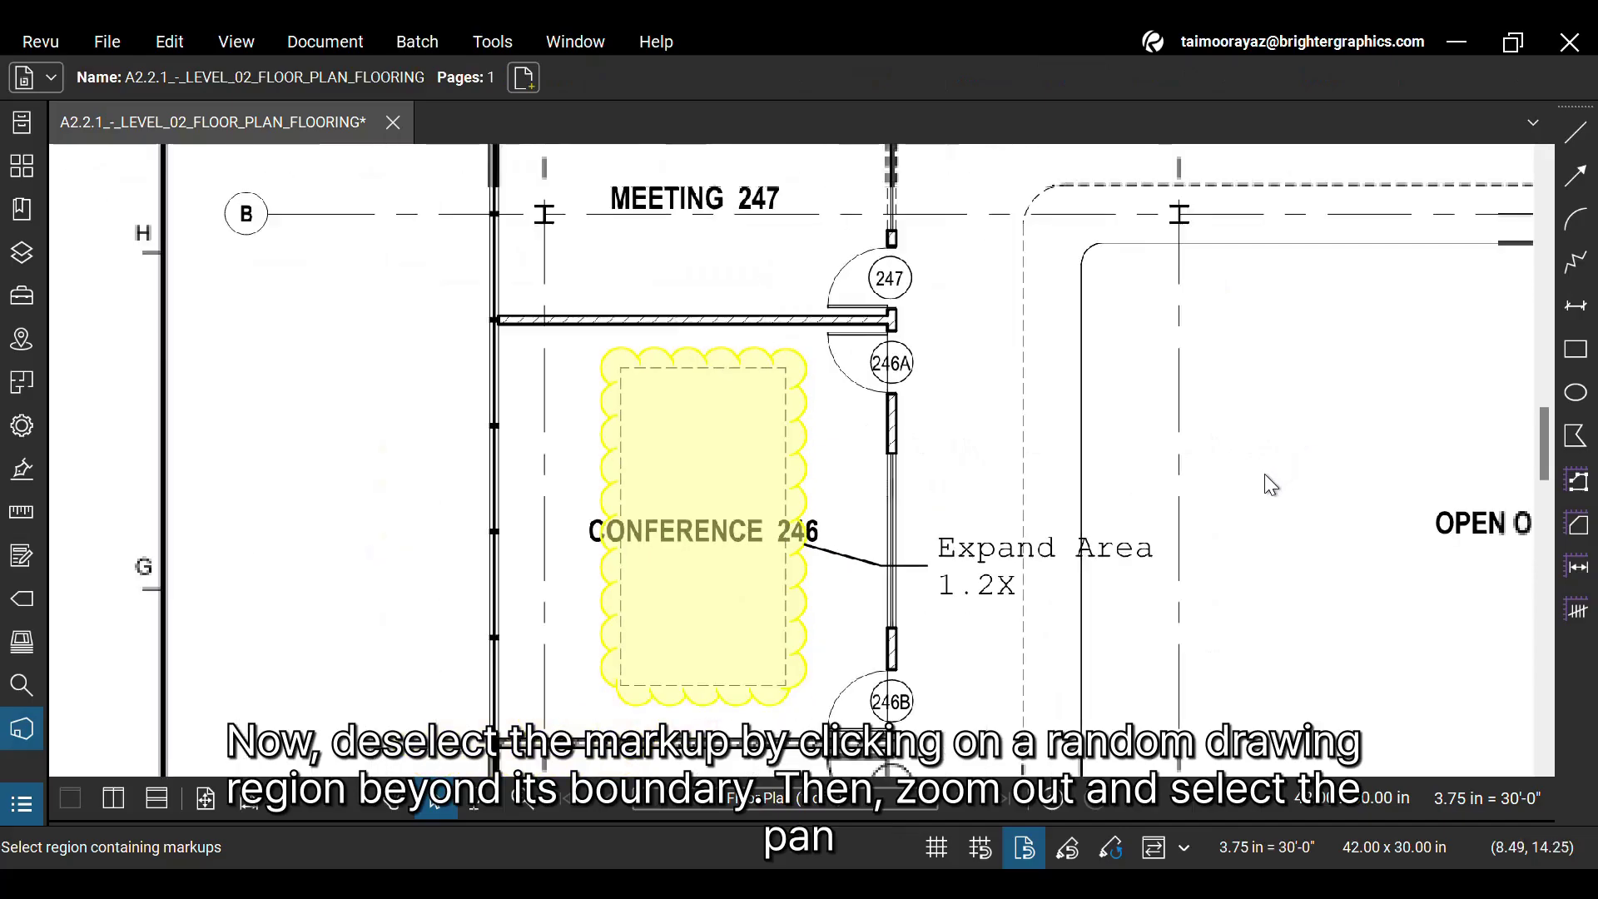
scroll(1265, 476, down, 2)
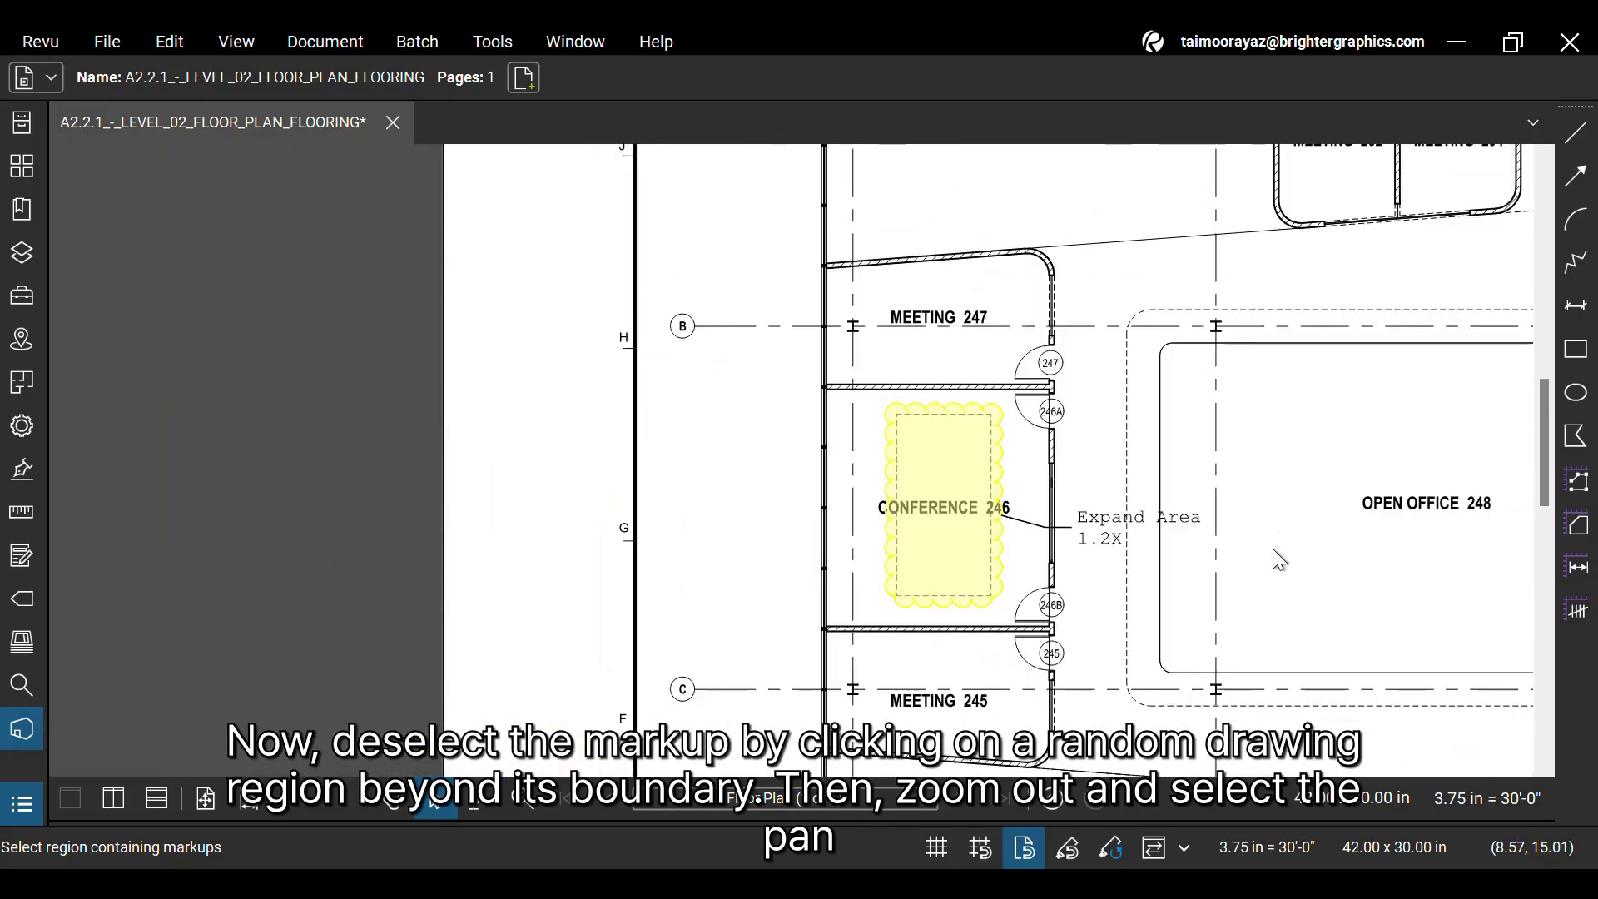
click(393, 799)
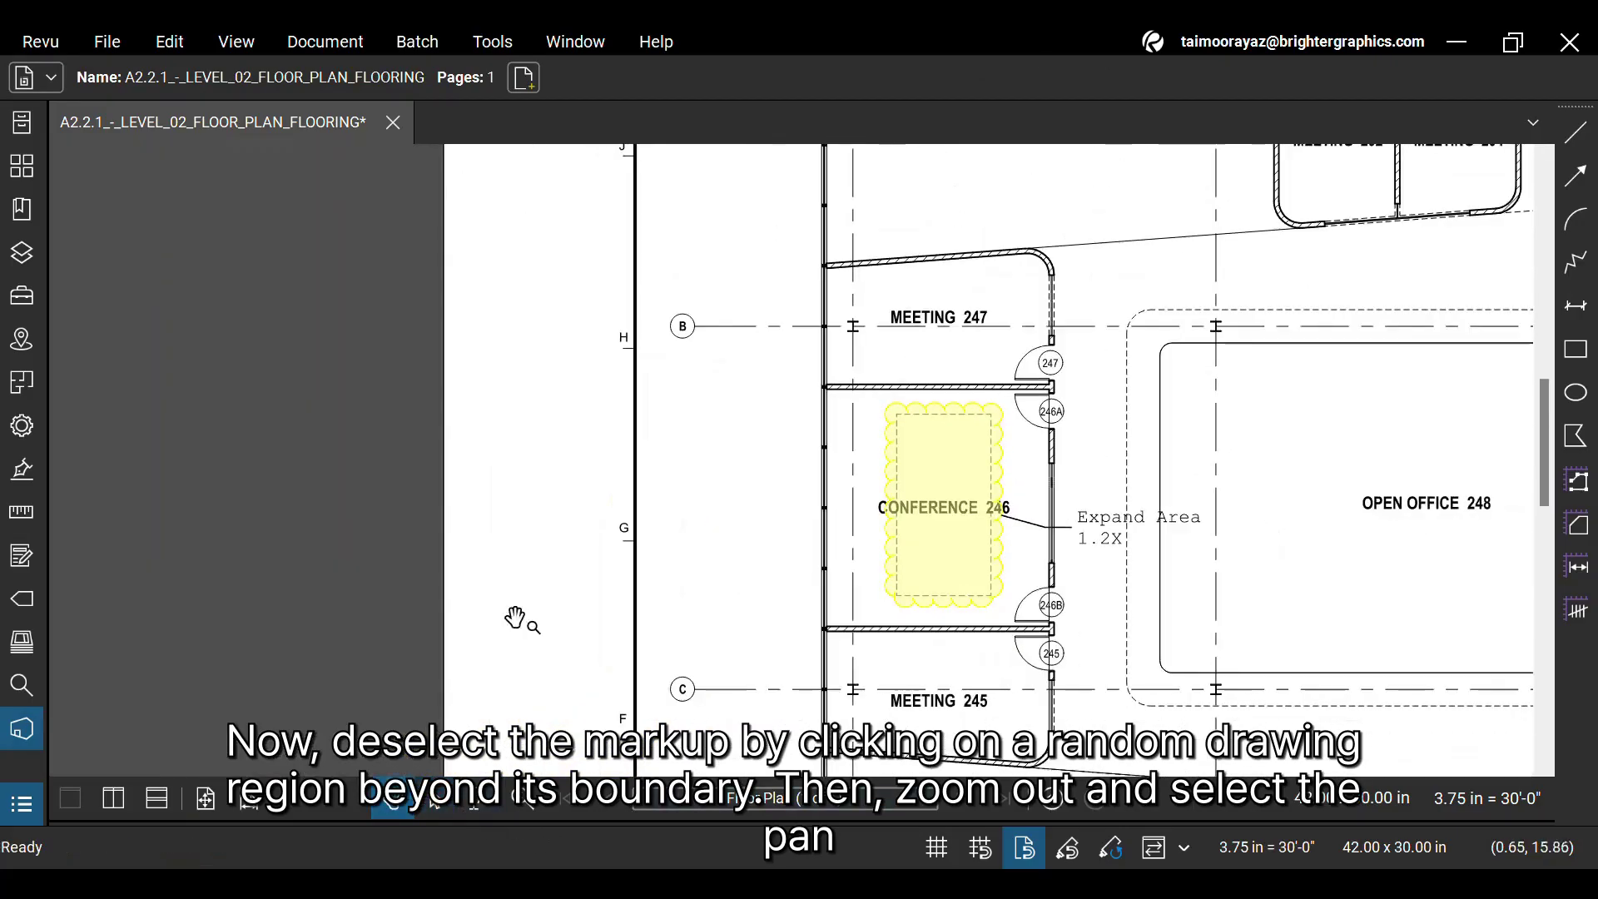
mouse_move(1178, 374)
mouse_down()
mouse_move(905, 506)
mouse_move(634, 506)
mouse_up()
scroll(634, 506, down, 3)
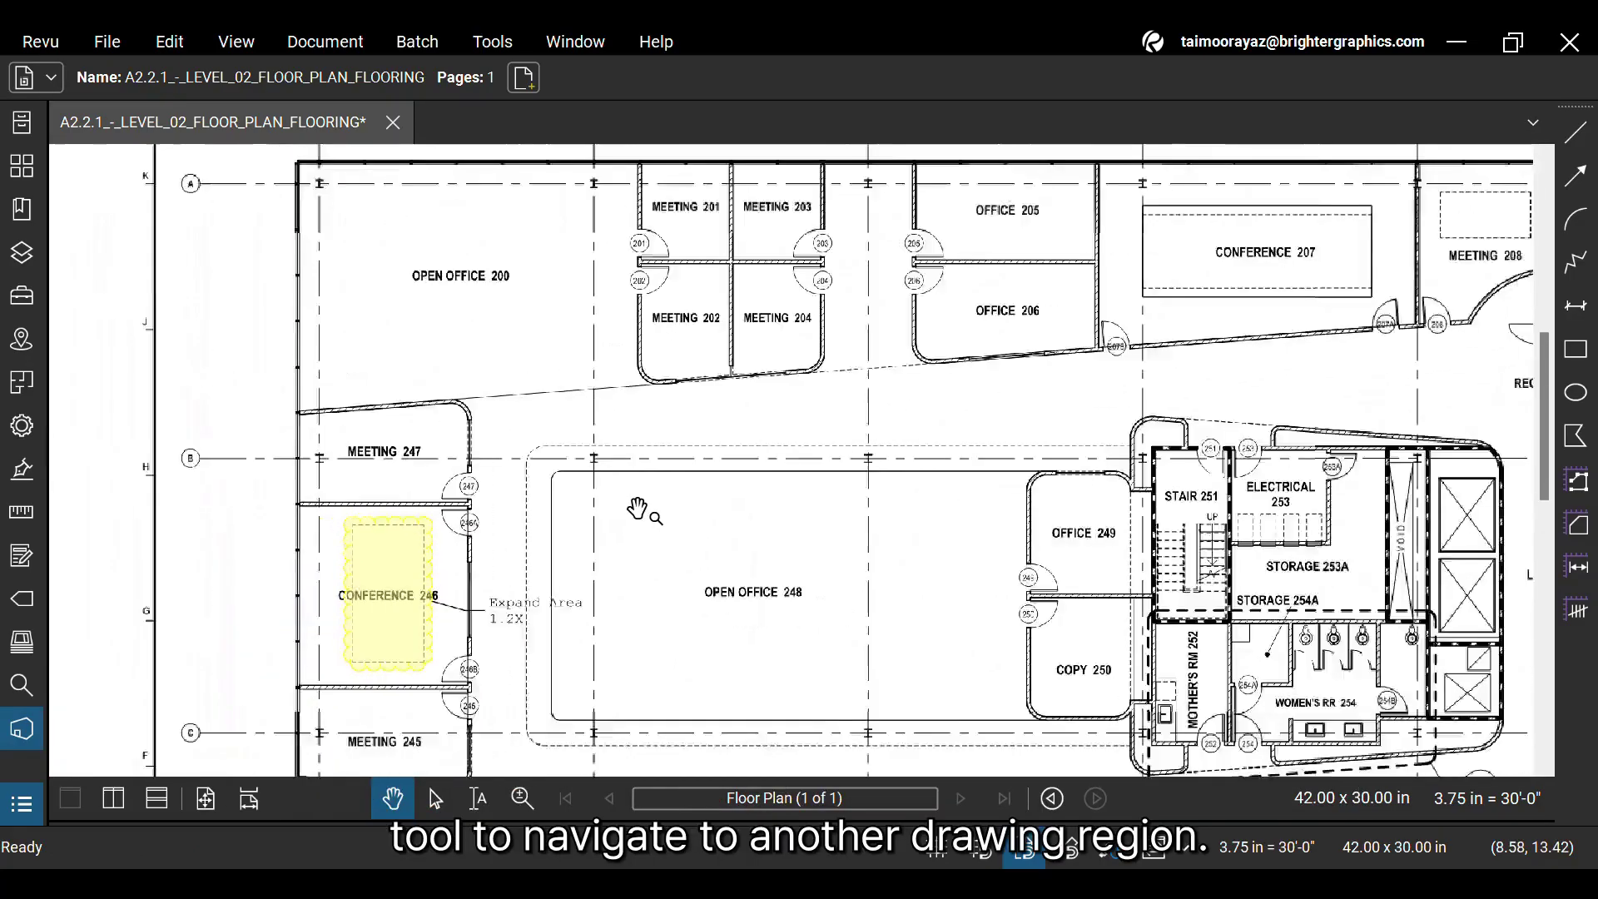
drag(867, 439, 652, 464)
scroll(653, 464, up, 2)
scroll(926, 431, up, 2)
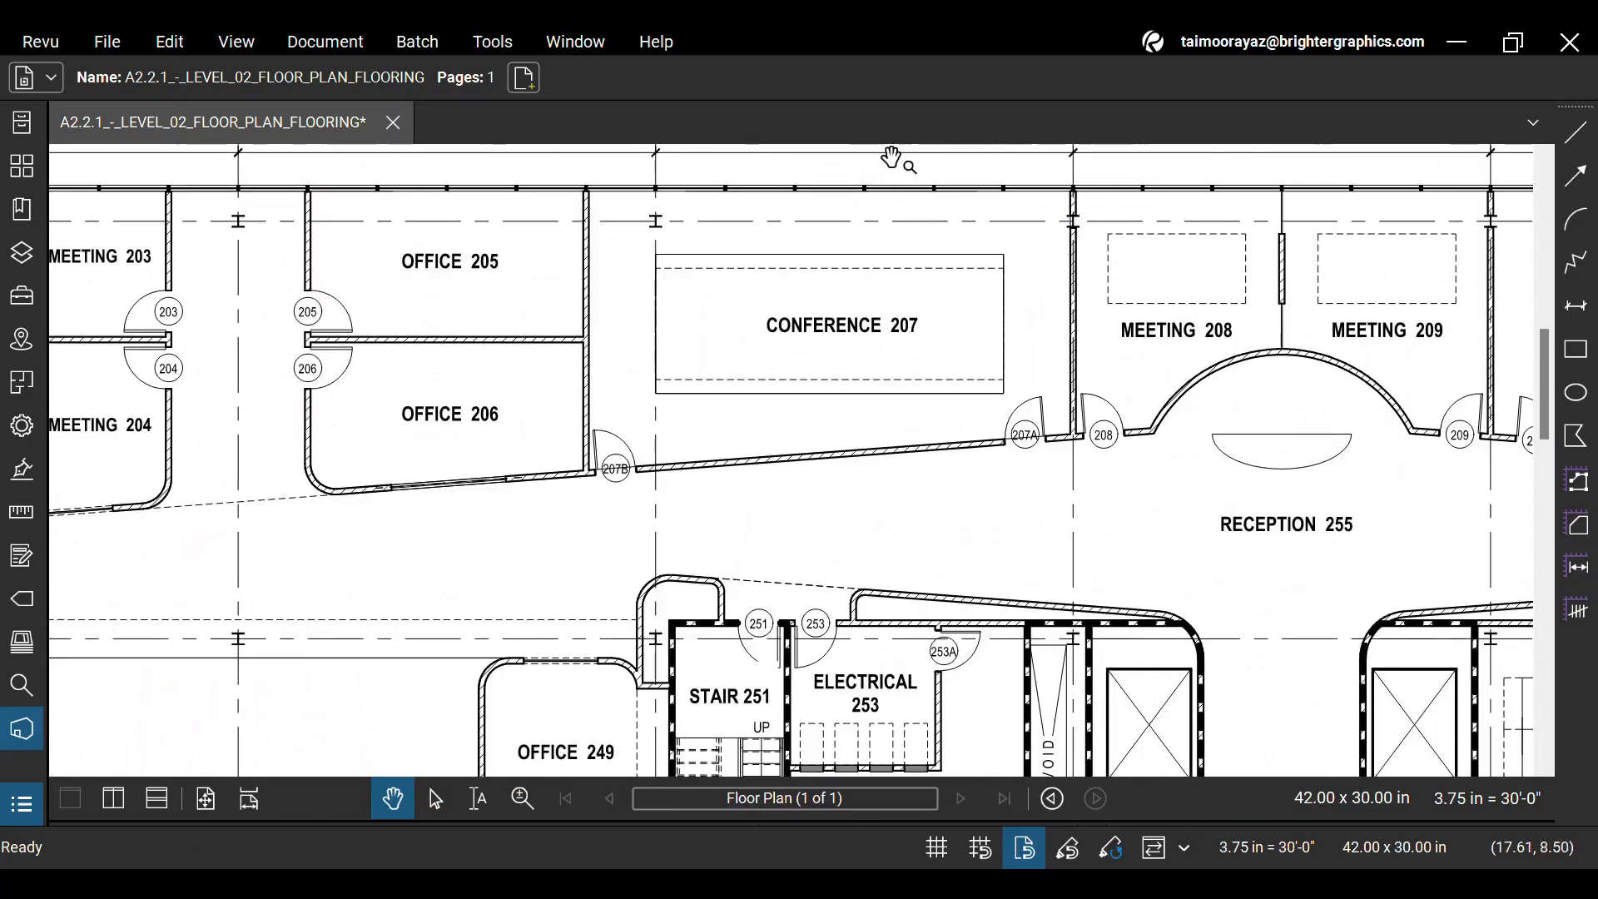
scroll(877, 350, up, 2)
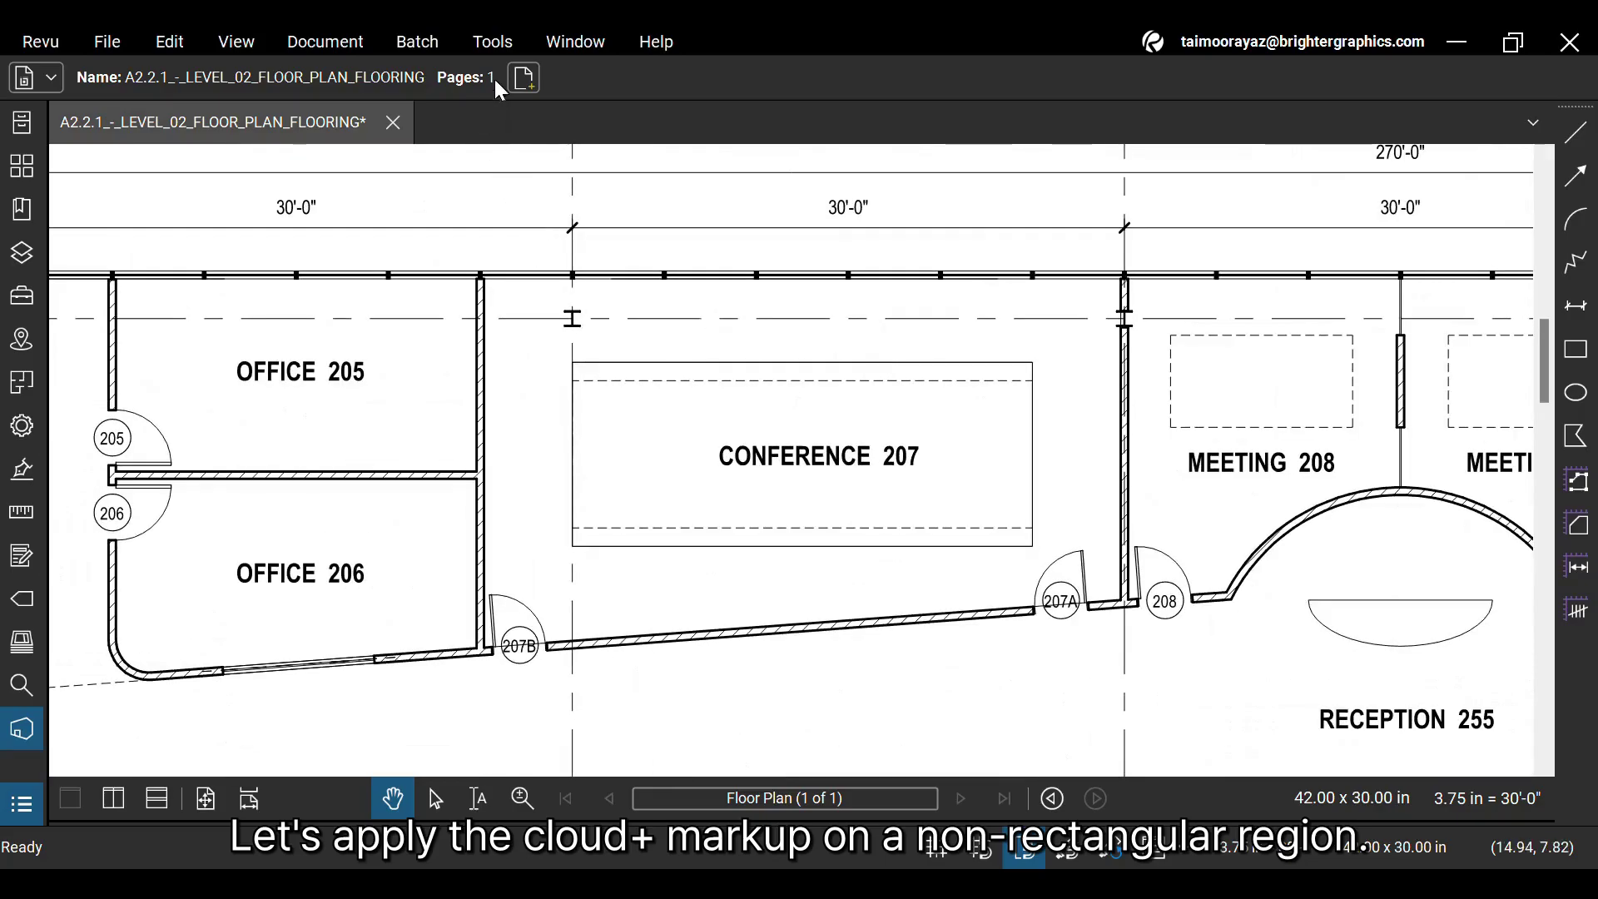
Draw a Cloud+ along Conference 207's wall corners, closing it back at the top-left corner.
click(497, 53)
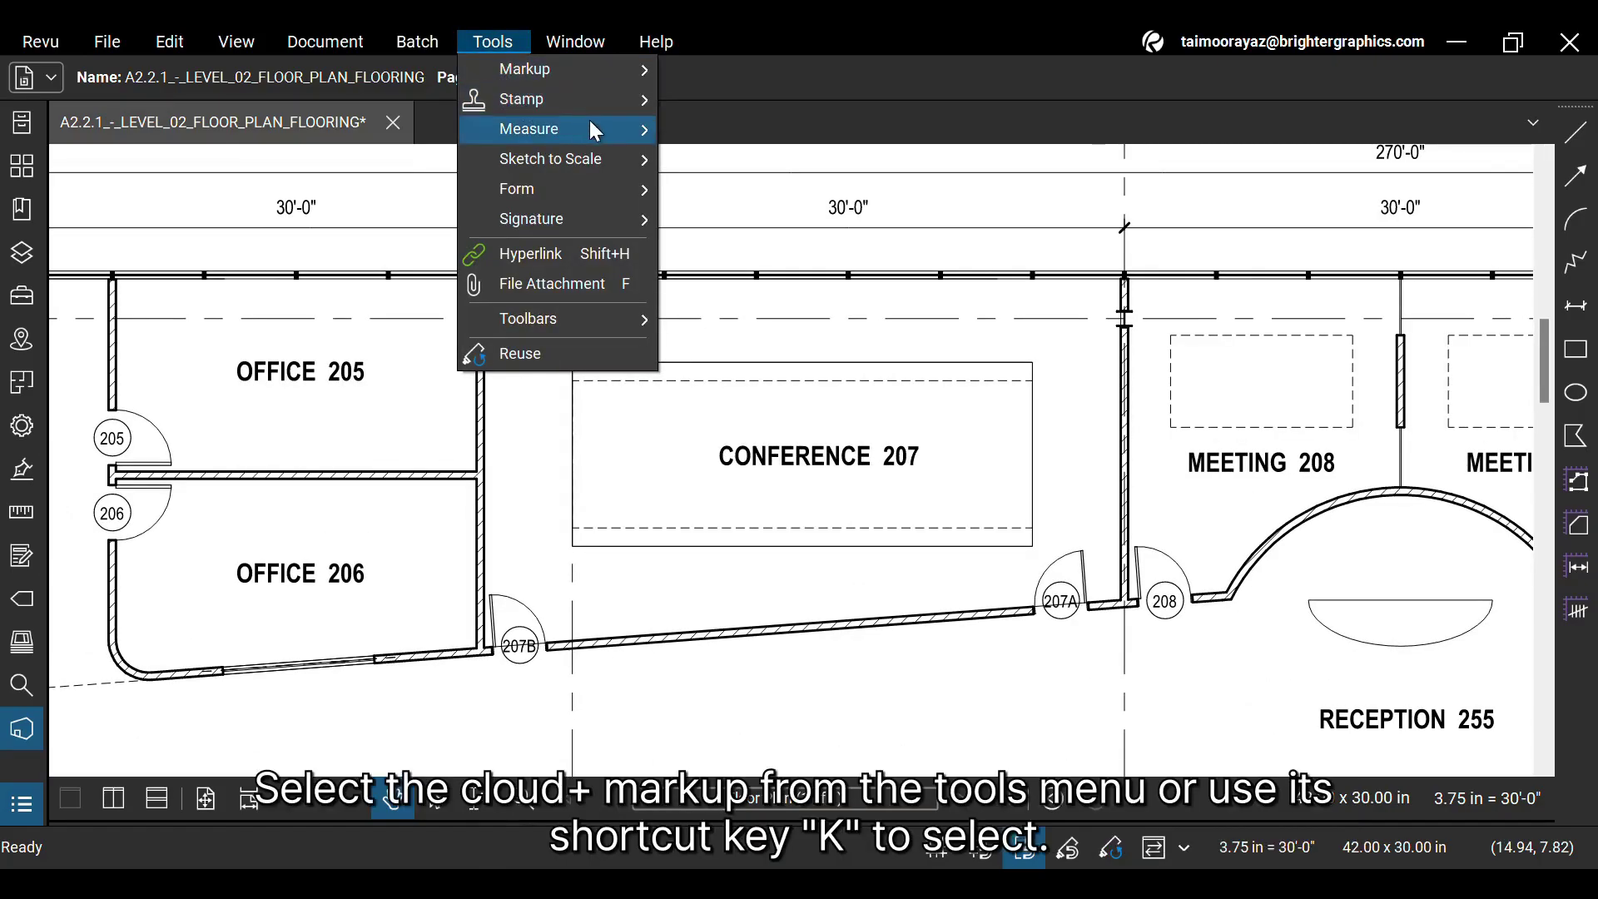
mouse_move(610, 66)
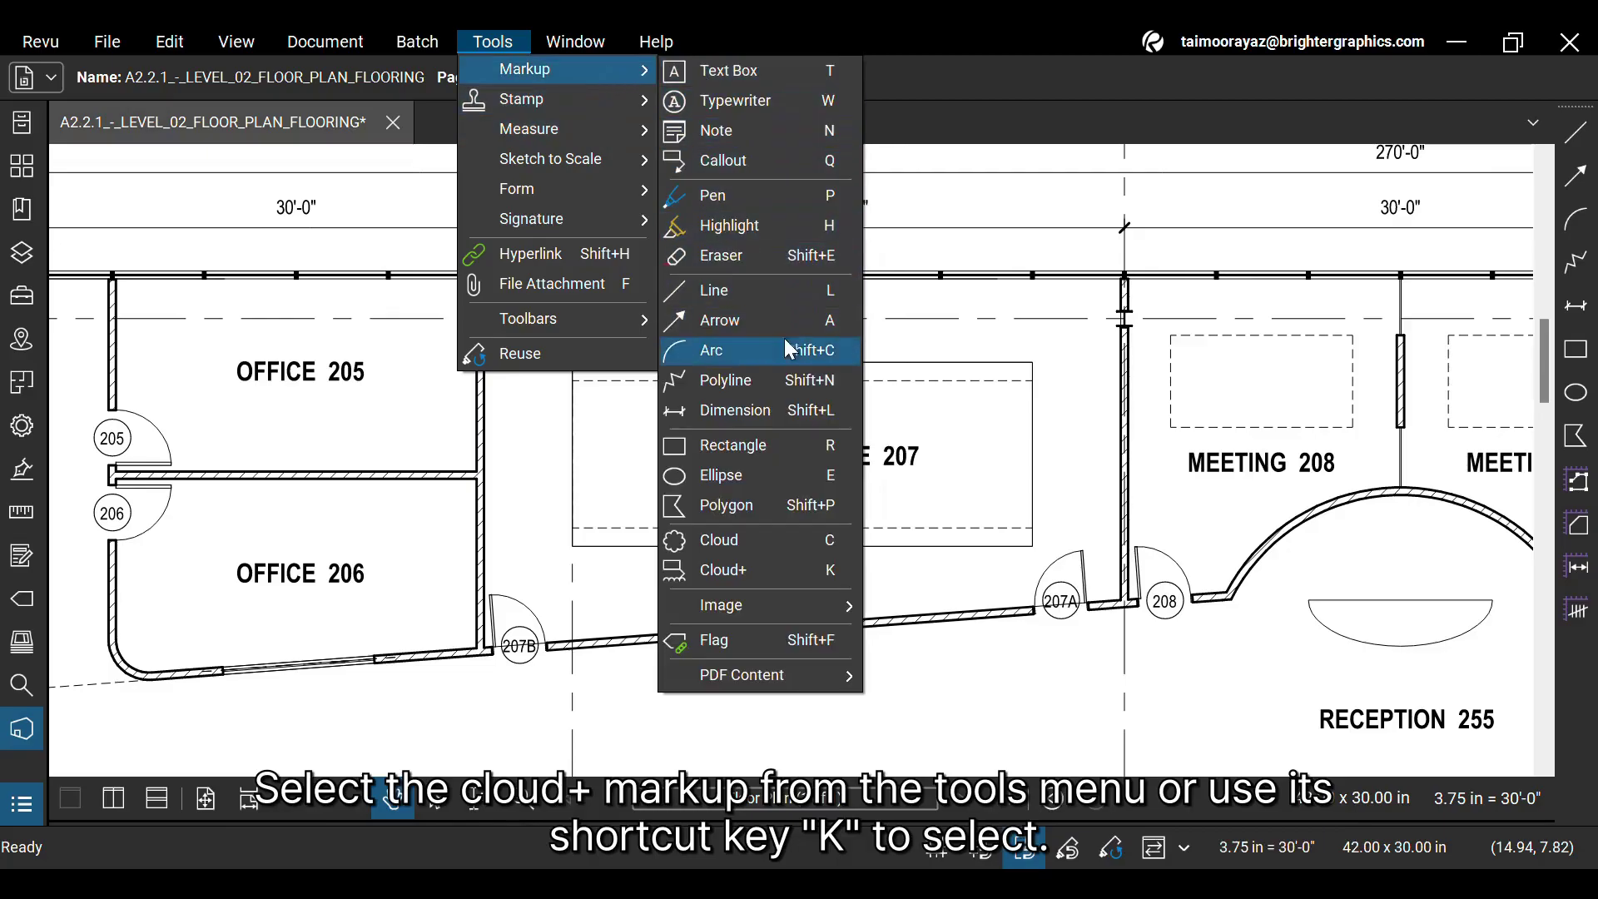
click(746, 575)
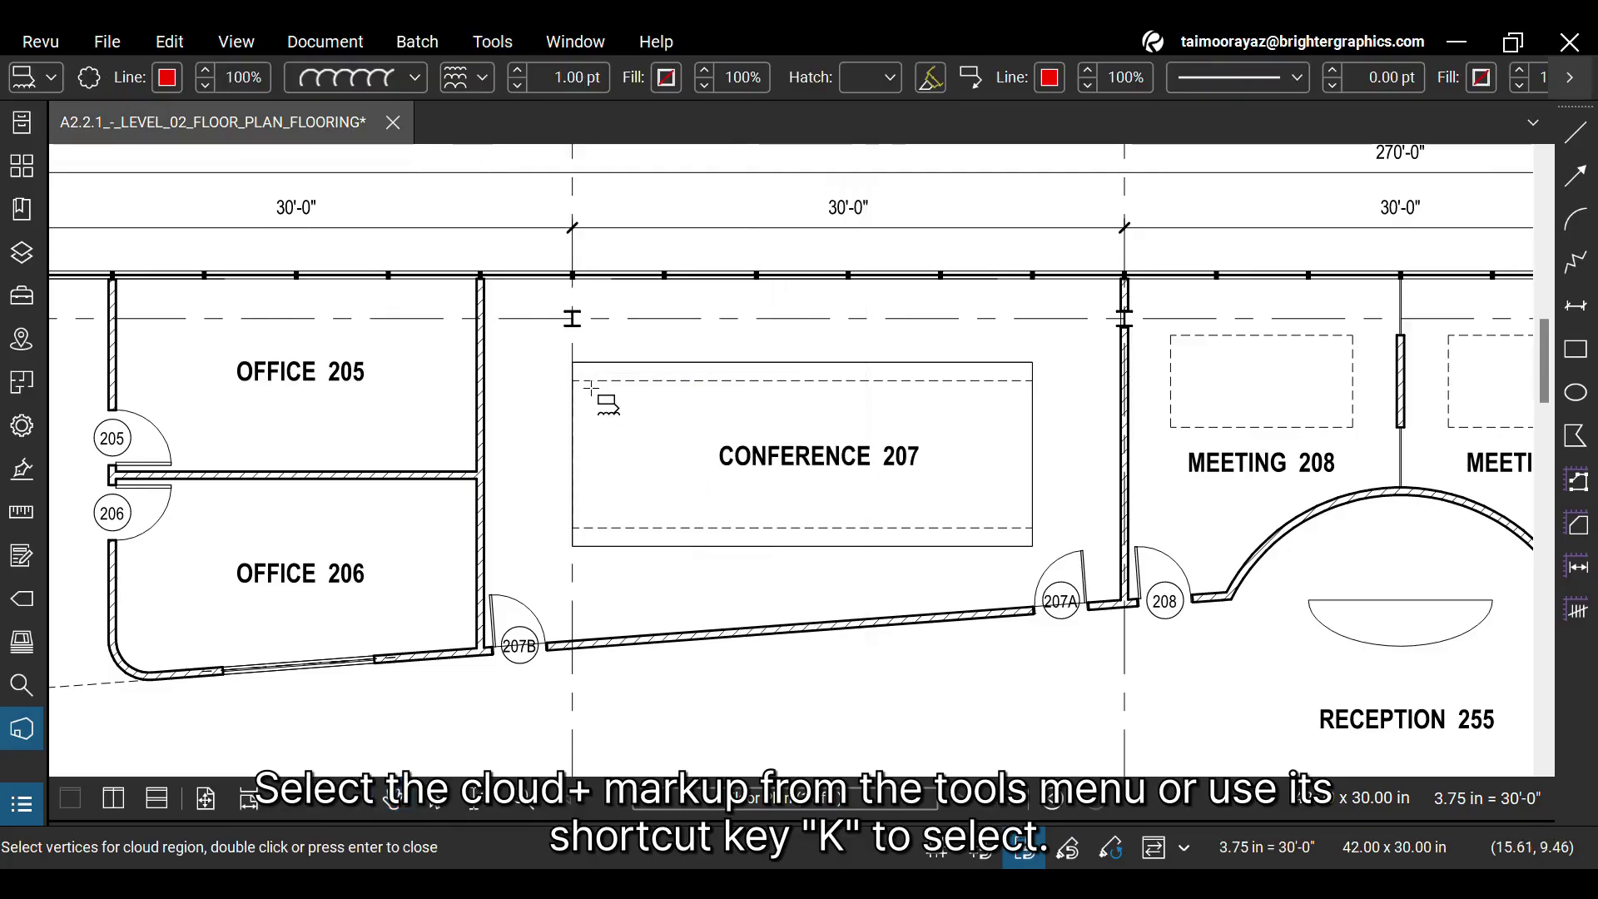
click(482, 276)
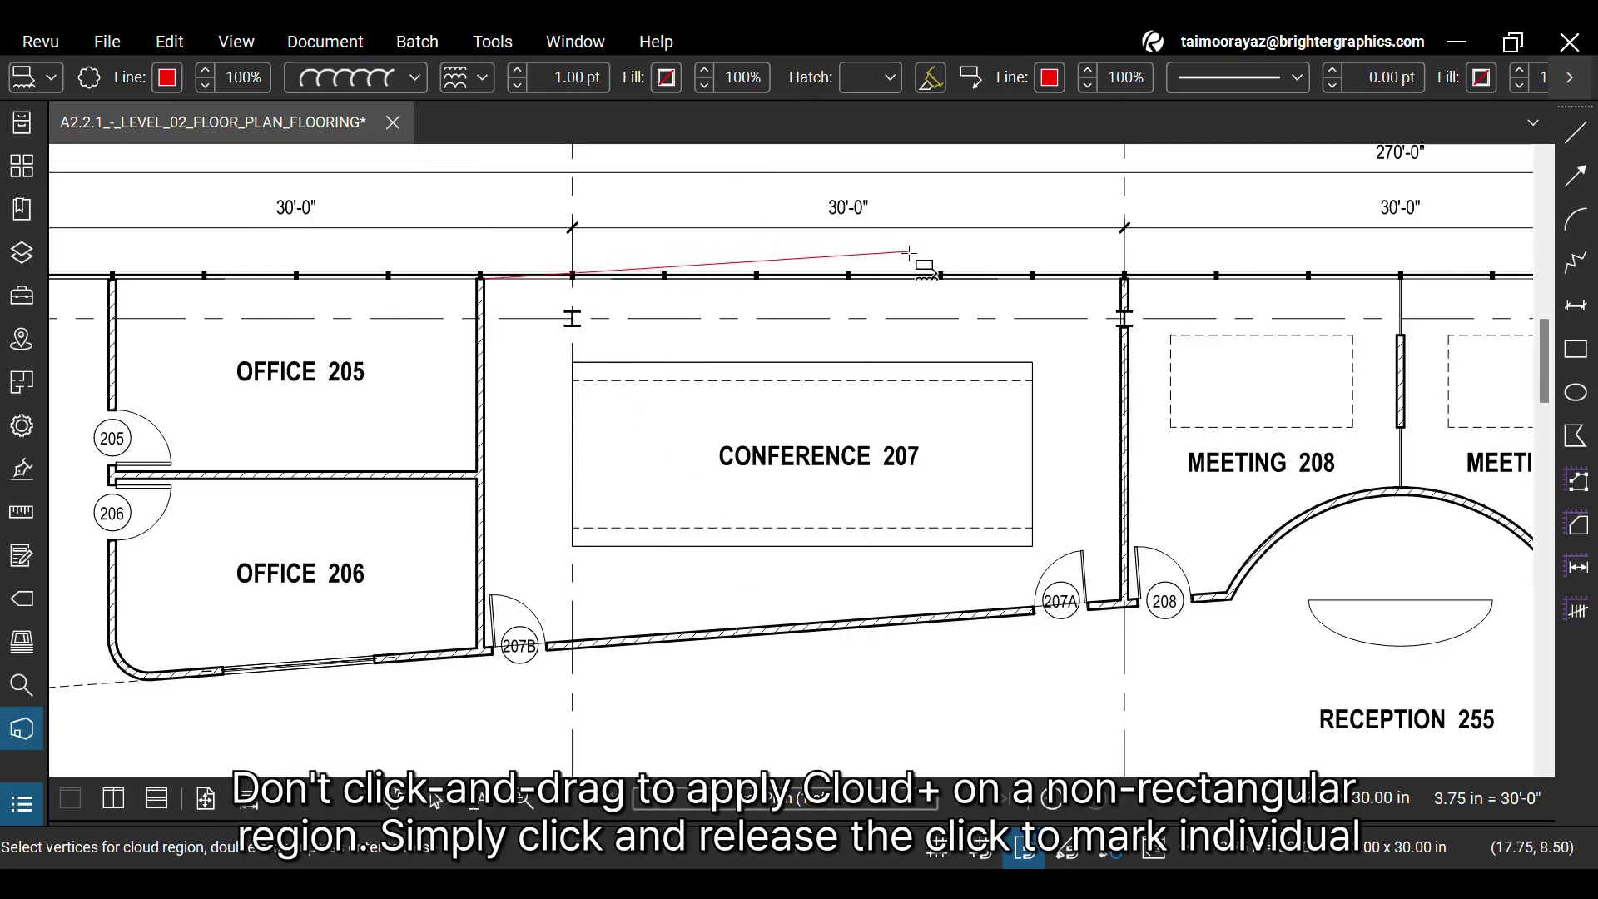
click(1015, 277)
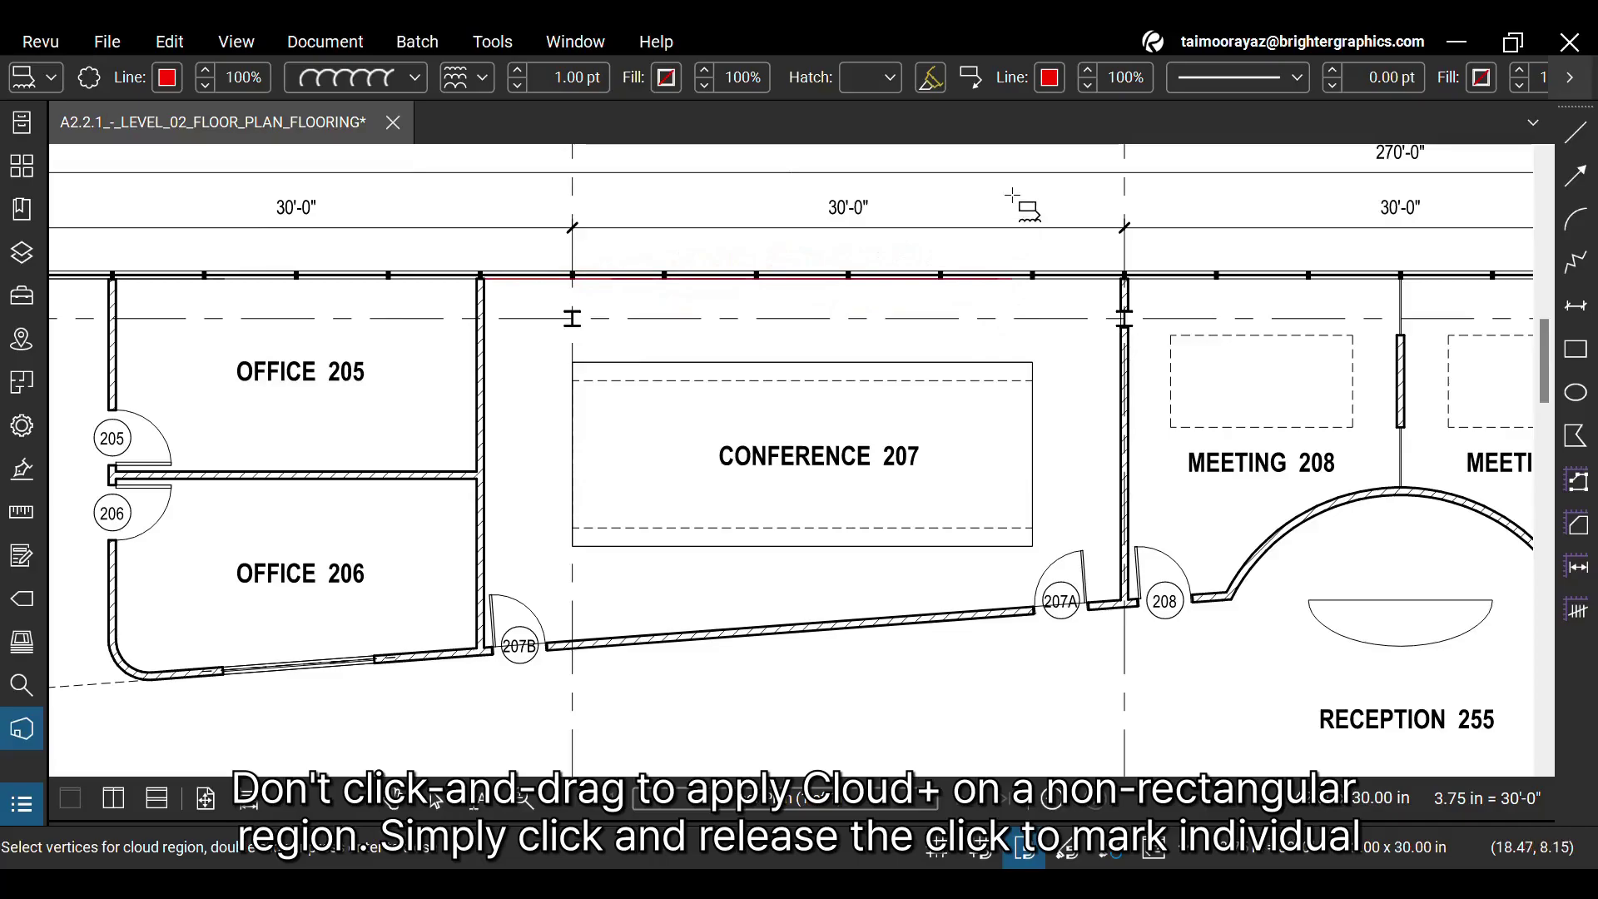
click(1123, 278)
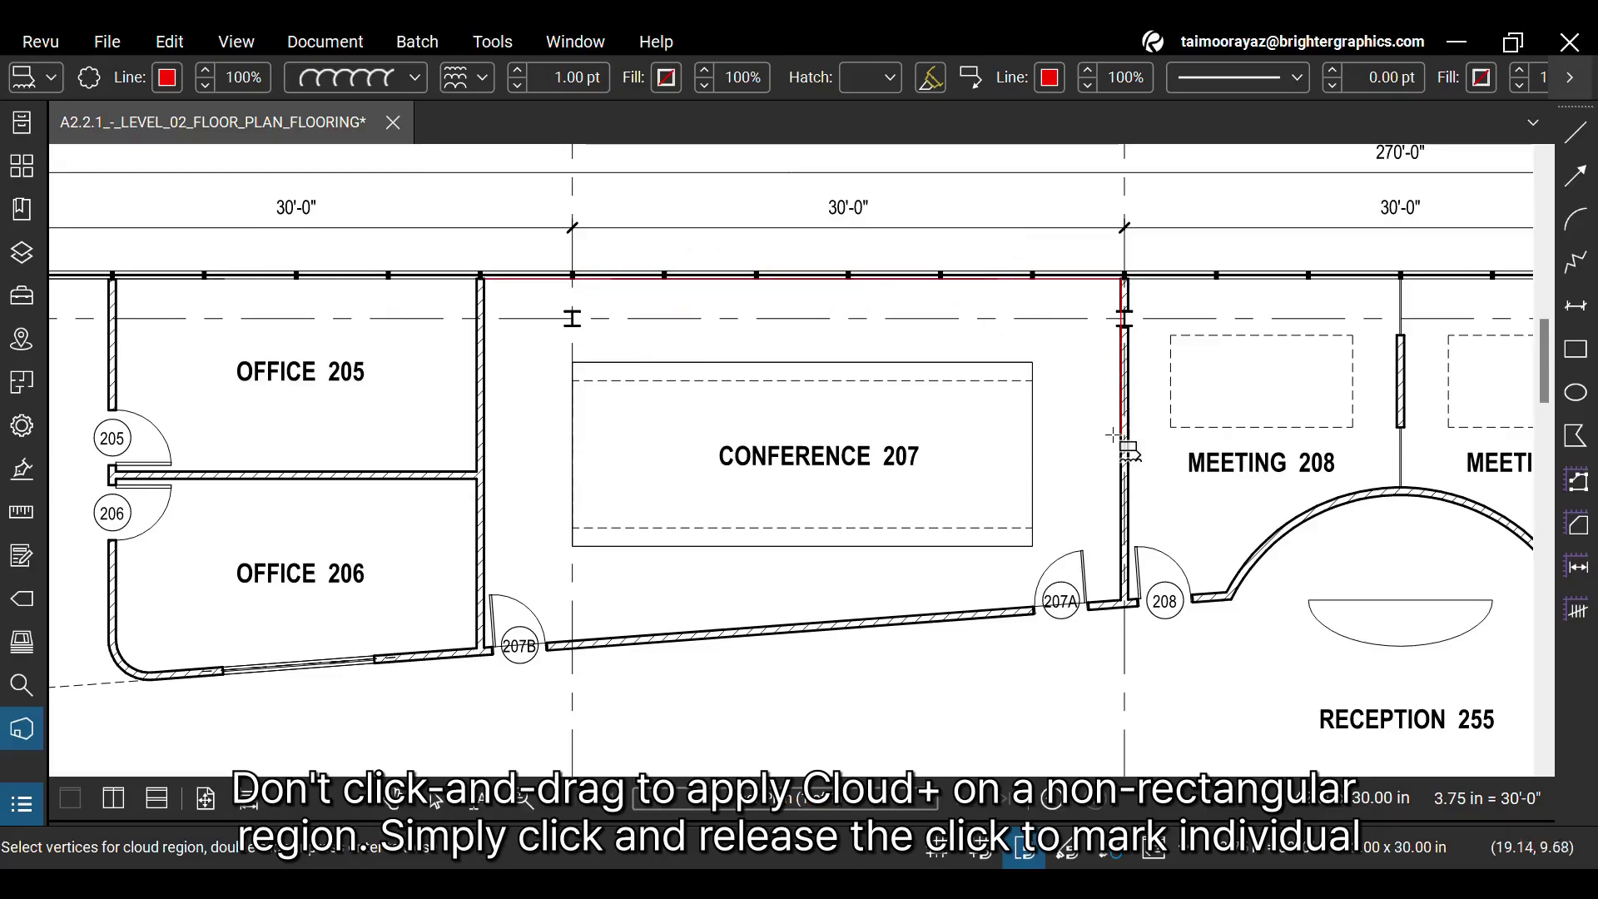
click(1122, 594)
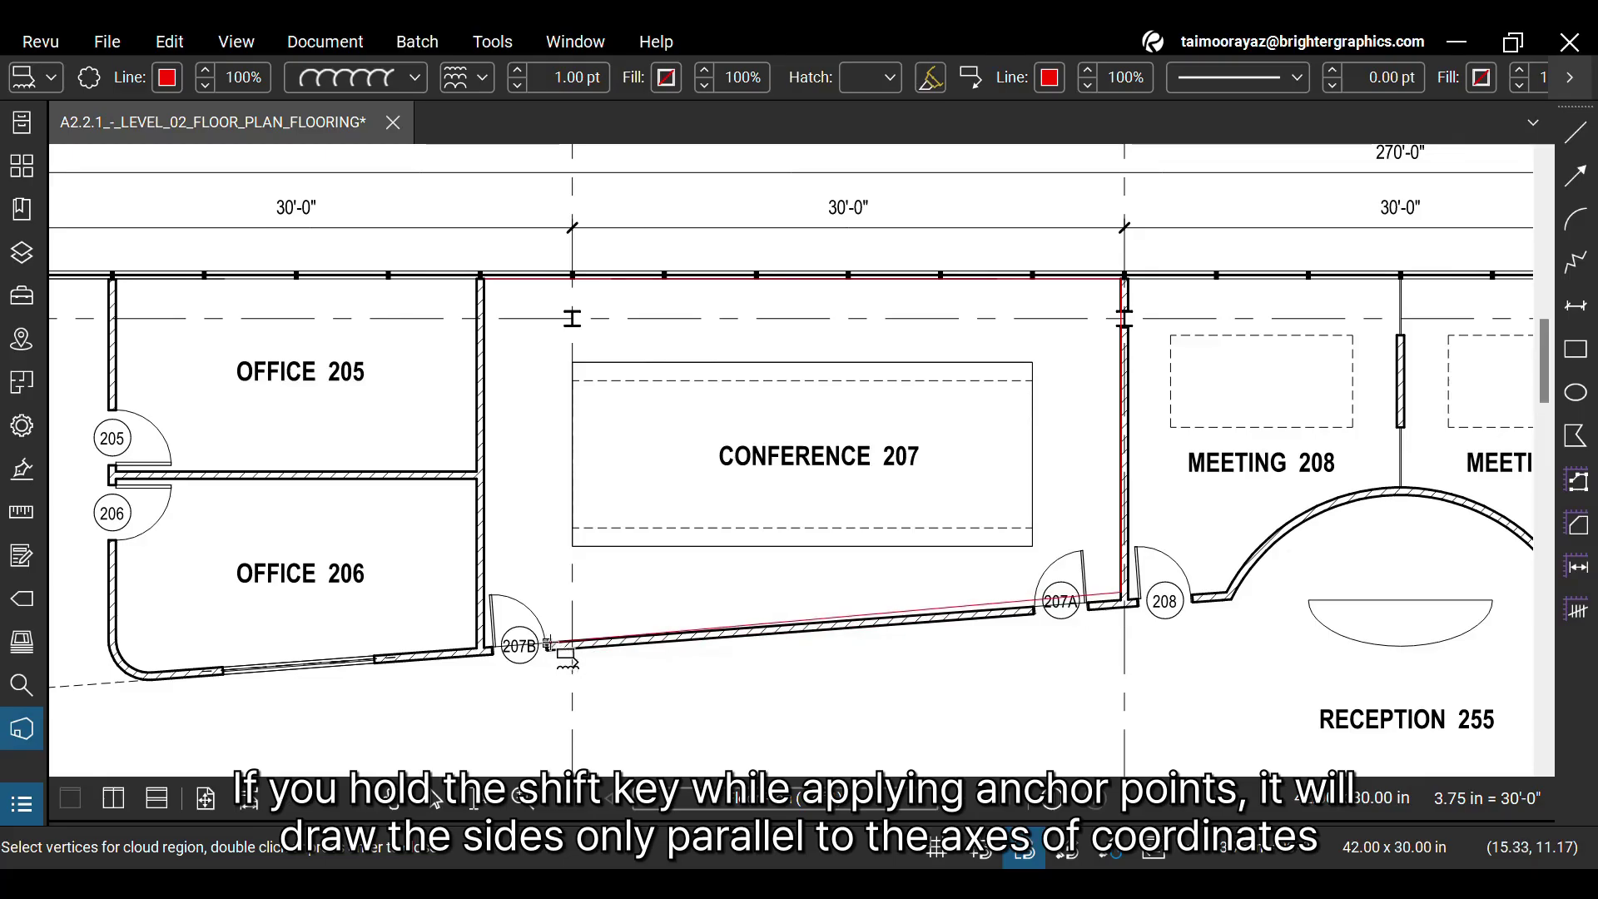
click(549, 644)
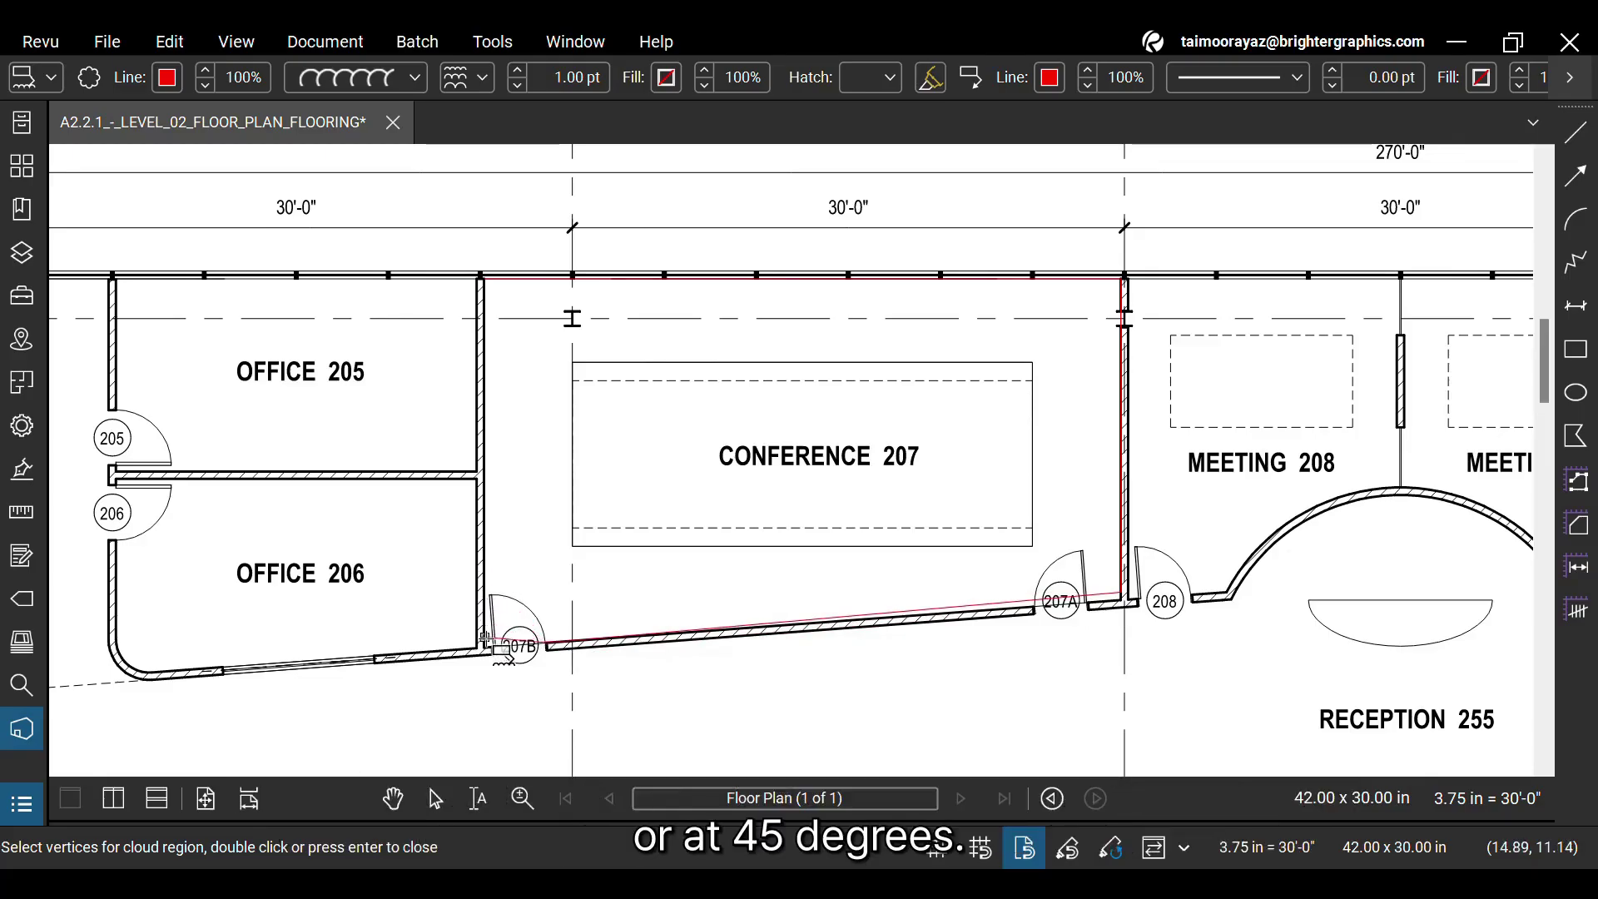
click(484, 648)
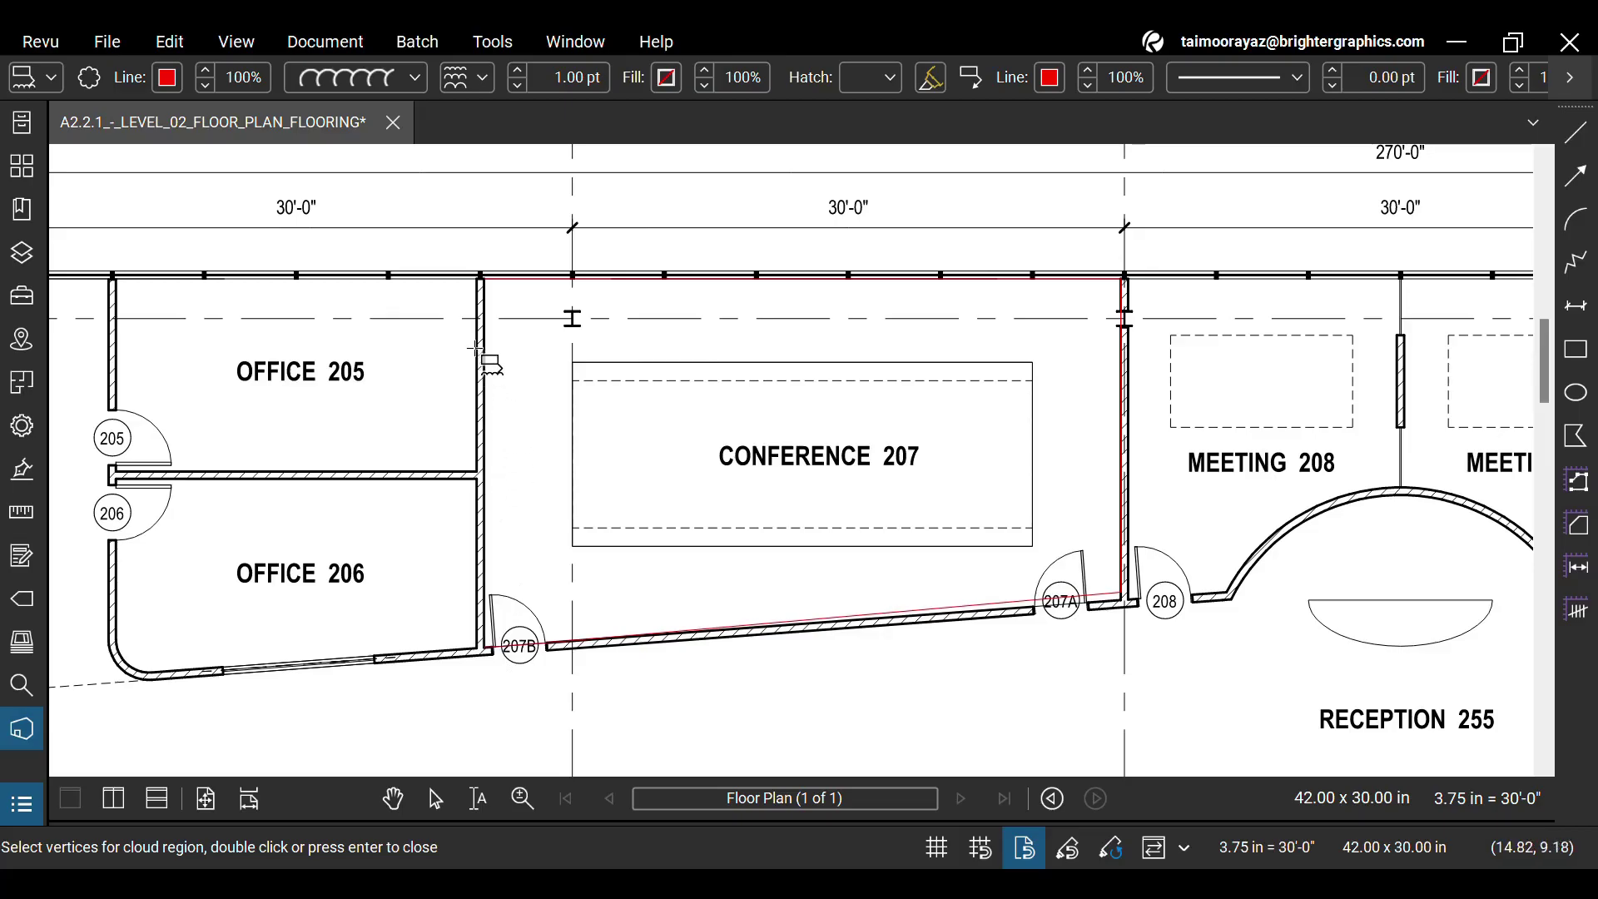
double_click(486, 280)
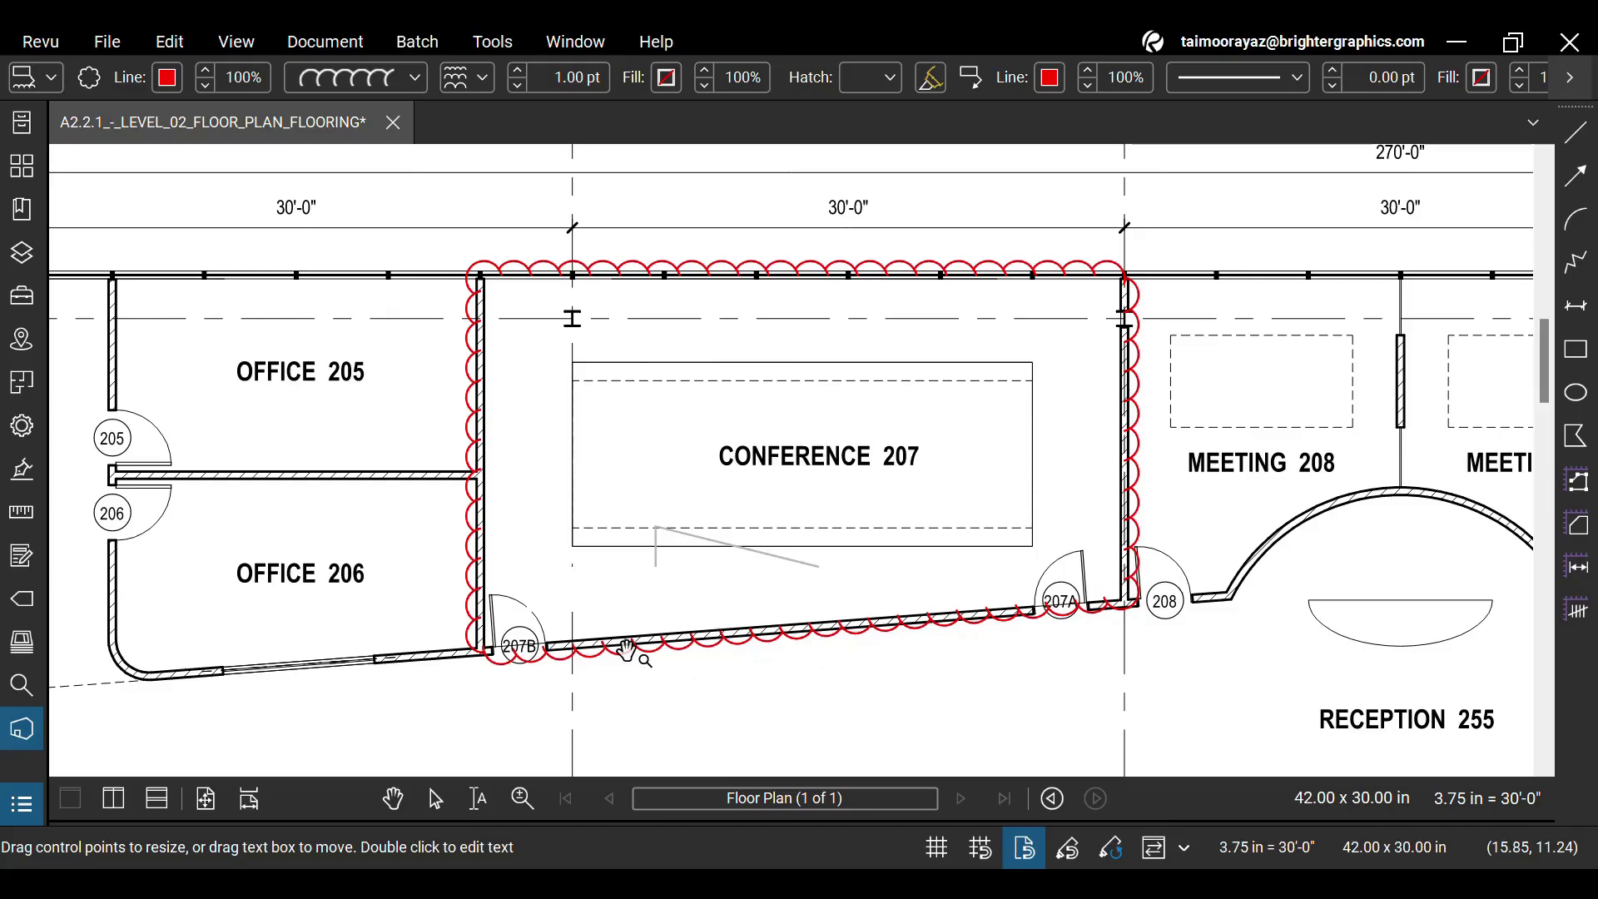
Enter 'Merge with right chambers' as the Conference 207 callout text.
text(Merge with rig)
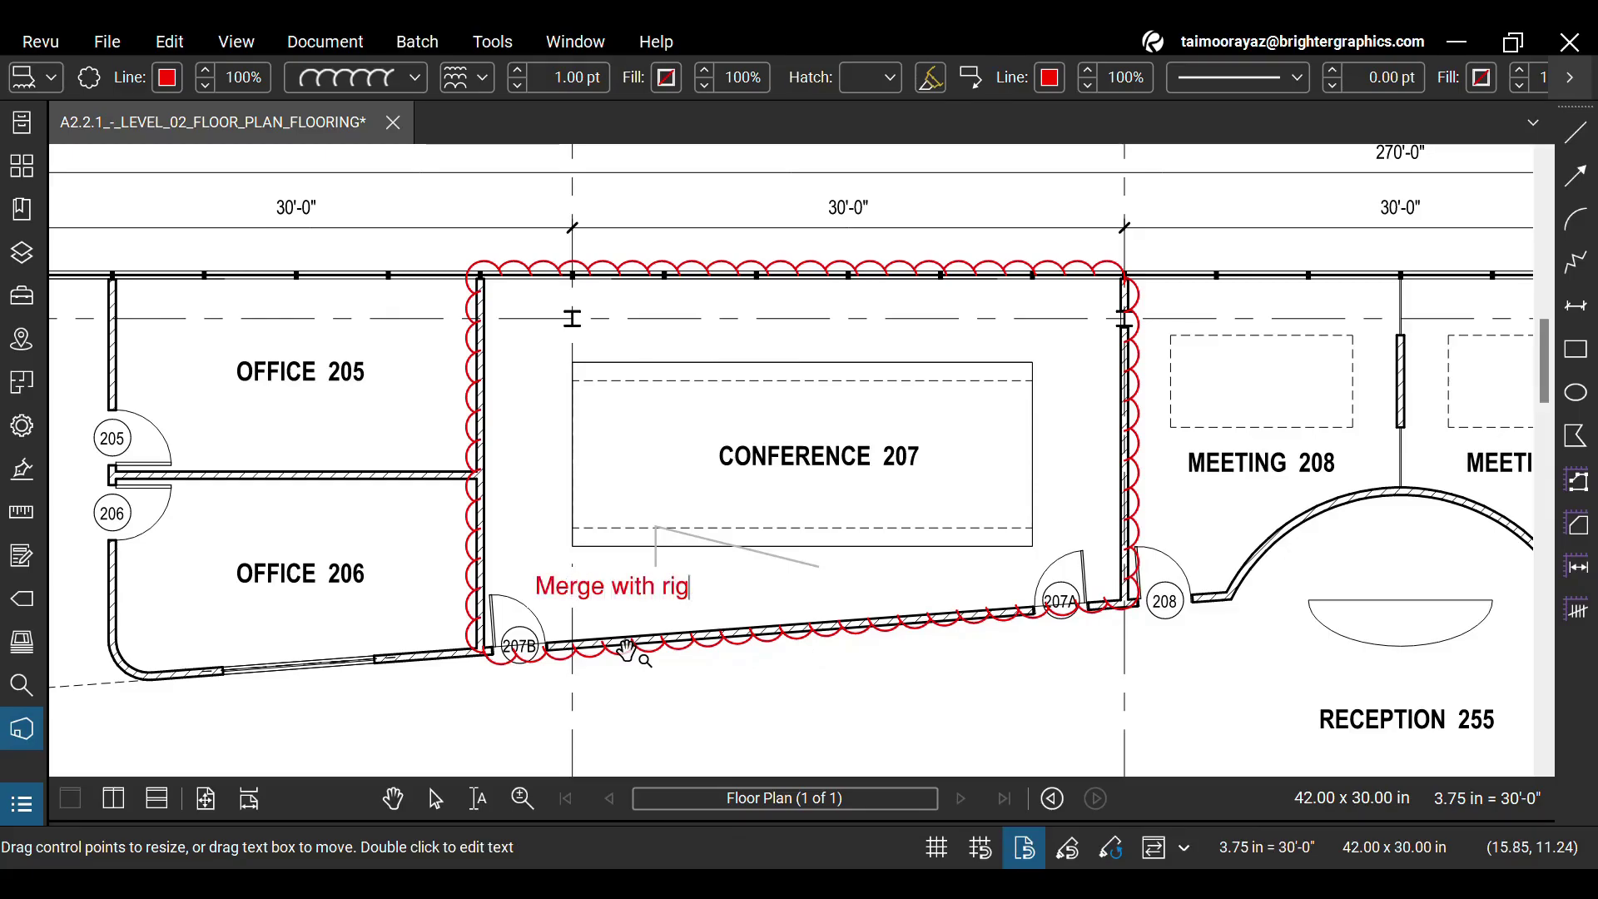
text(ht chambers)
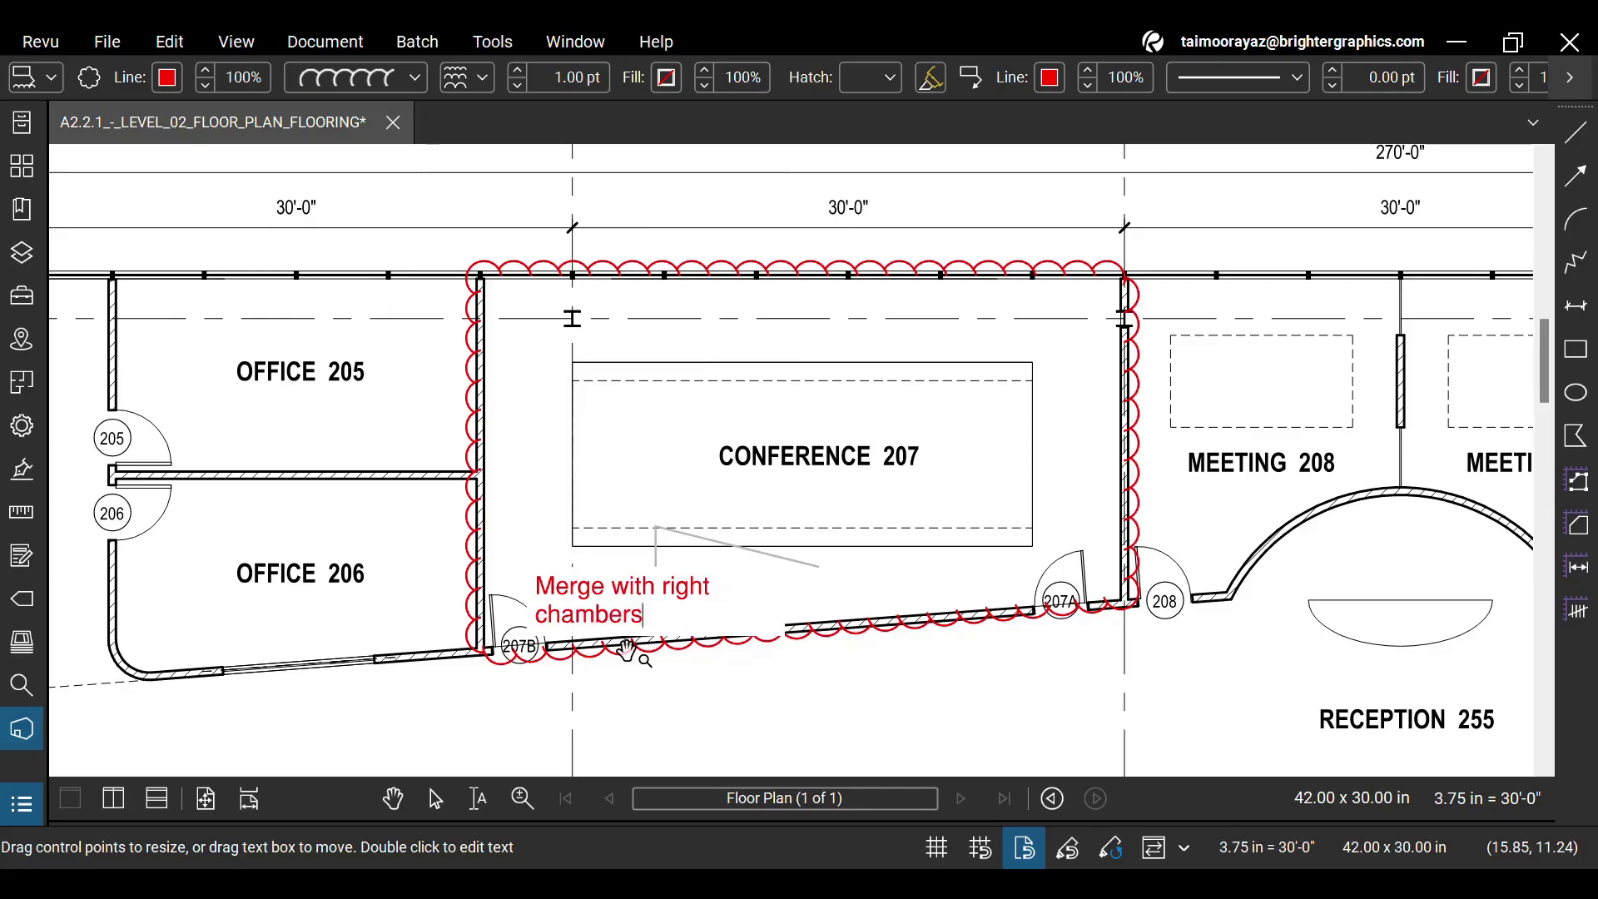
key(Escape)
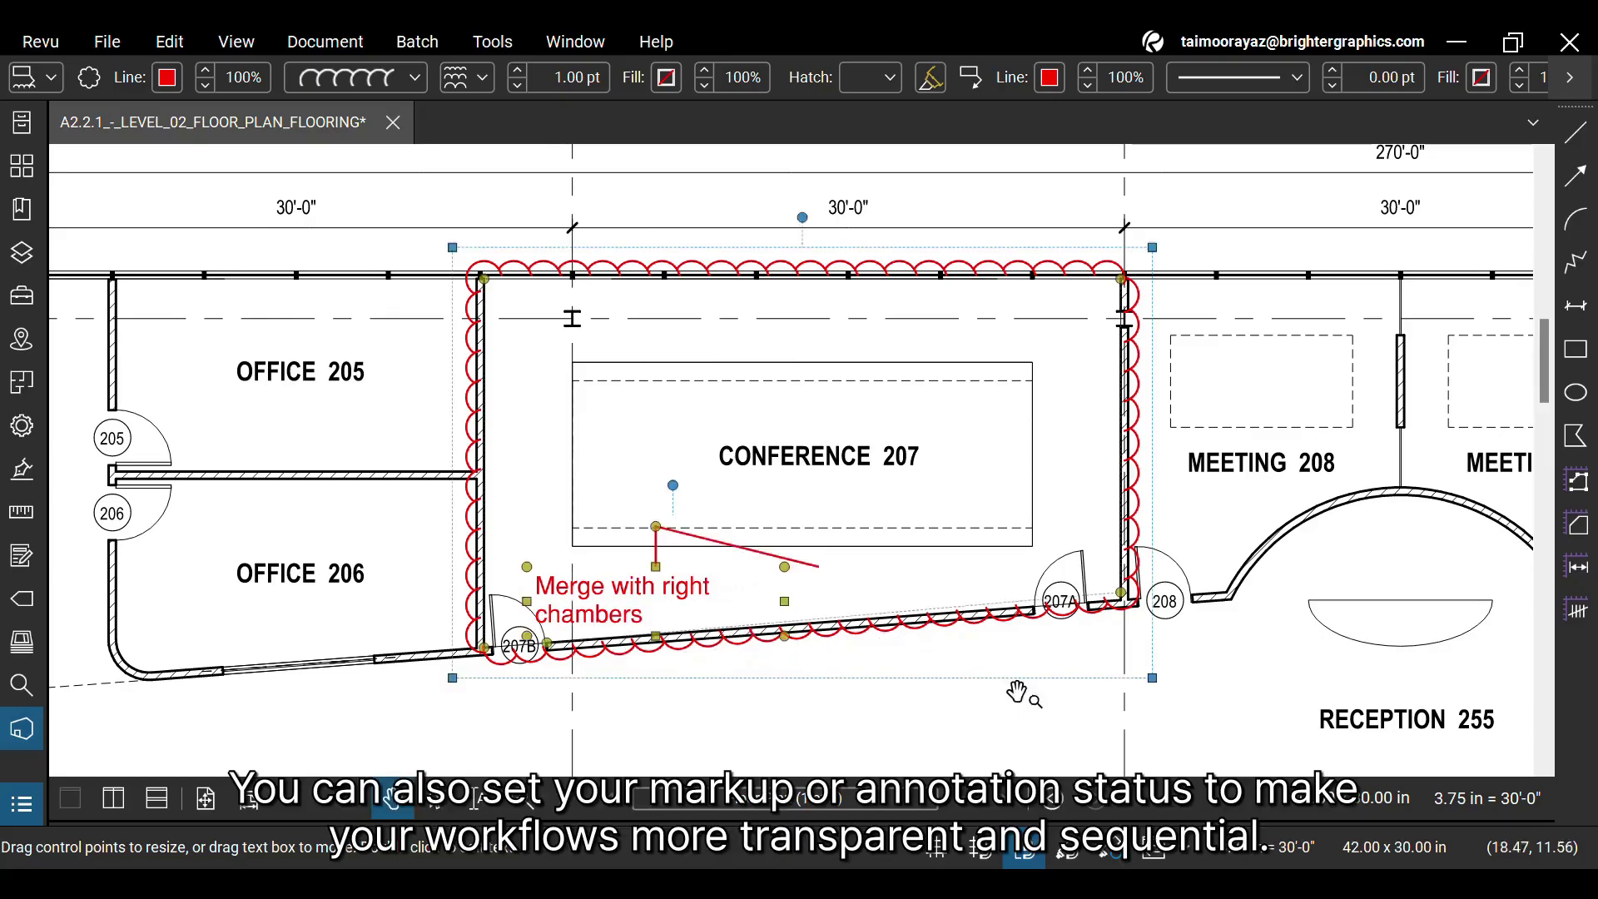
Set the Conference 207 cloud's status to Issues > Pending and show the Markups List.
right_click(1137, 434)
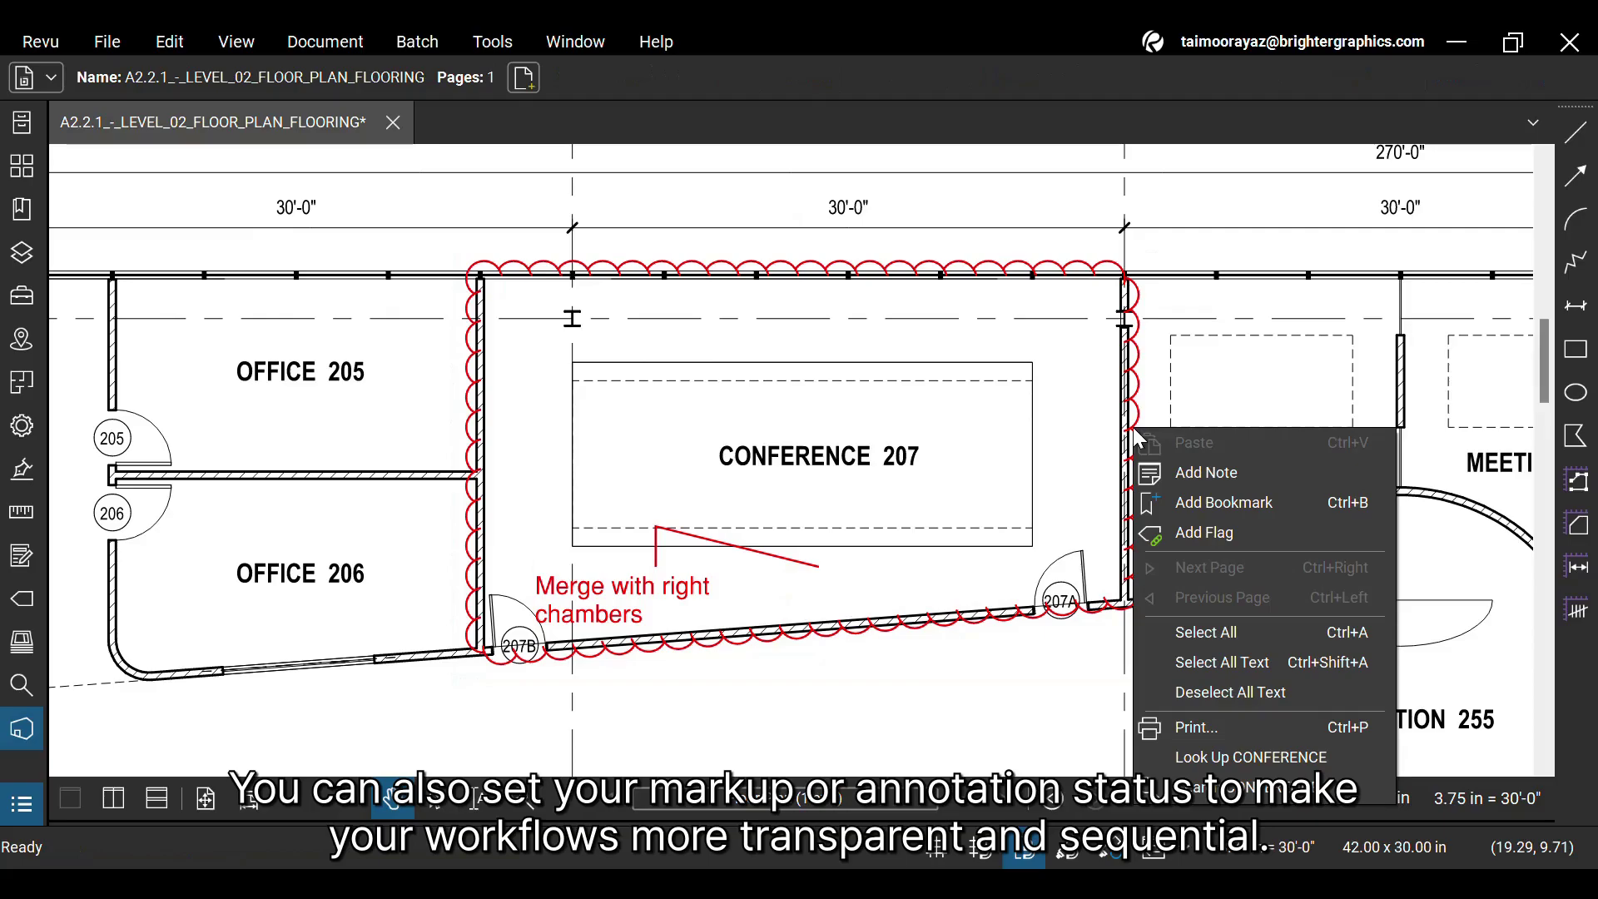
key(Escape)
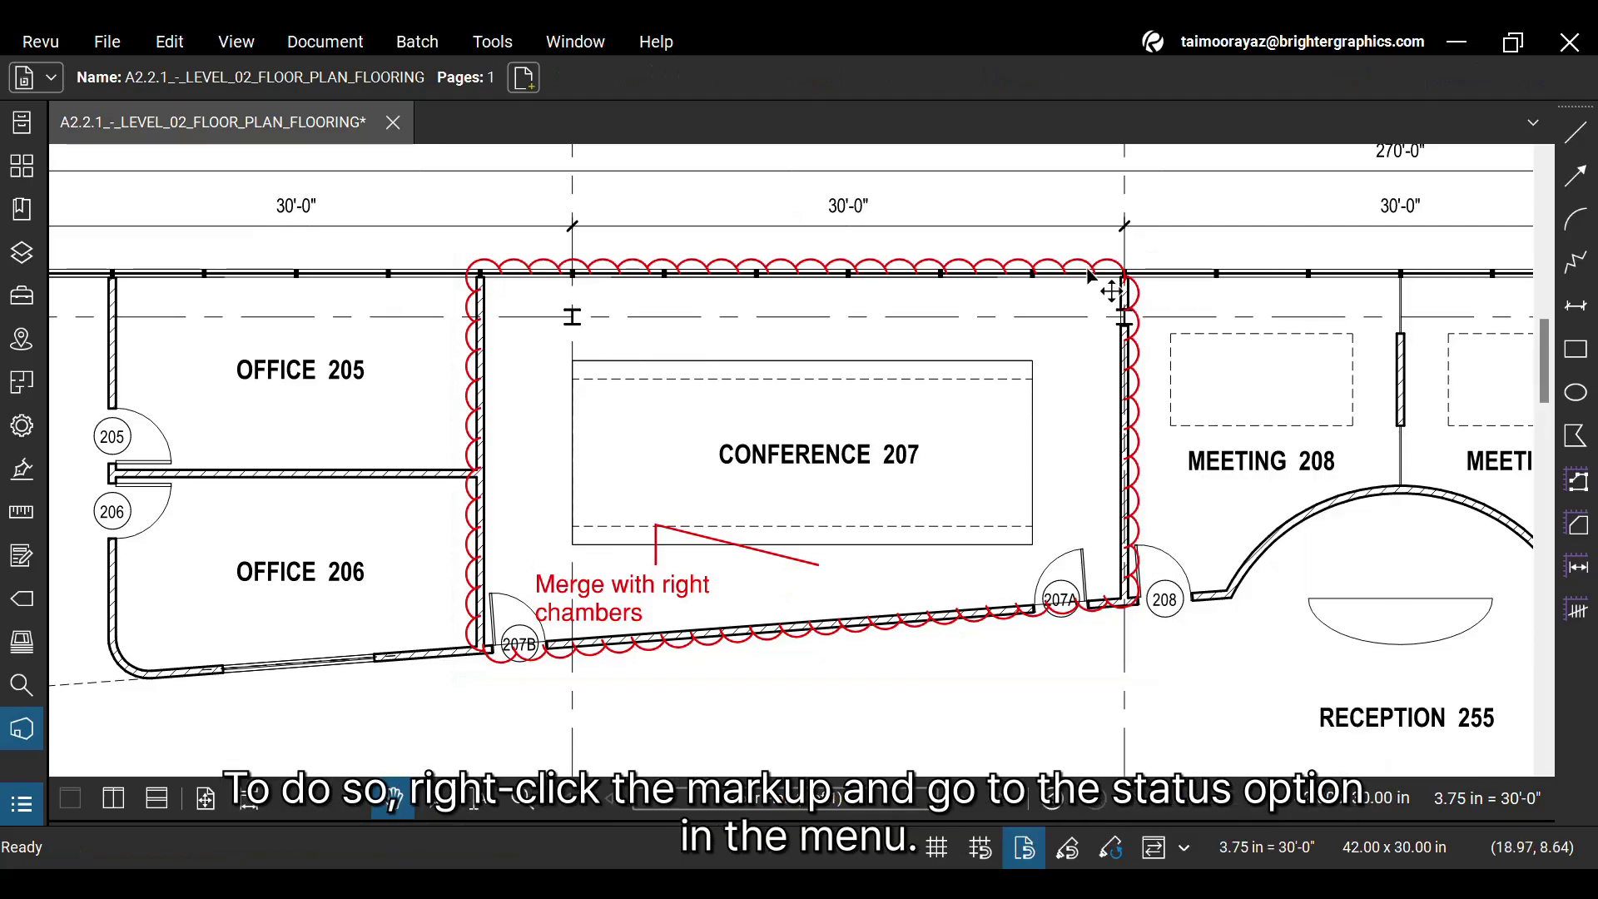
click(1089, 275)
right_click(1089, 275)
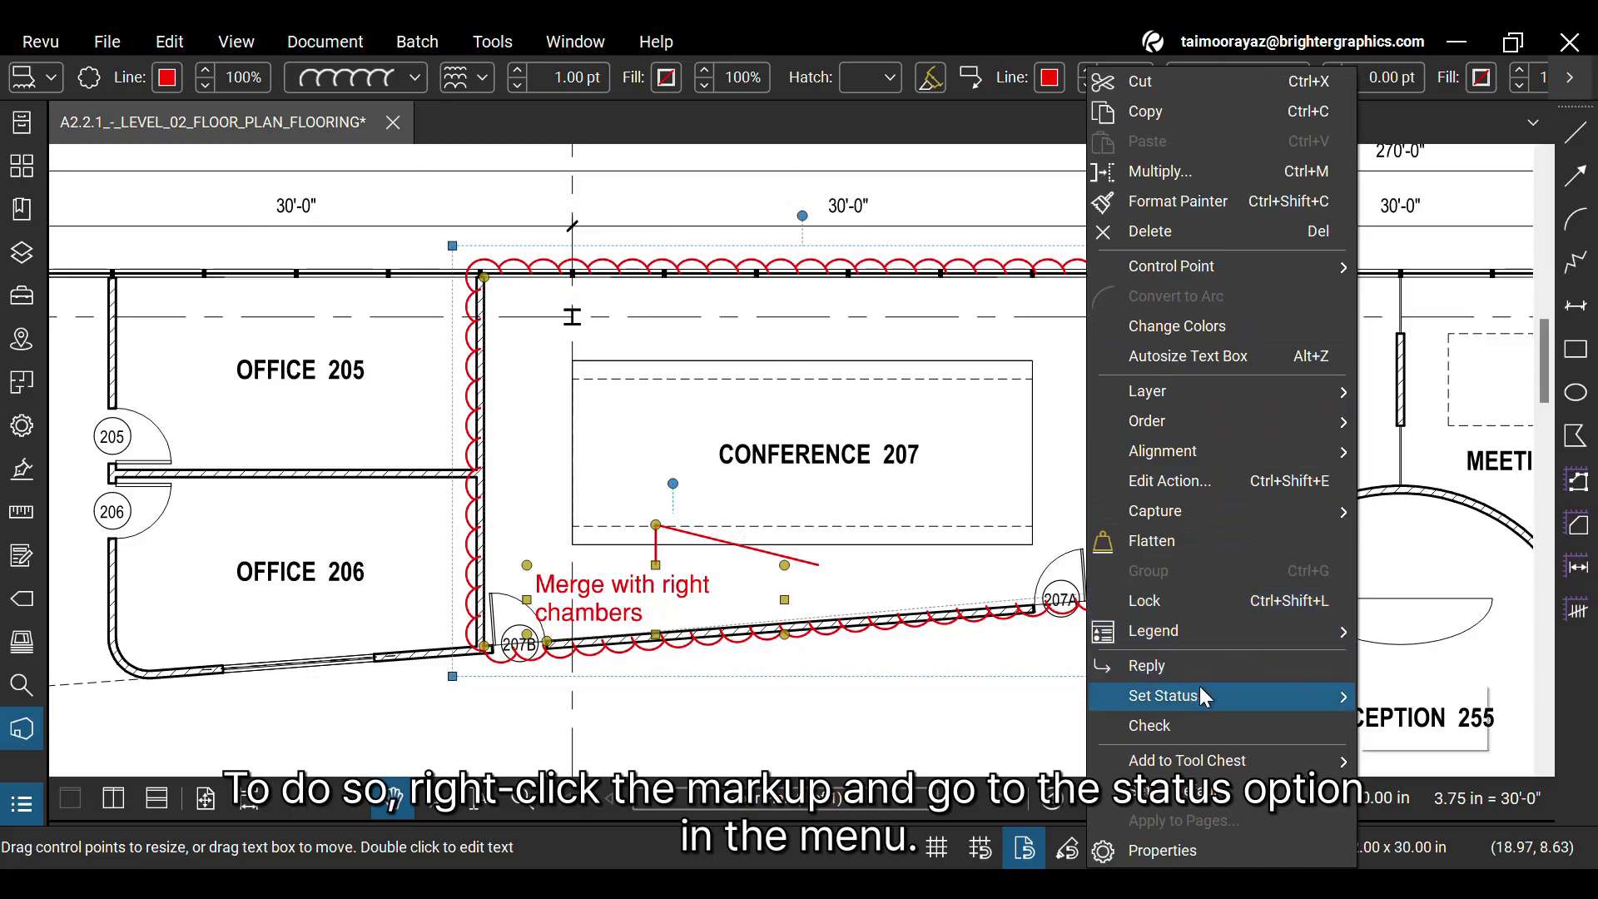
mouse_move(1257, 704)
mouse_move(1411, 696)
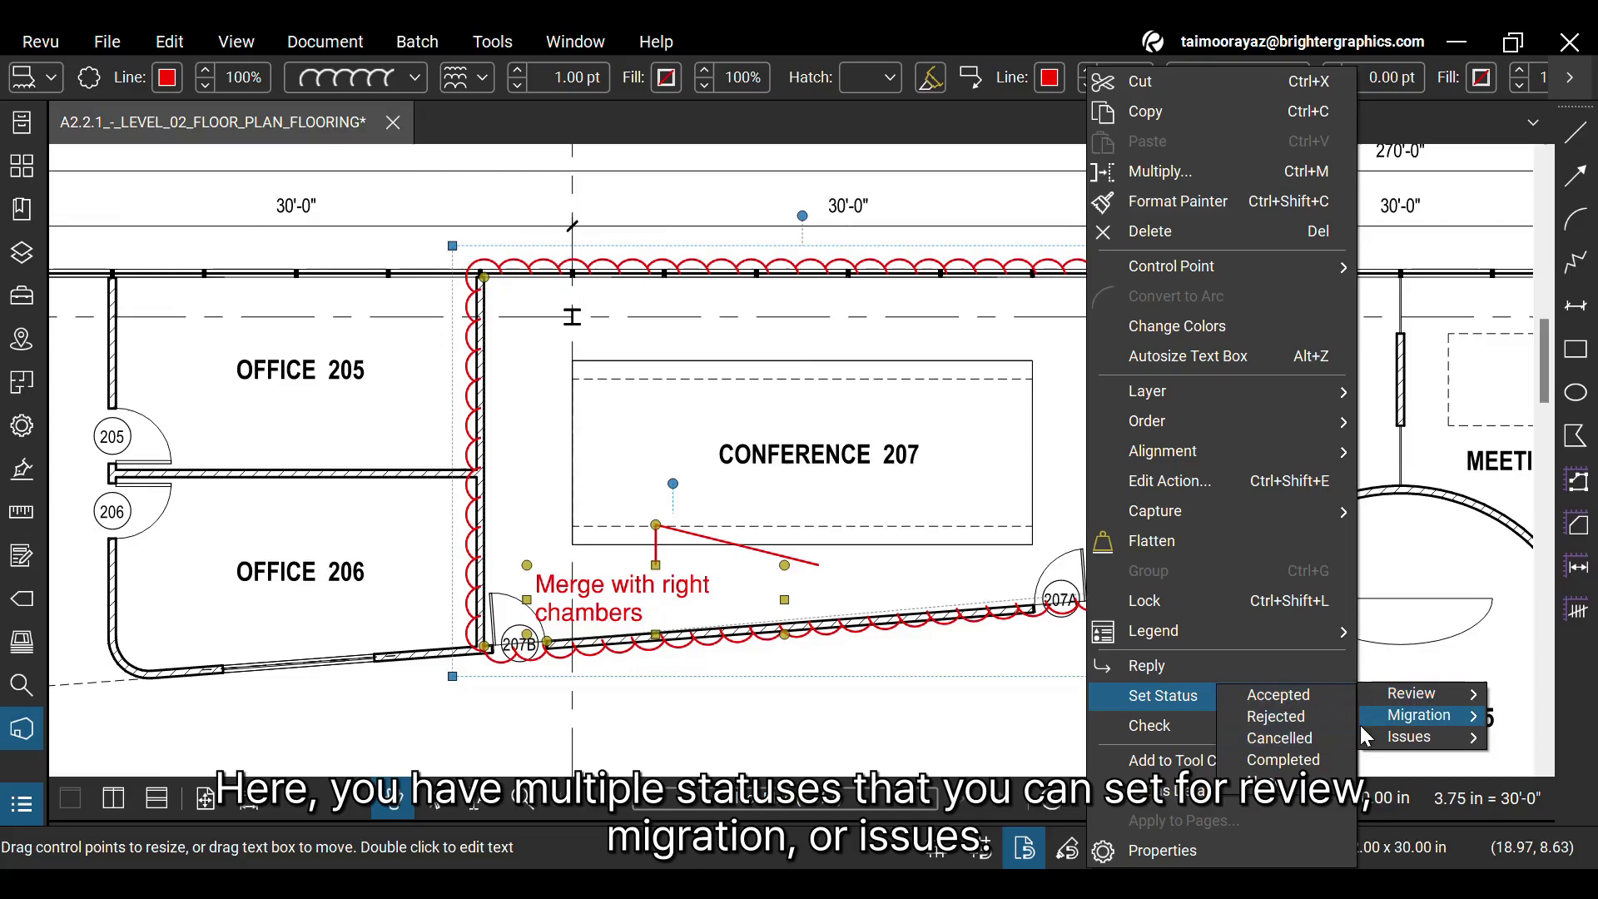
mouse_move(1376, 721)
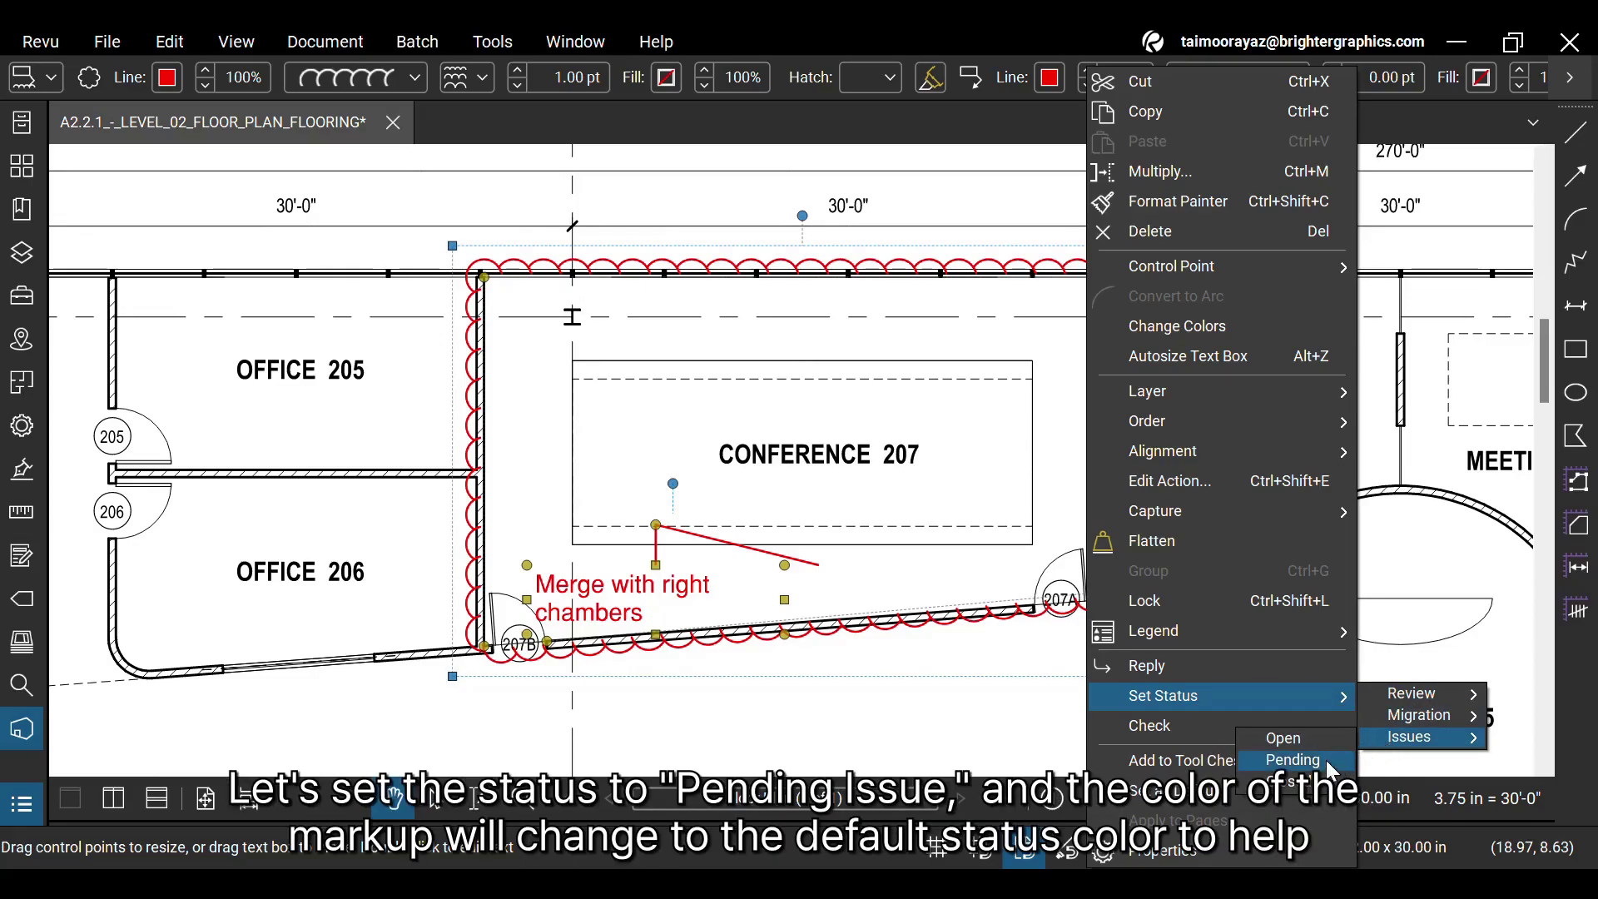
click(1293, 761)
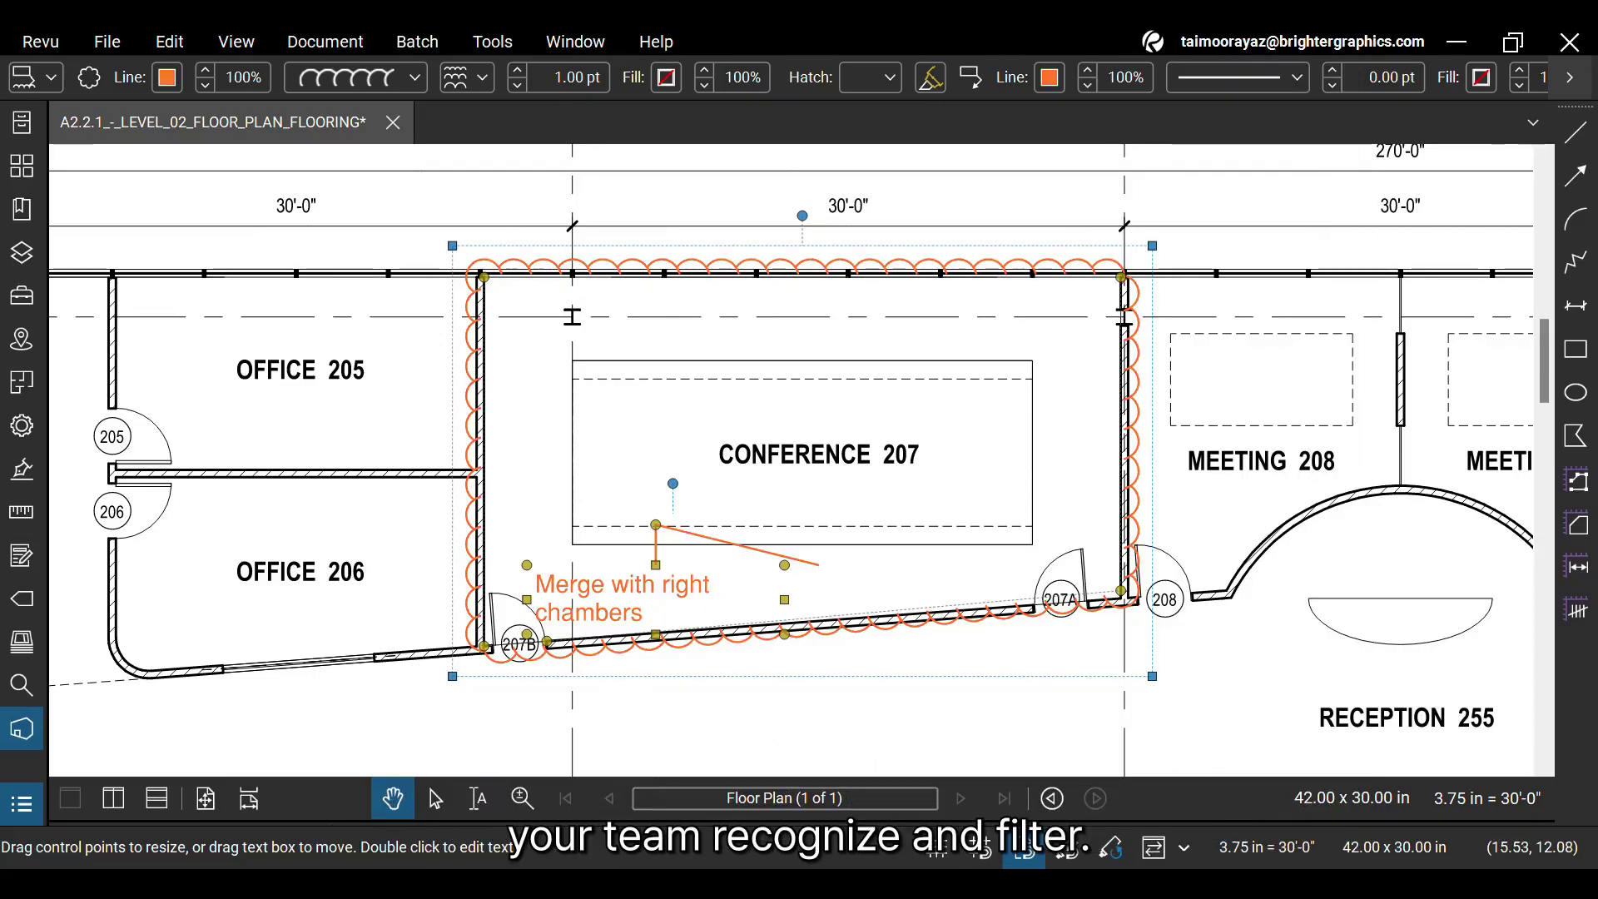
click(20, 804)
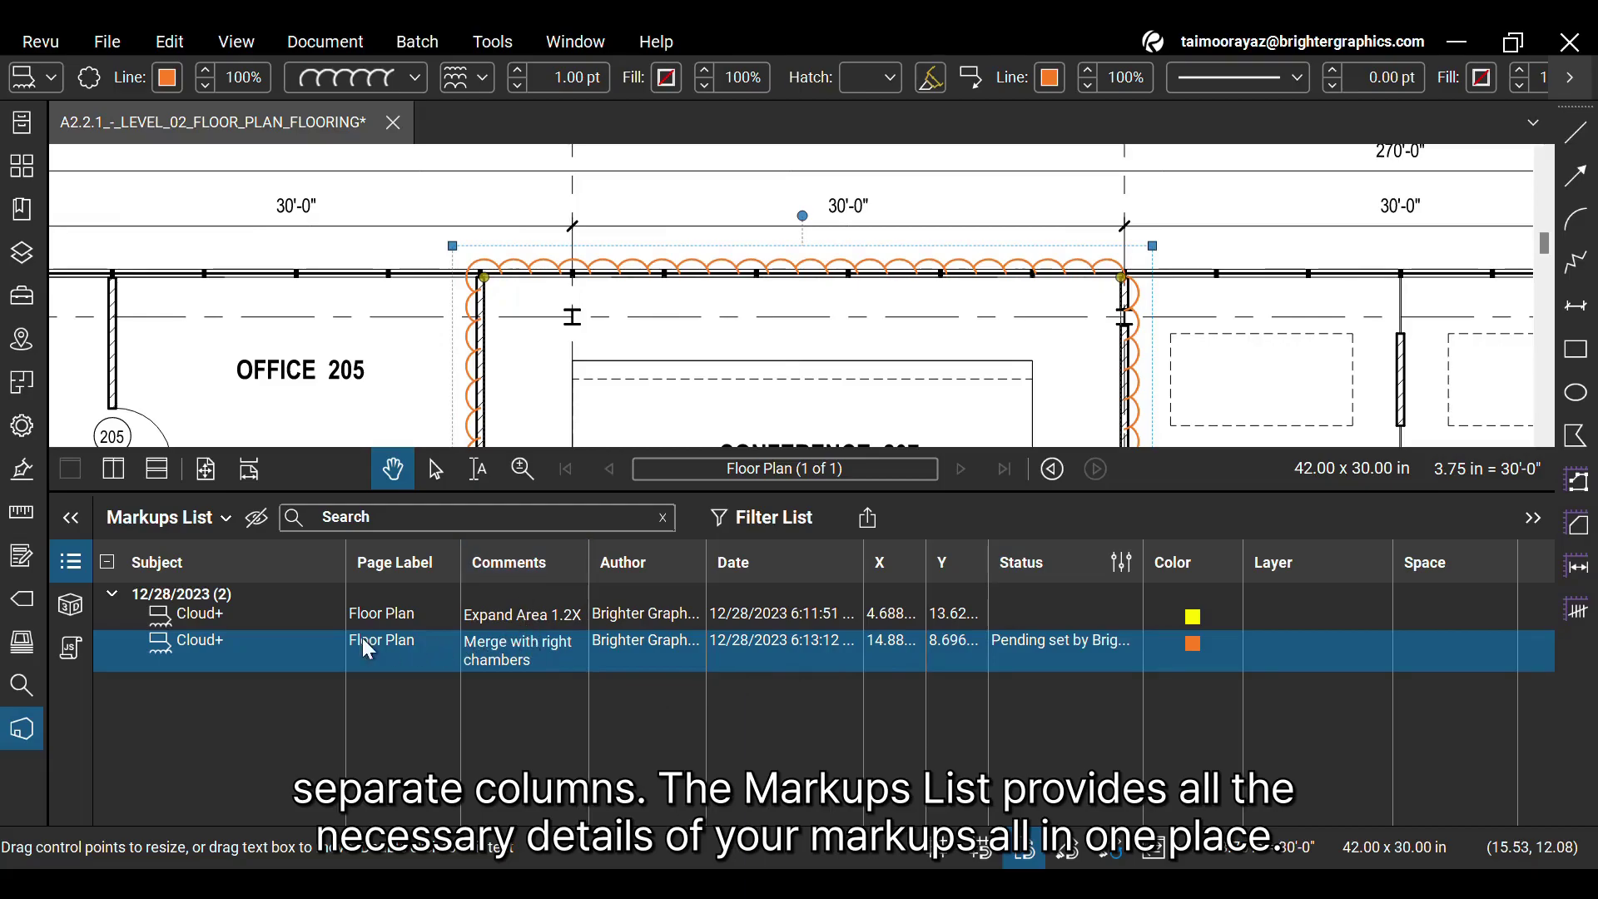
Open the Markups List title dropdown to show its column, import/export and capture options.
click(151, 521)
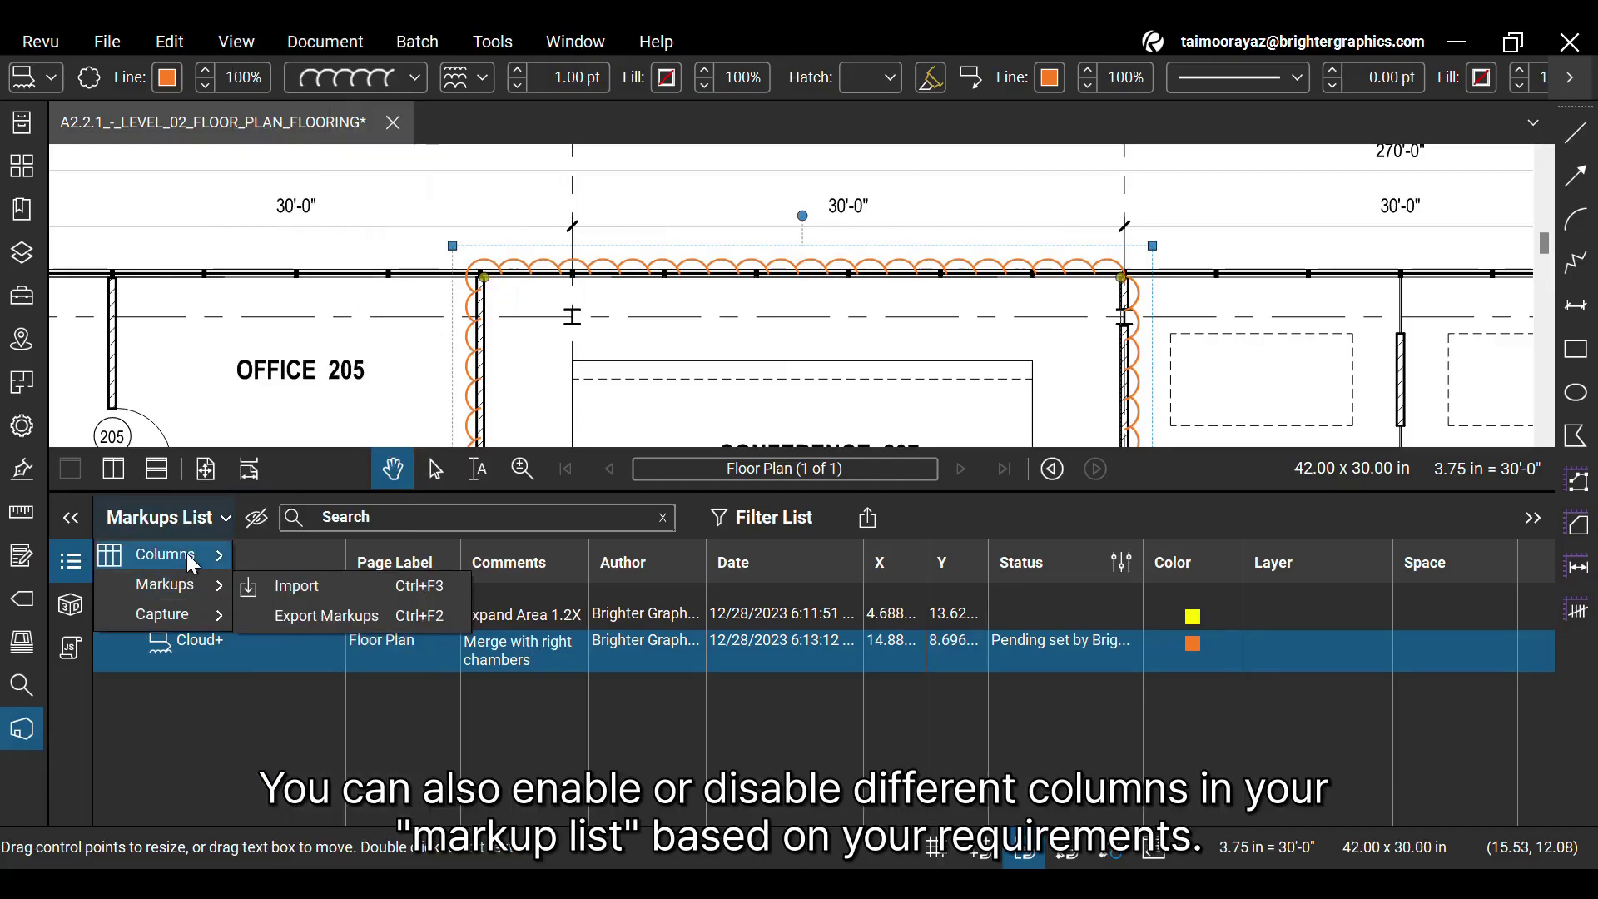
mouse_move(188, 556)
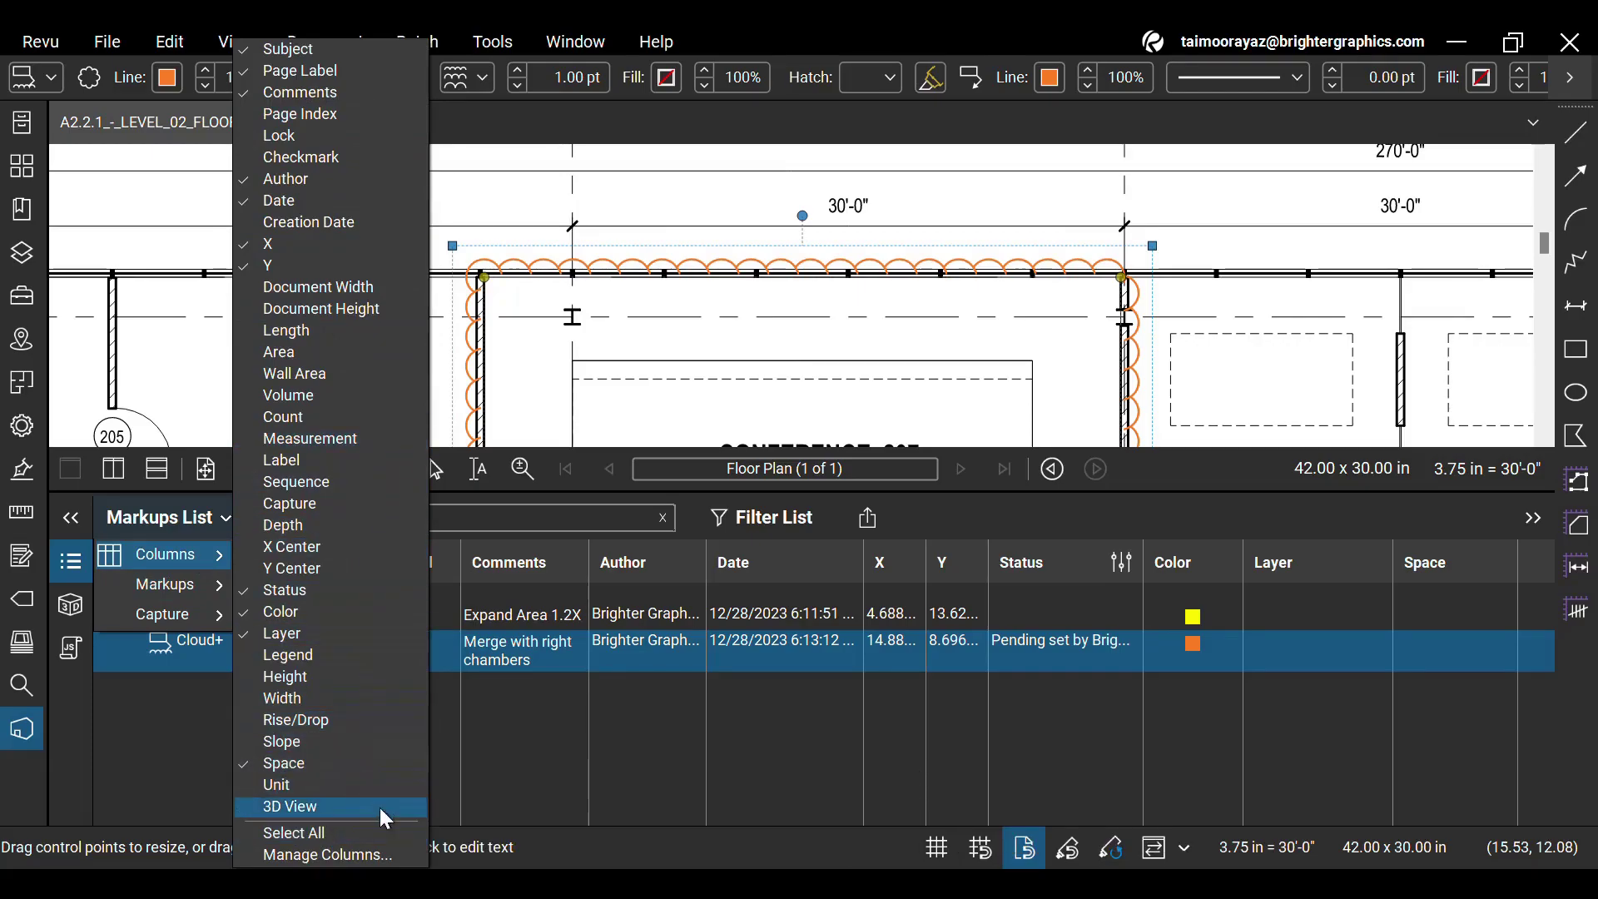
click(388, 855)
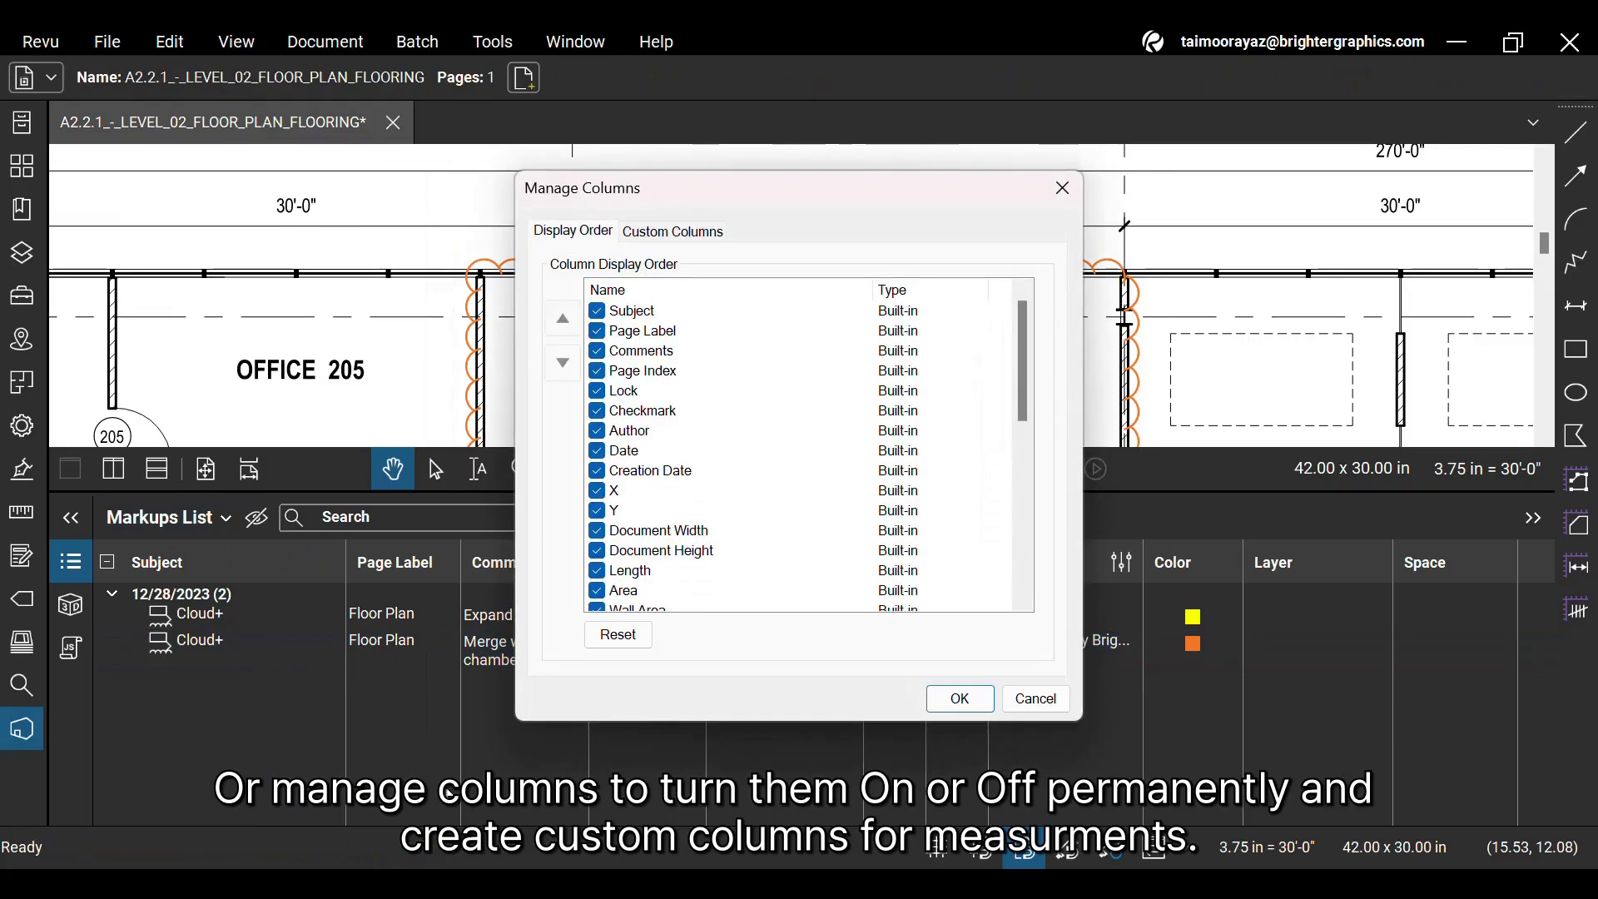
scroll(740, 498, down, 8)
scroll(745, 498, up, 8)
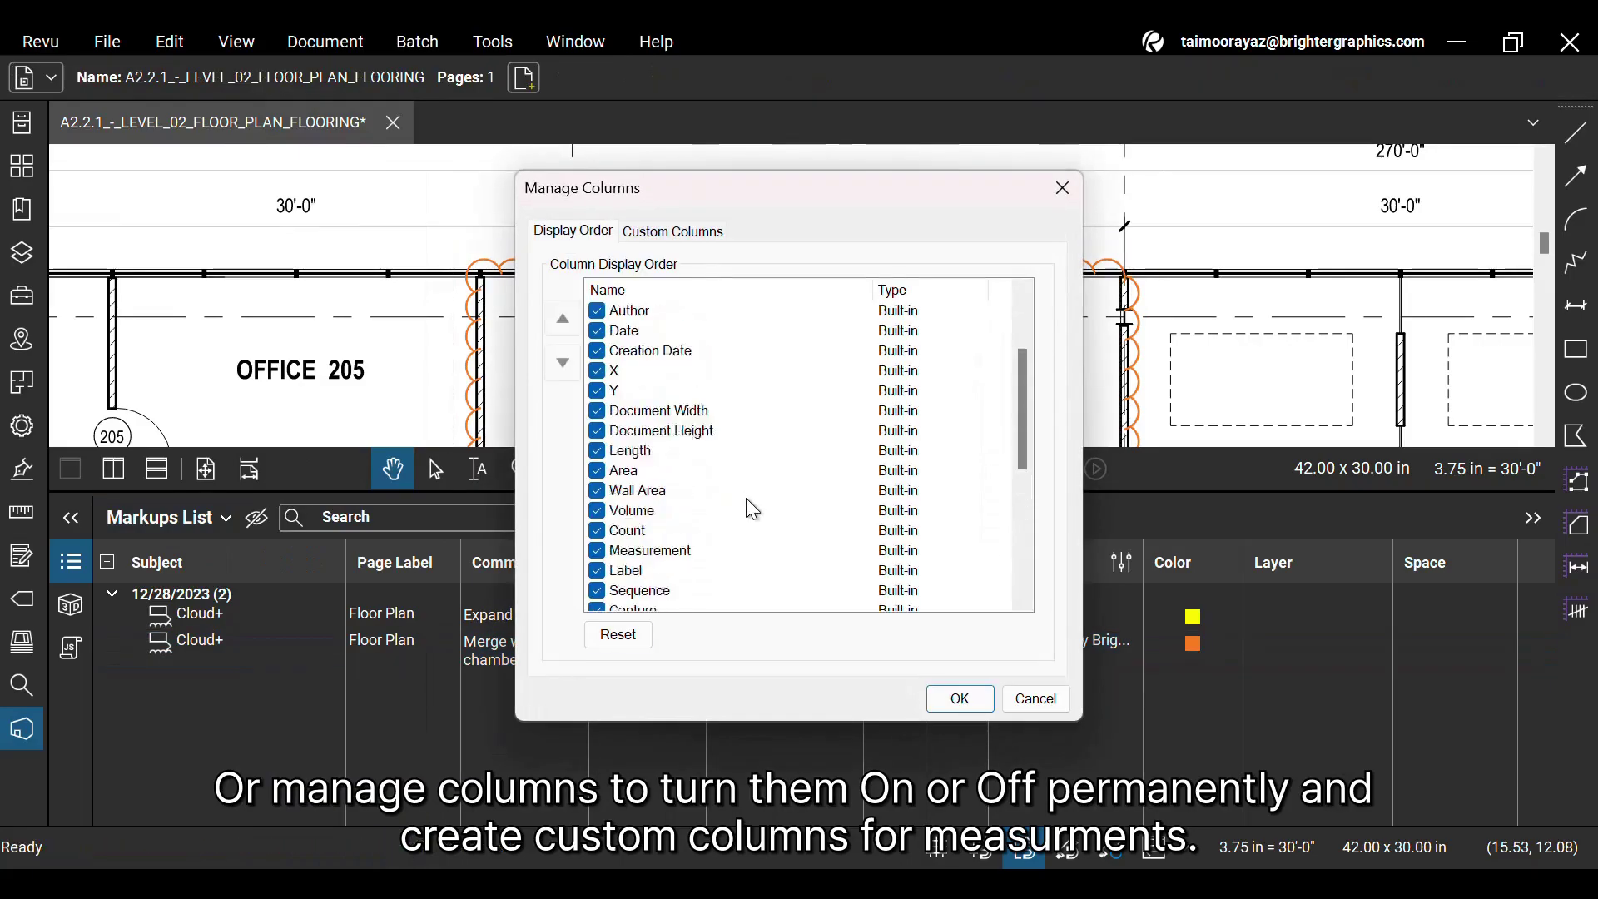
click(1032, 704)
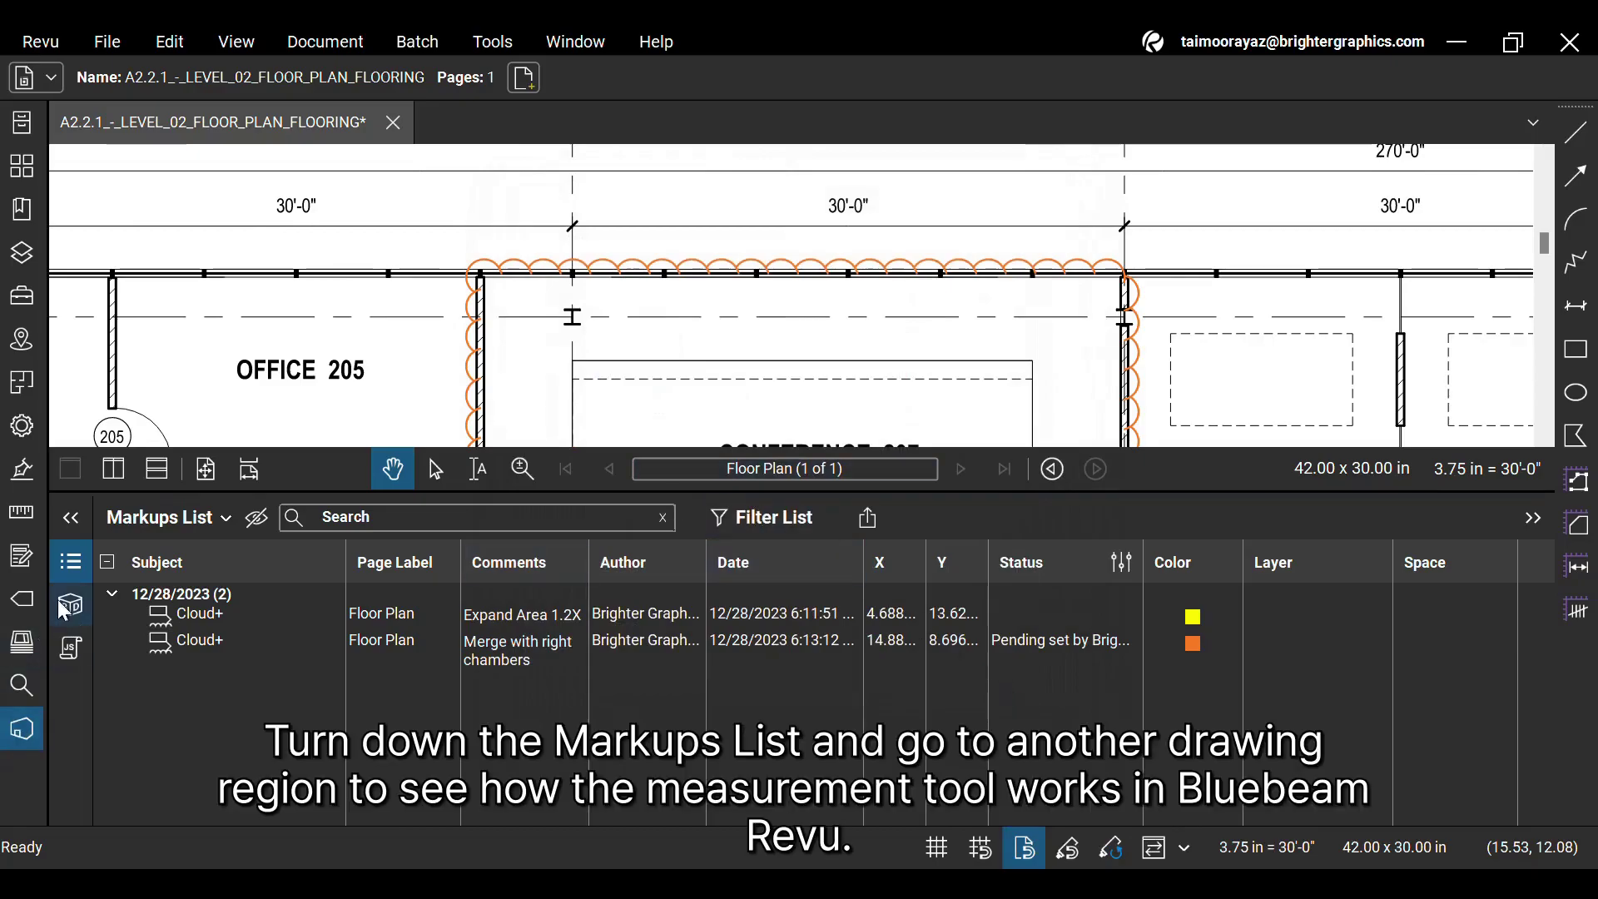
Collapse the Markups List, bring Meetings 214–217 into view, and show the Measurements panel.
click(69, 566)
scroll(775, 524, down, 6)
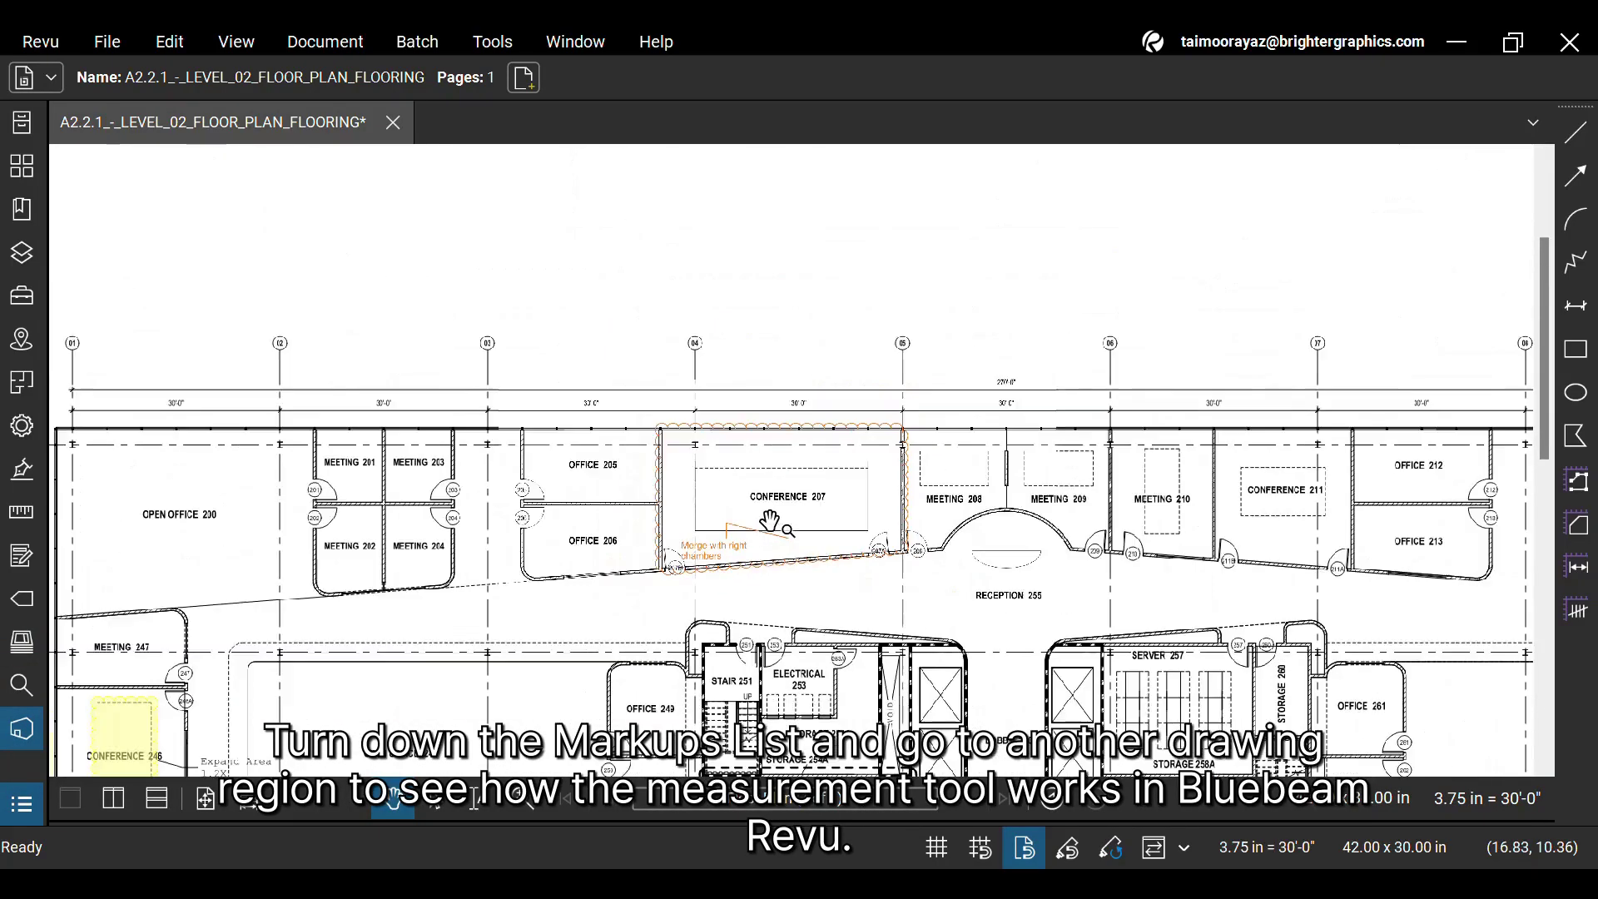
drag(1074, 530, 573, 427)
scroll(730, 427, up, 5)
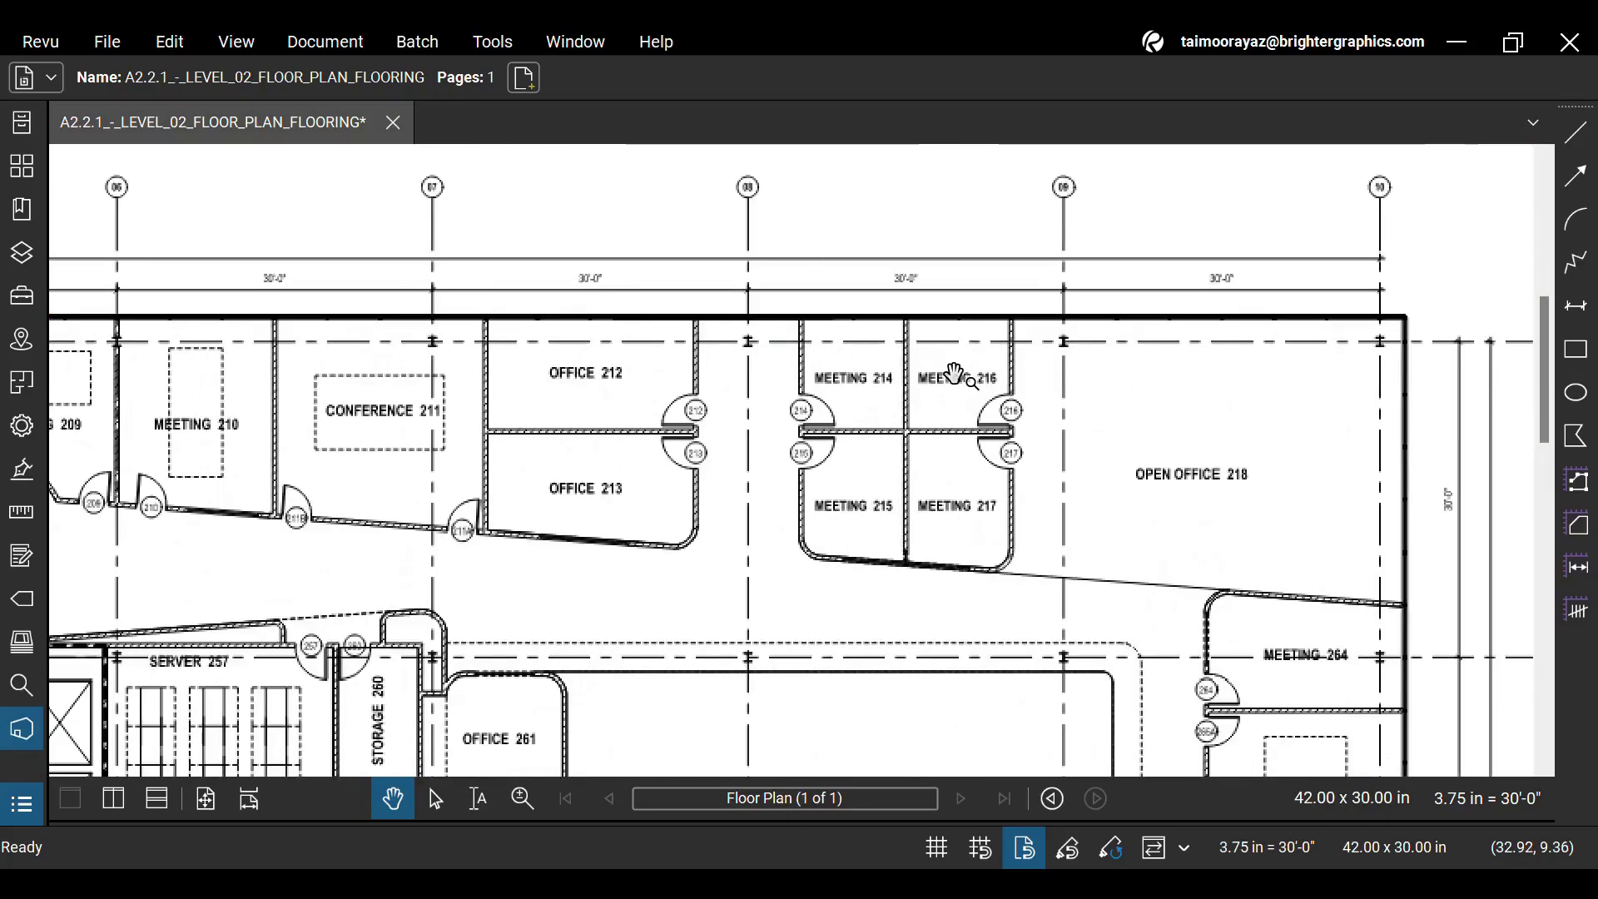
scroll(668, 332, up, 1)
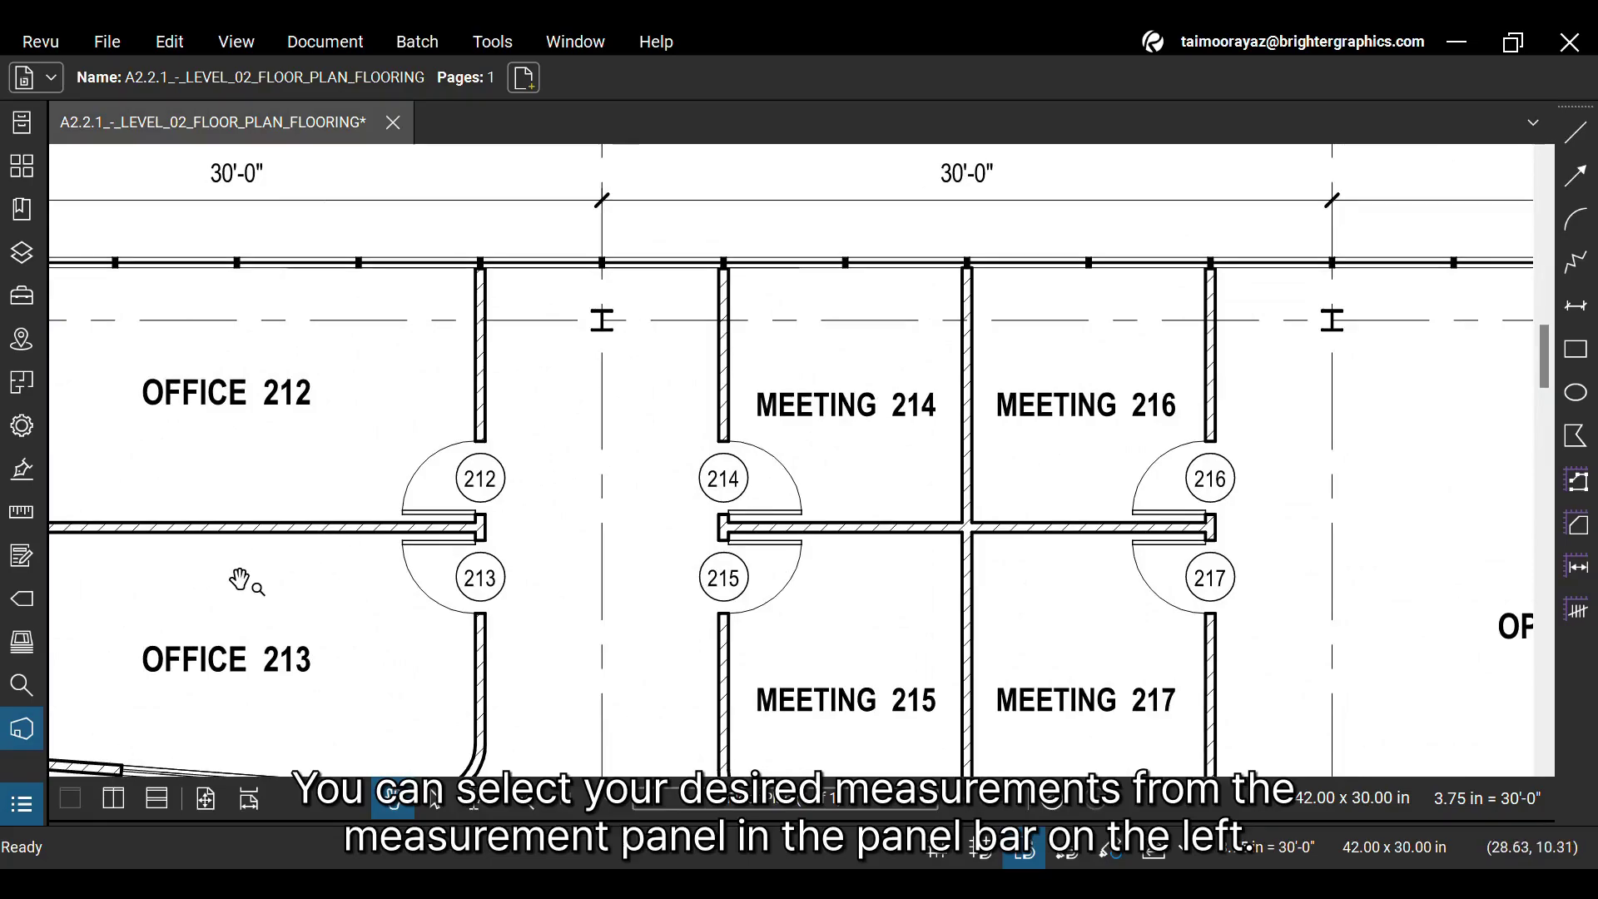
click(28, 514)
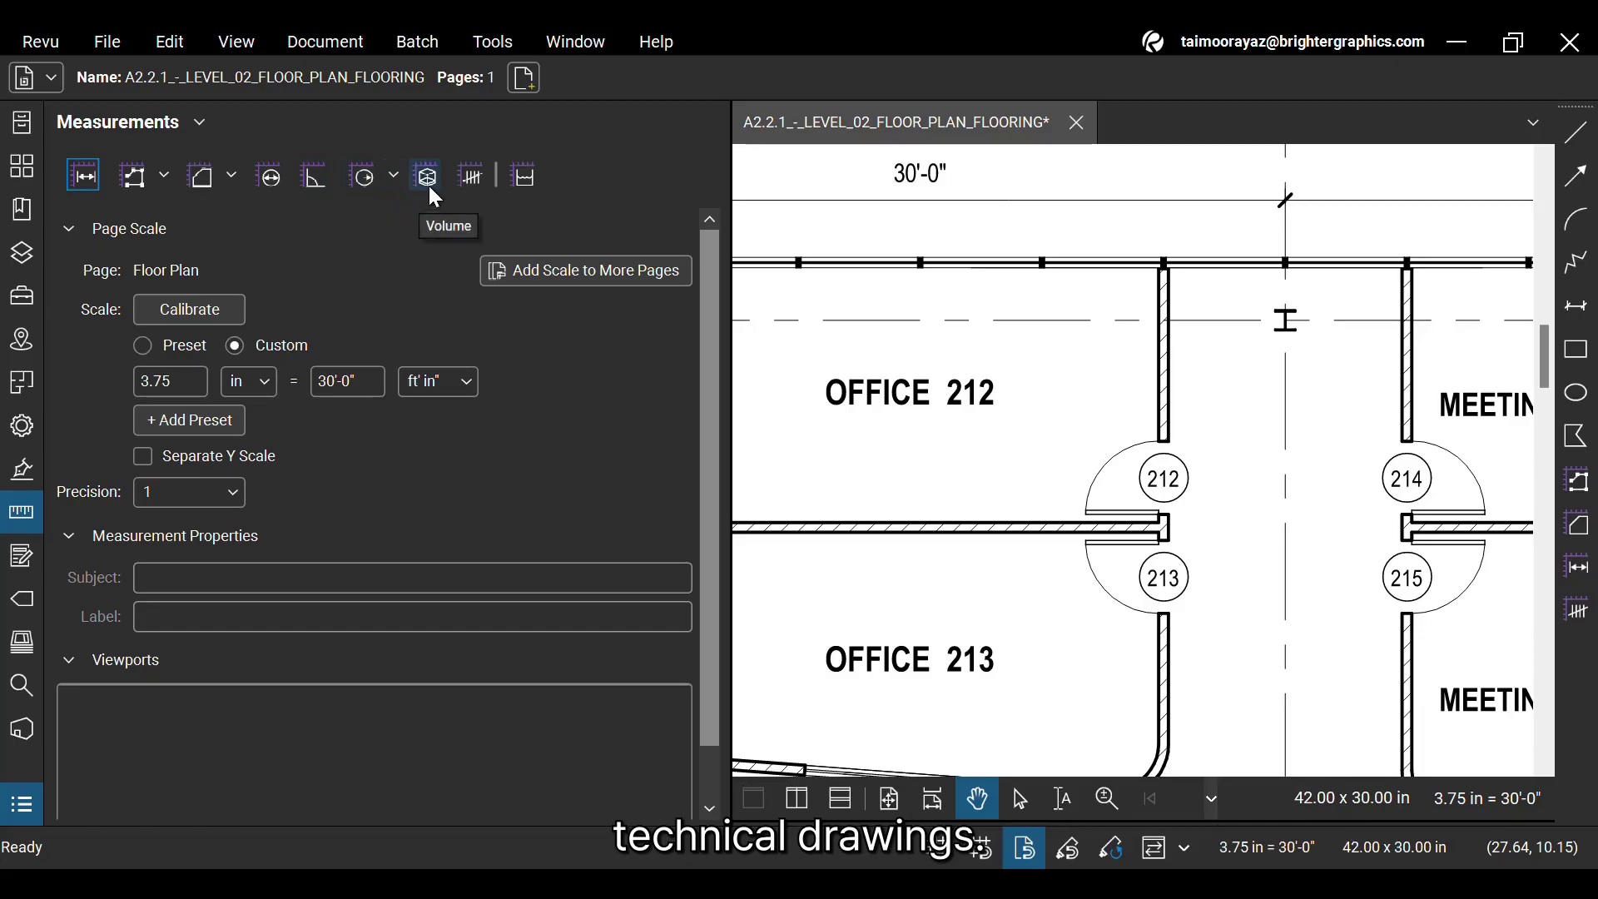
Activate the Area measurement tool and collapse the Measurements panel to widen the drawing.
click(203, 187)
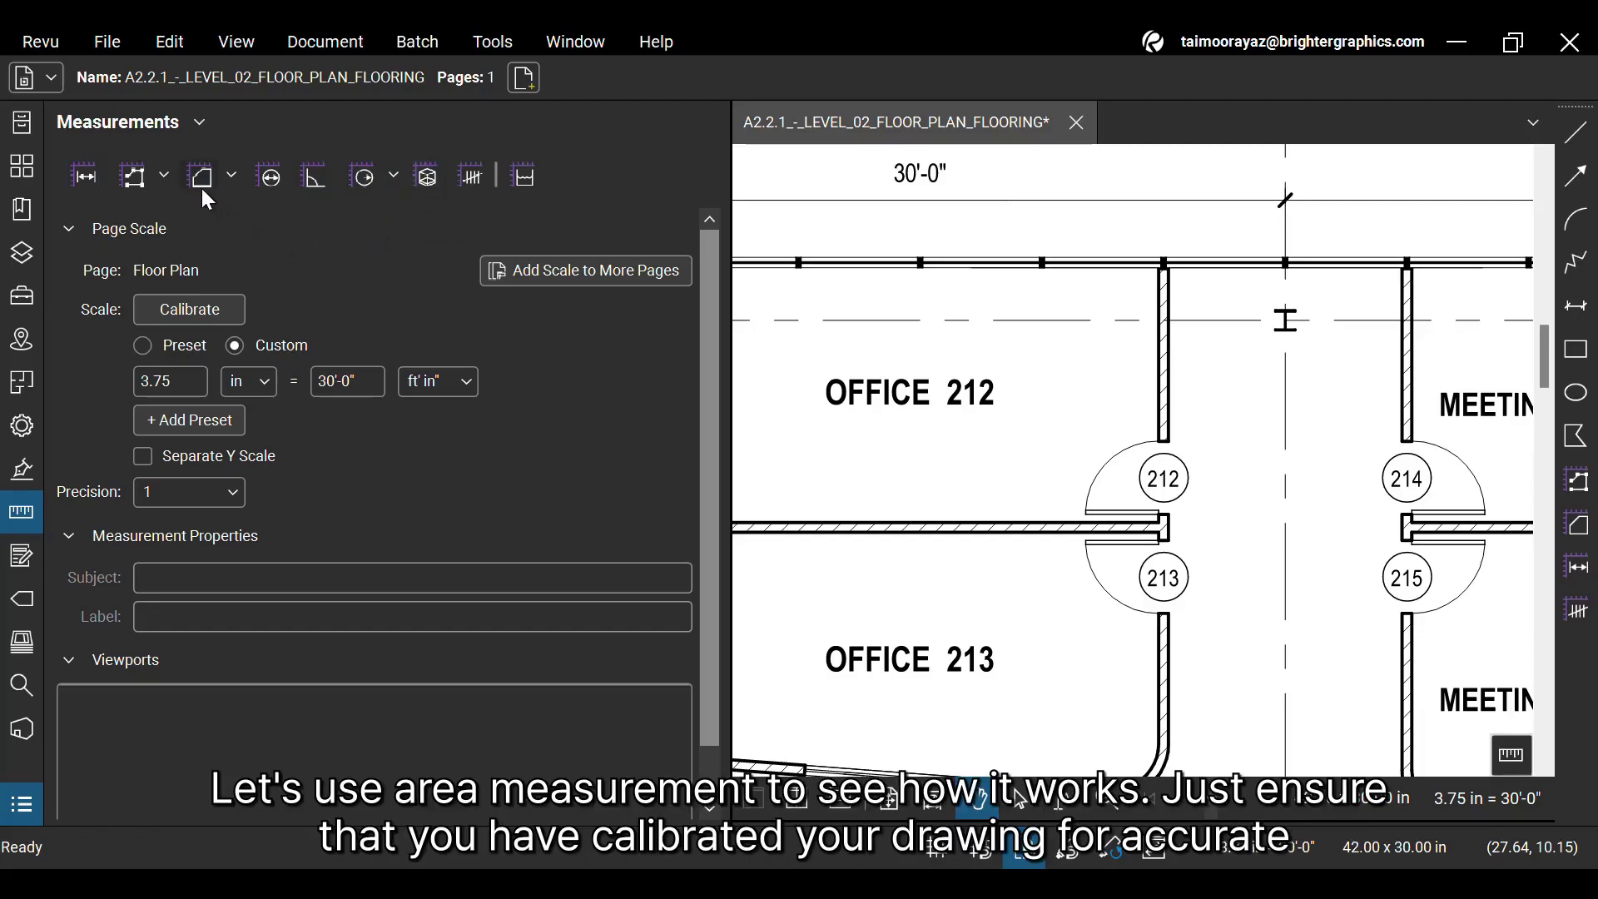
click(31, 512)
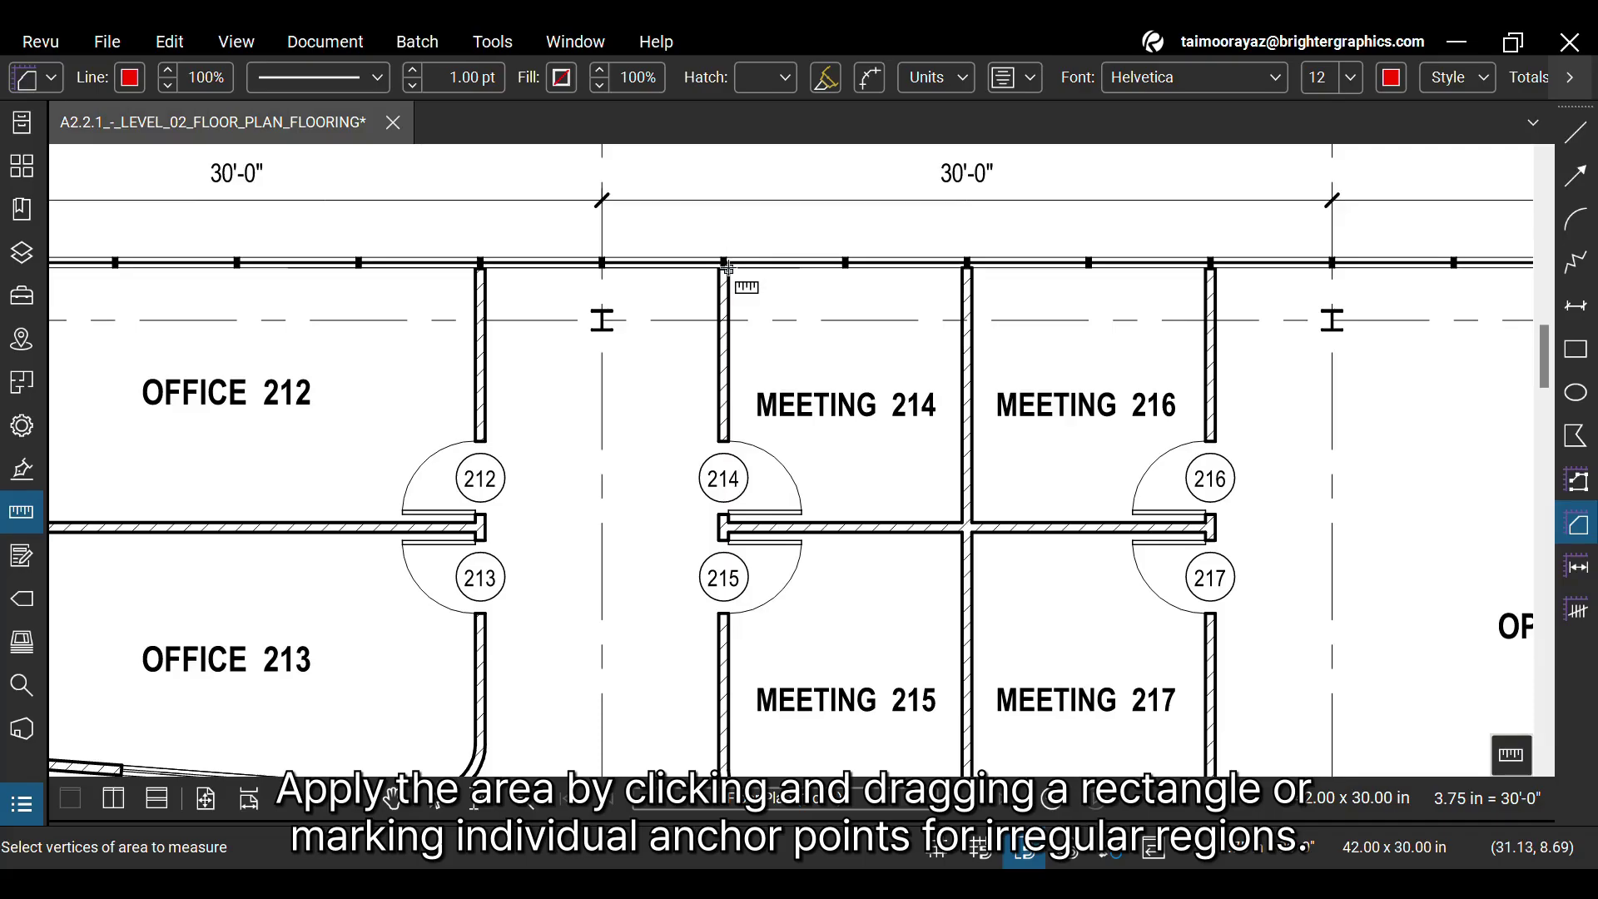
Measure Meeting 214 corner to corner and move its 100 sf label above the room name.
drag(728, 268, 963, 523)
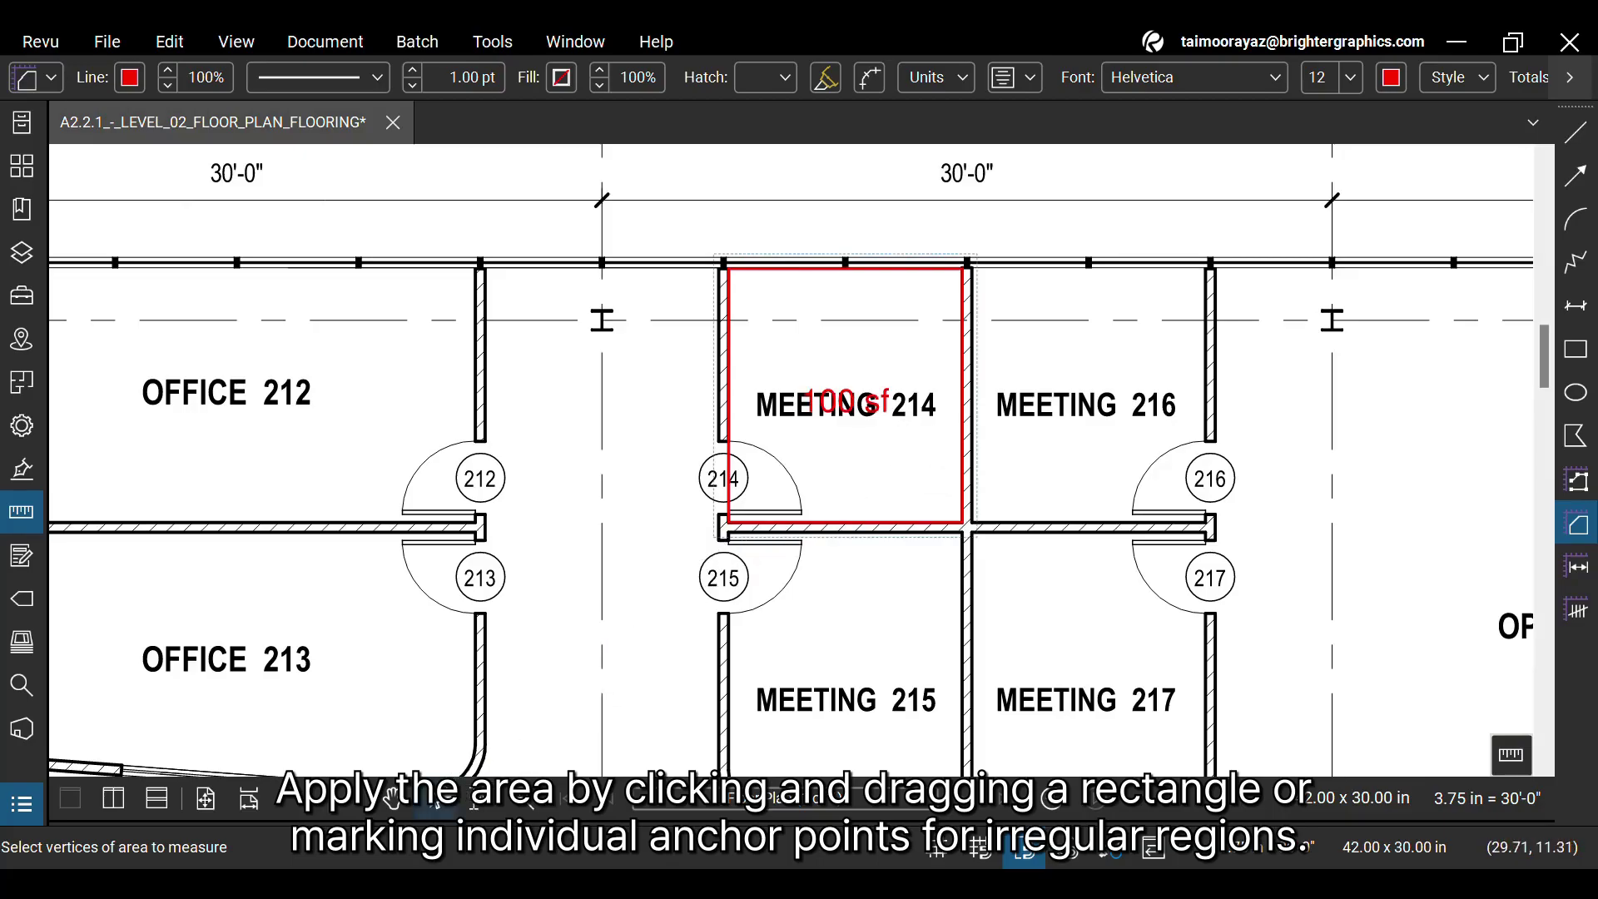
click(435, 798)
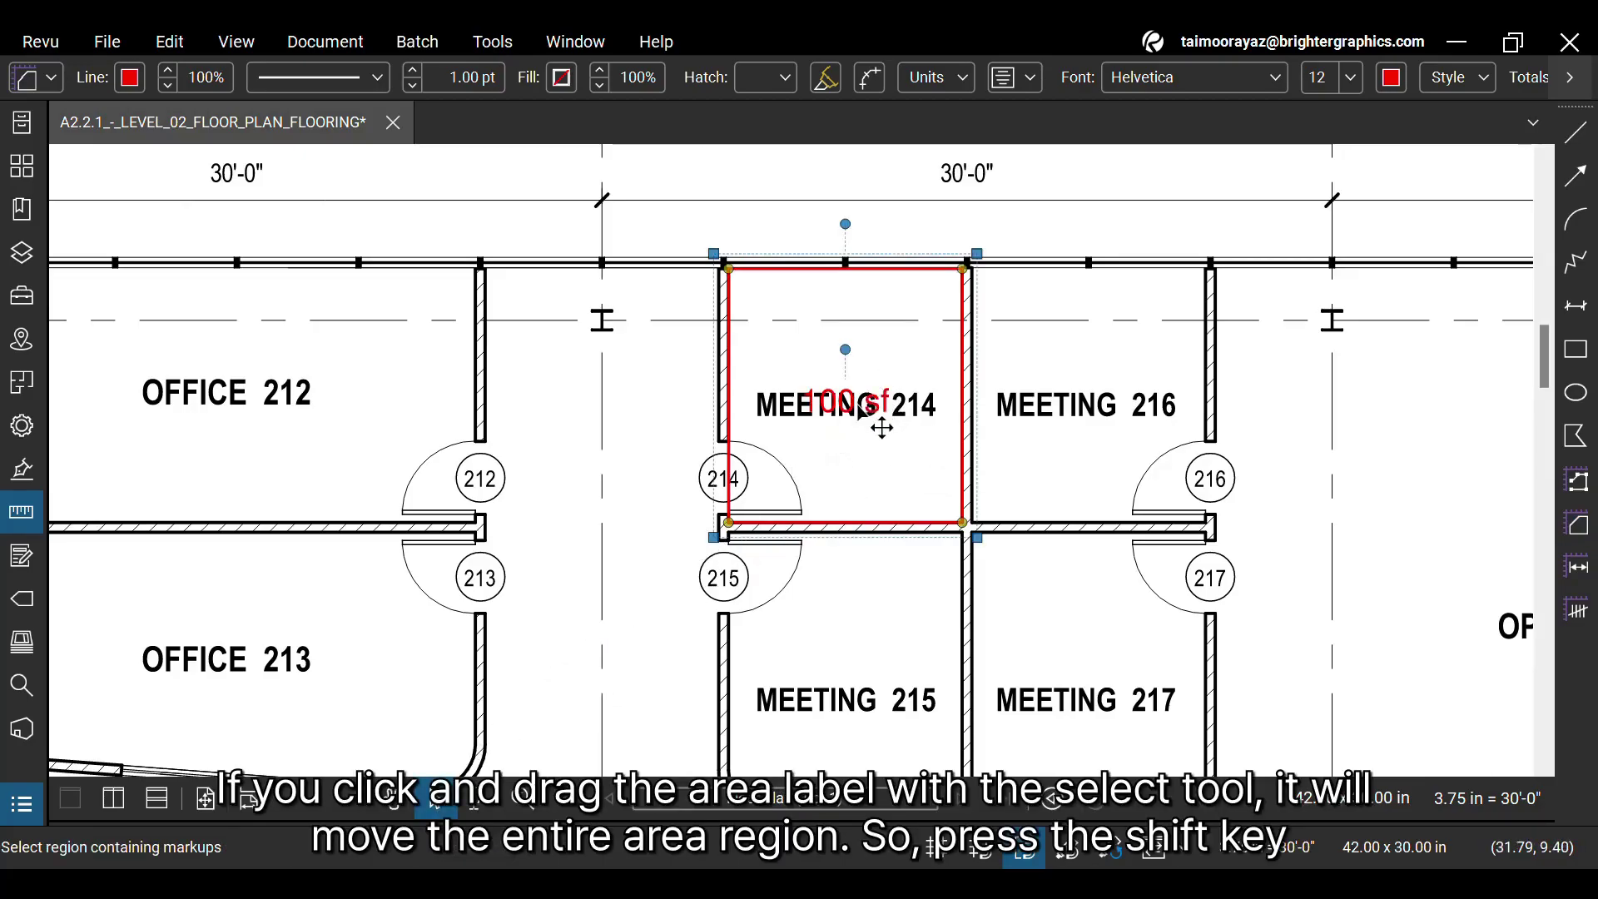
drag(865, 408, 897, 364)
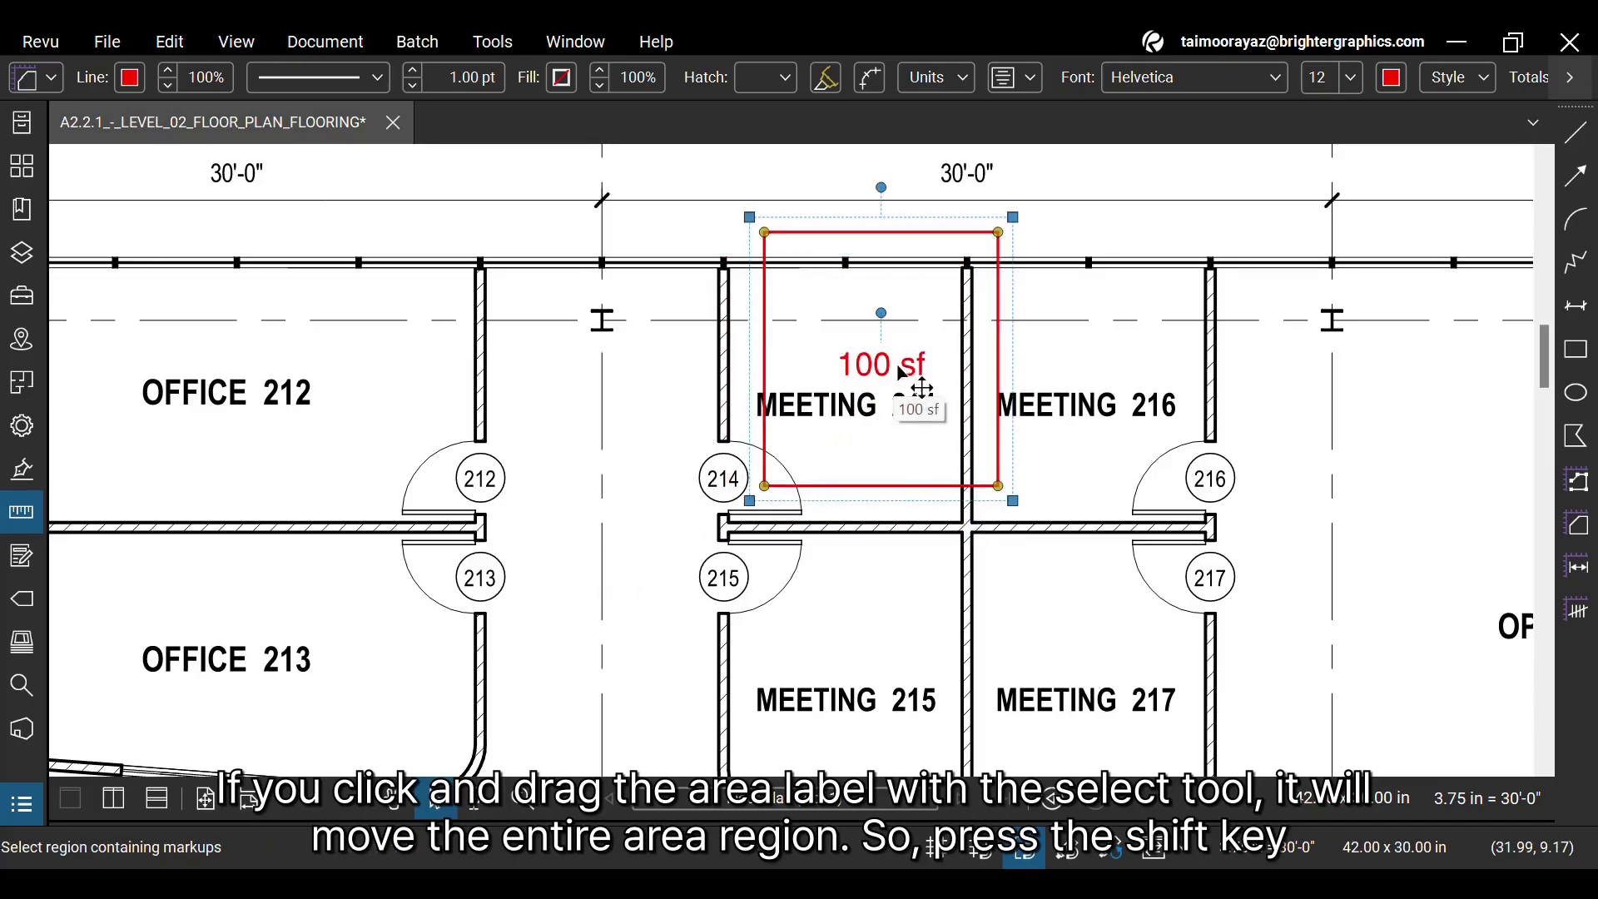
key(ctrl+z)
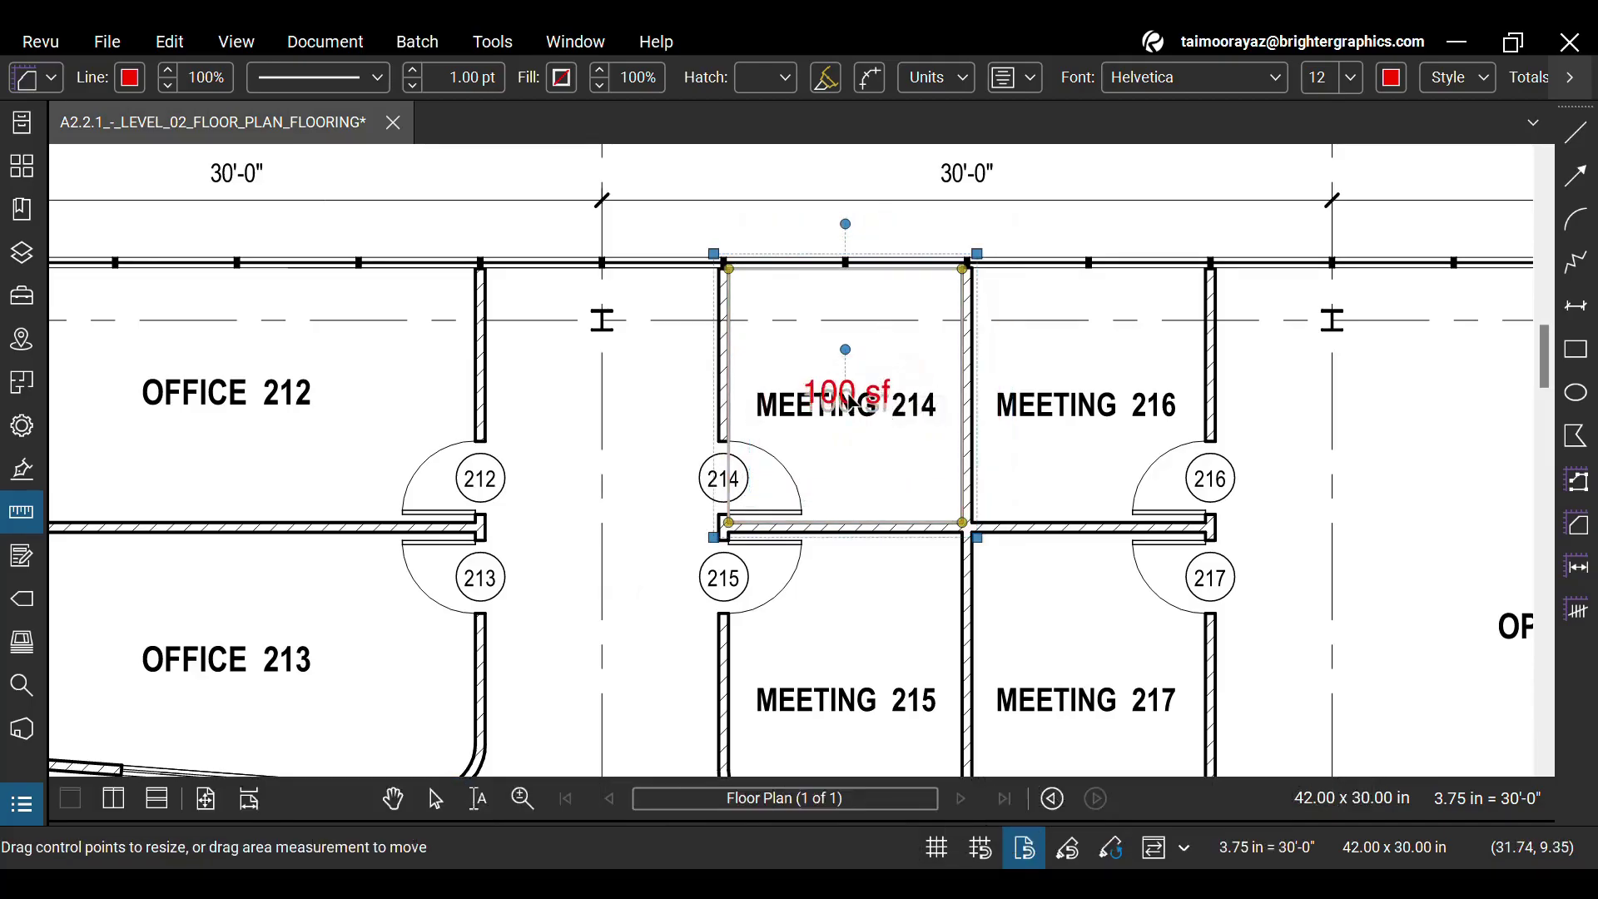
drag(850, 403, 851, 366)
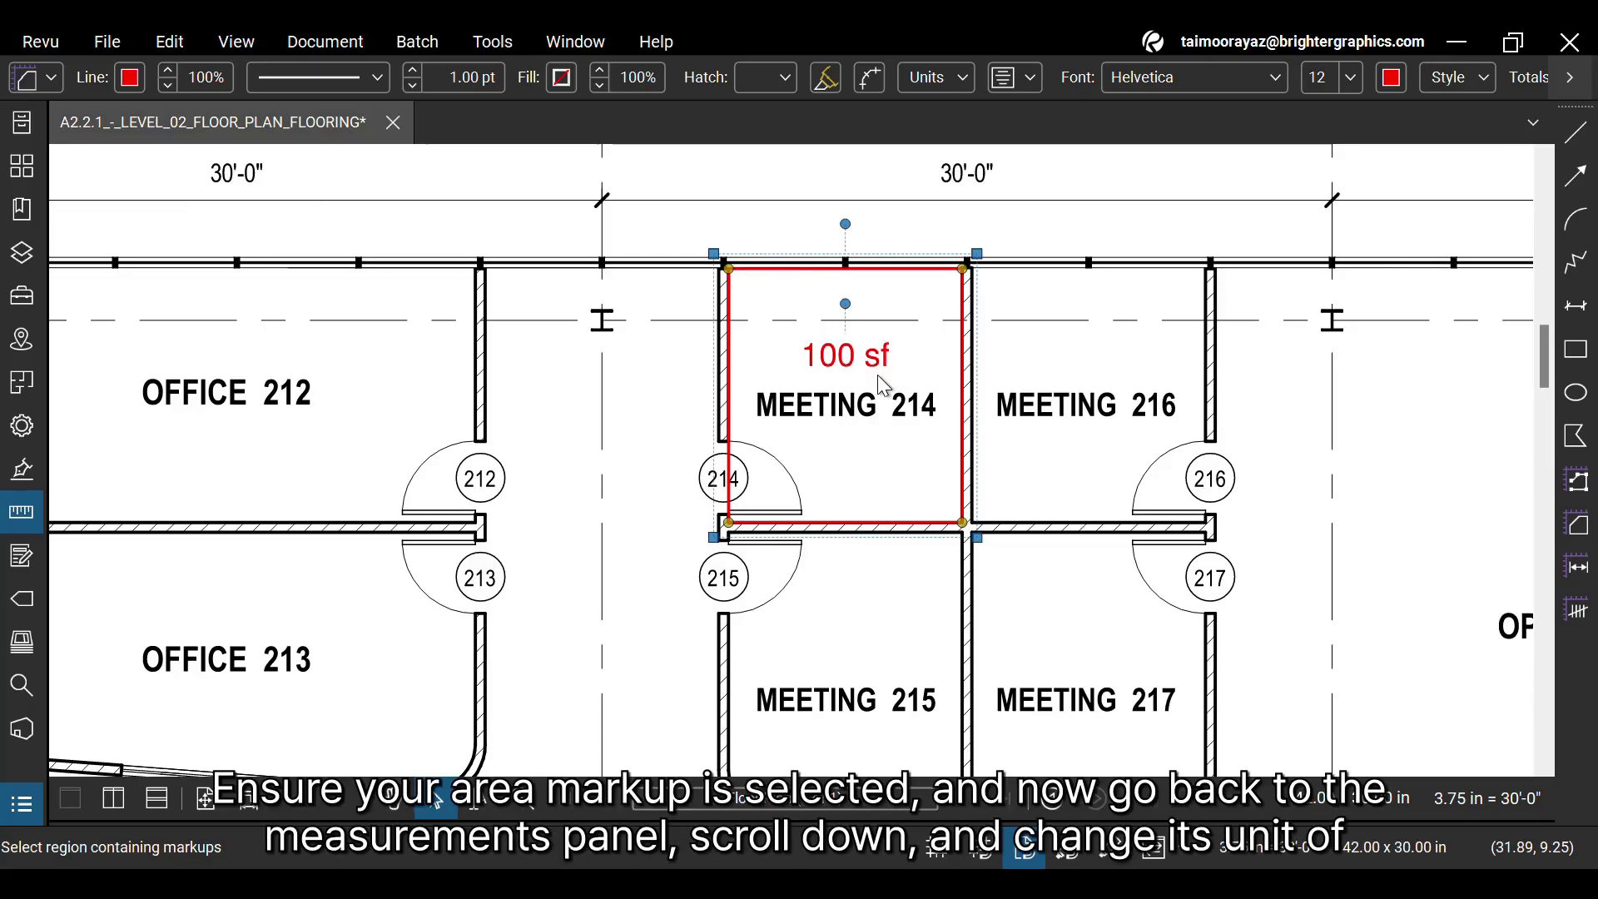
Switch the Area unit from sf to sq m so Meeting 214 reads 9 sq m.
click(22, 516)
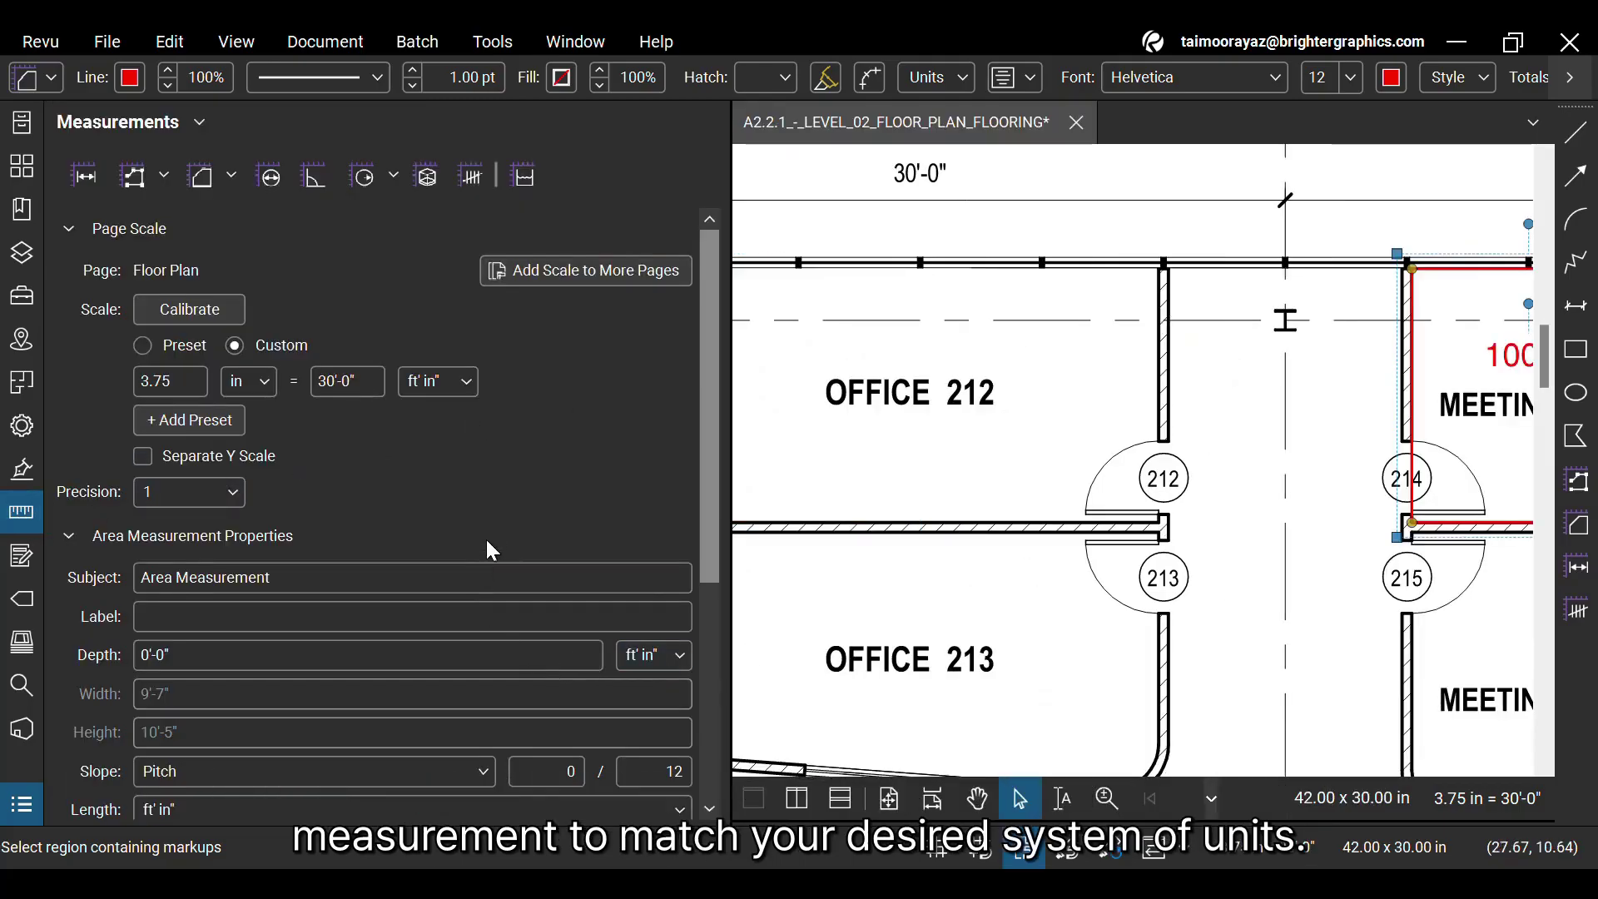
scroll(500, 532, down, 2)
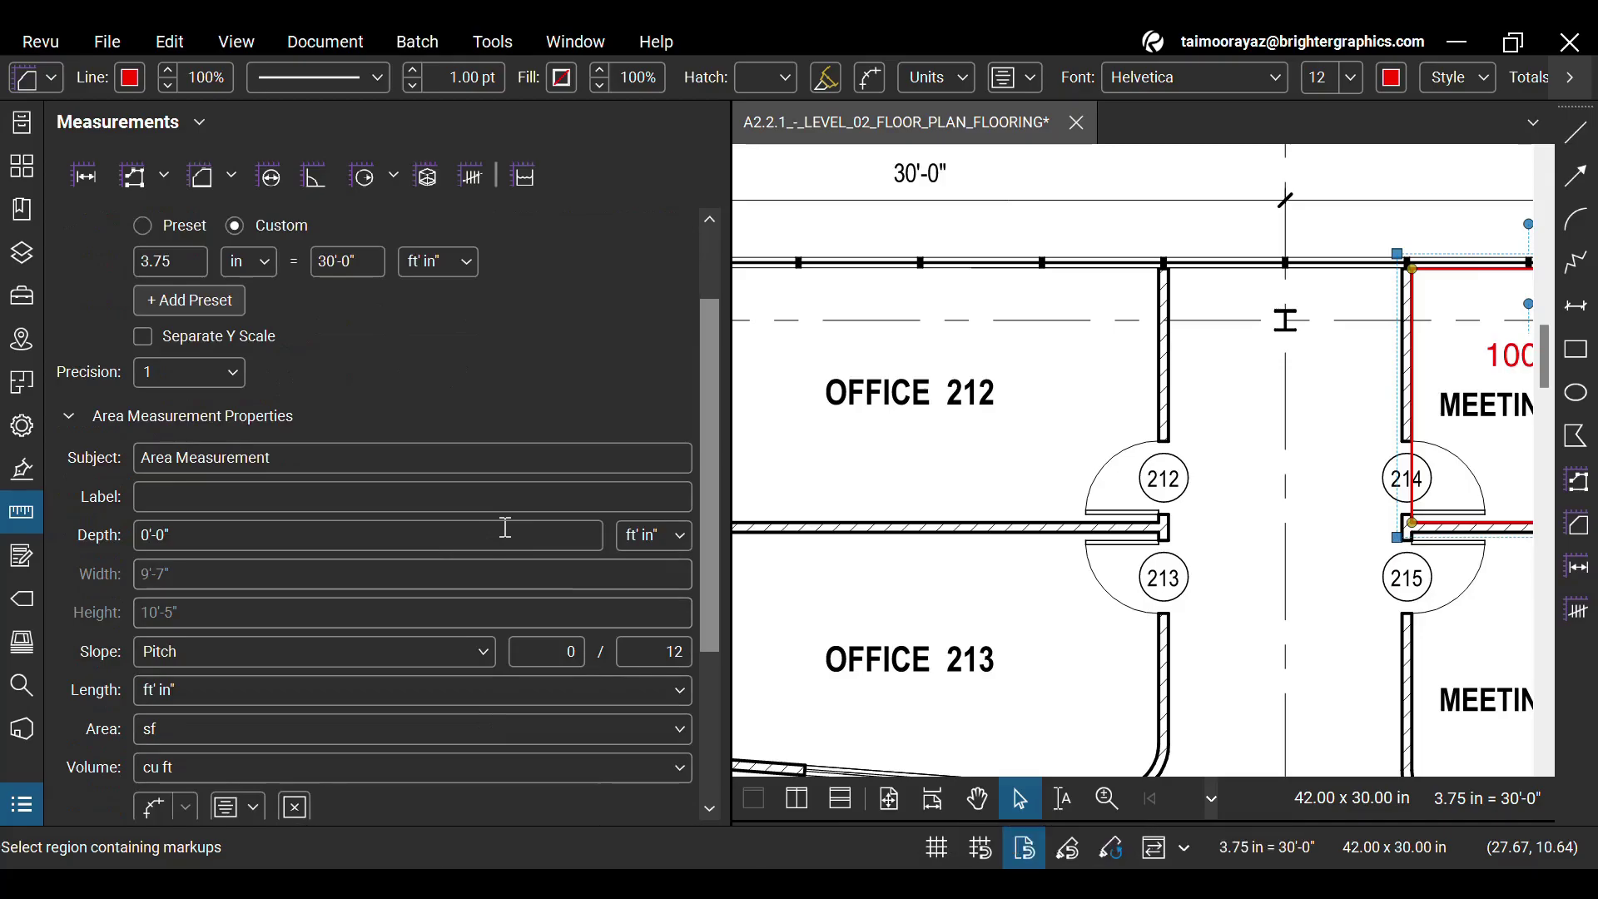
scroll(503, 526, down, 2)
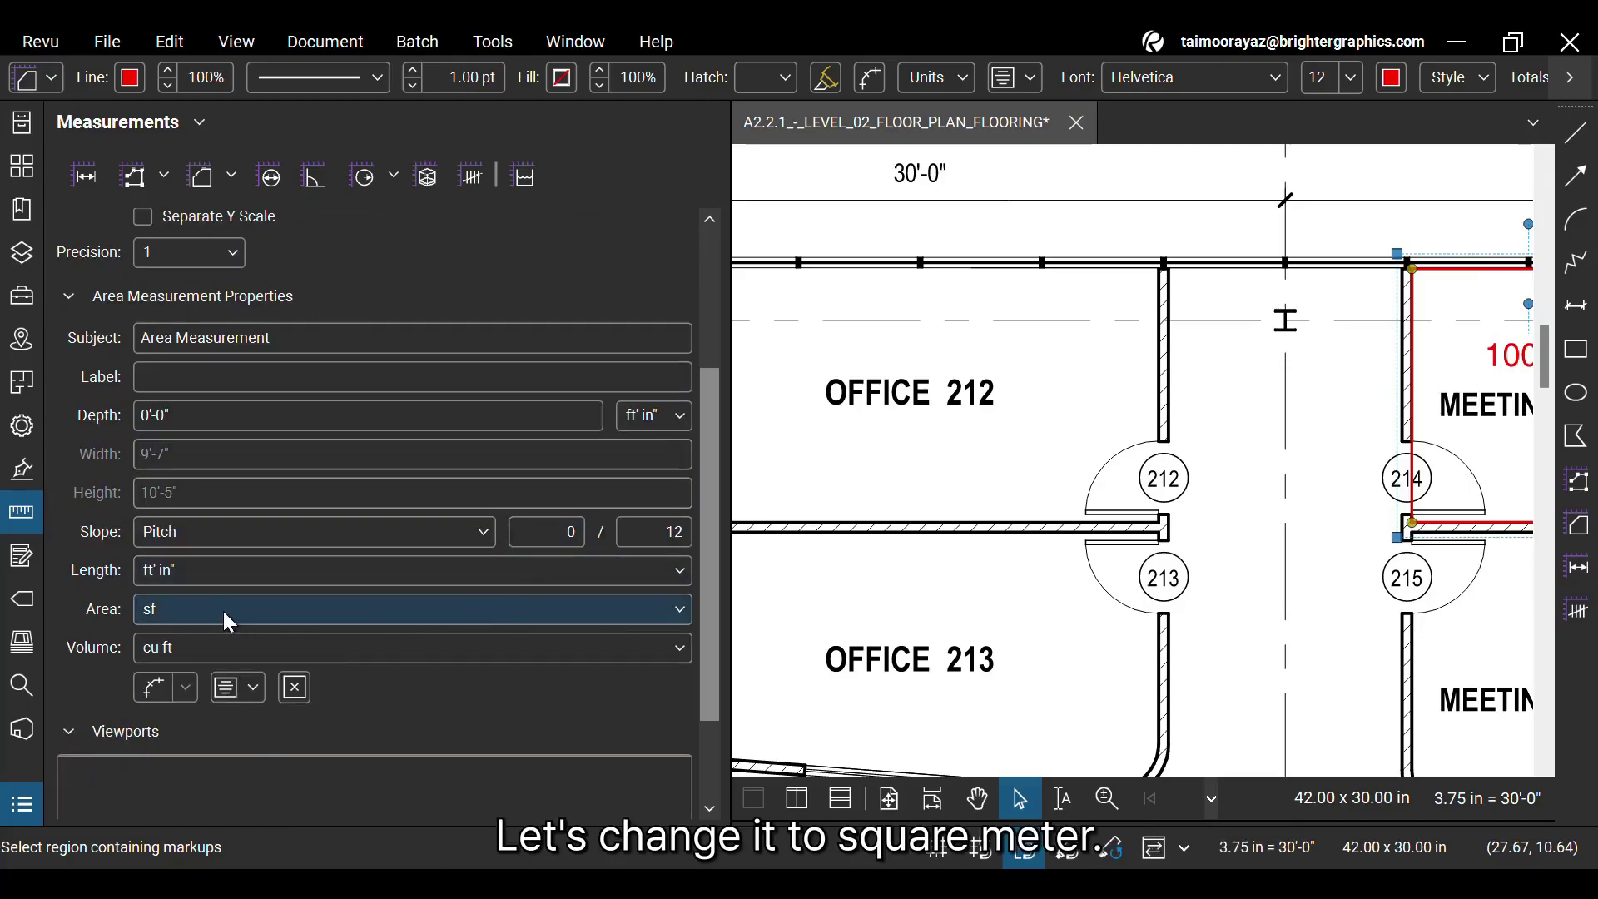
click(227, 617)
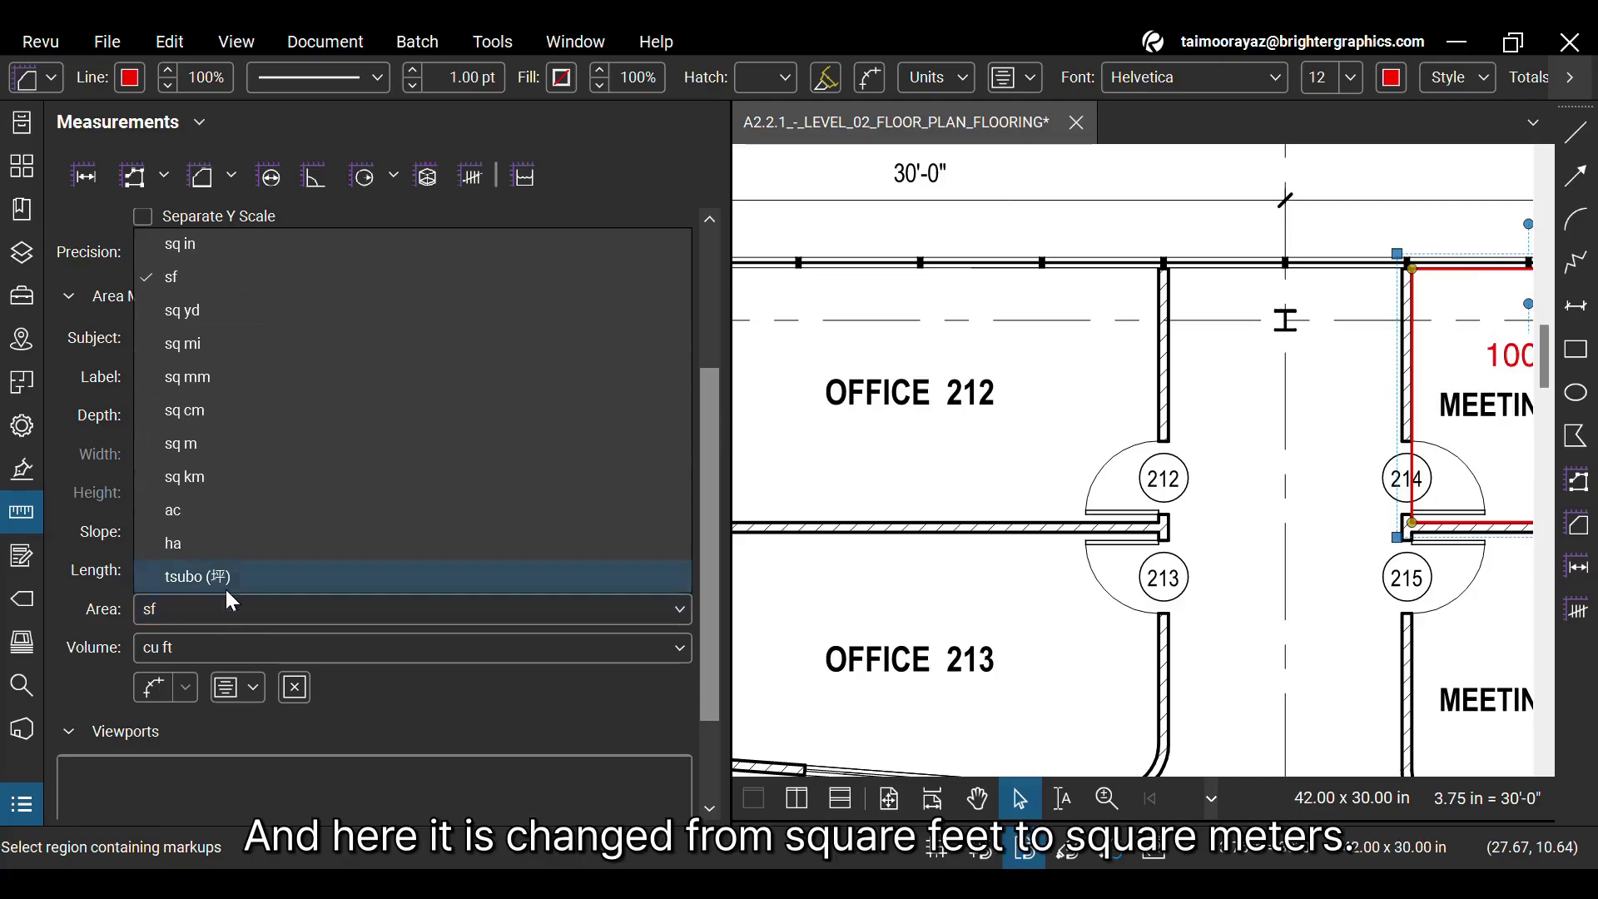
click(218, 451)
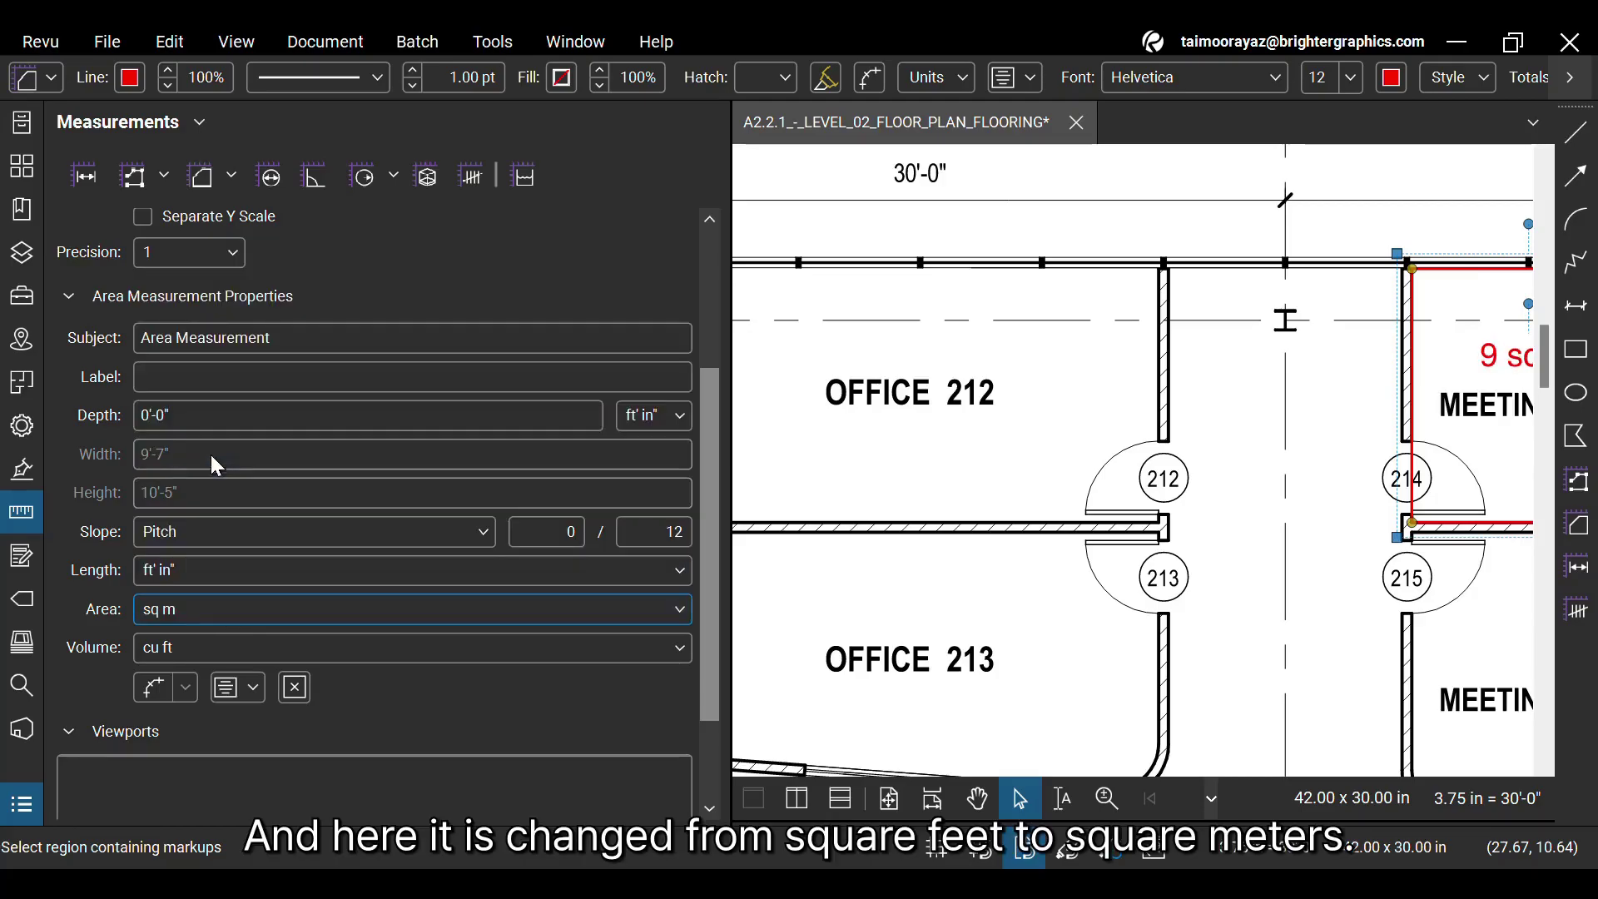
click(28, 518)
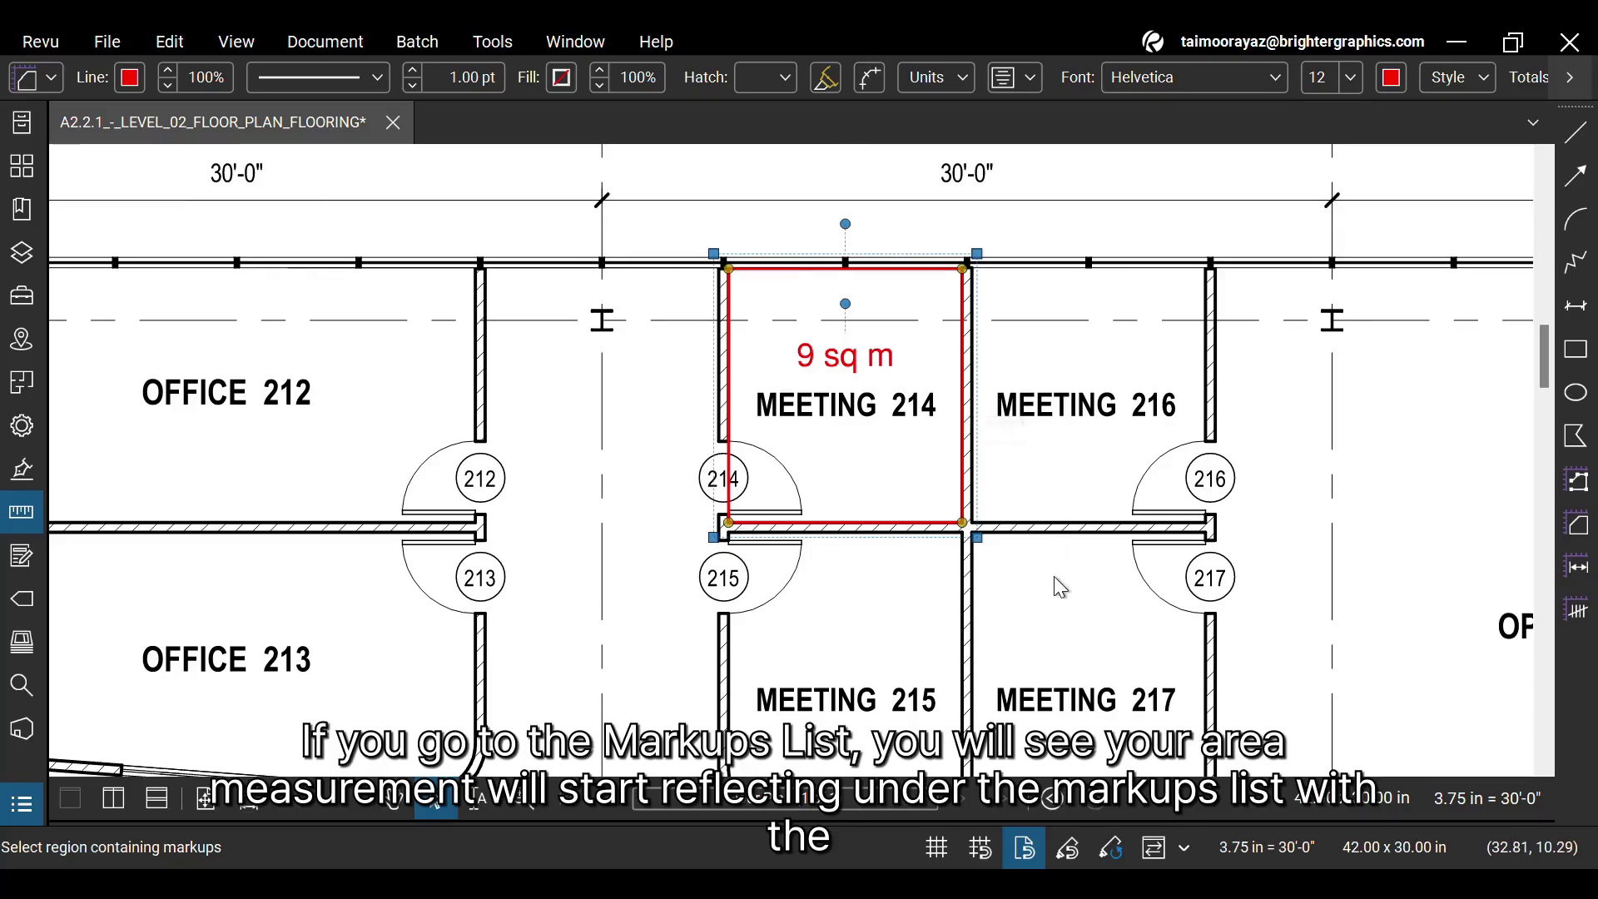
click(20, 804)
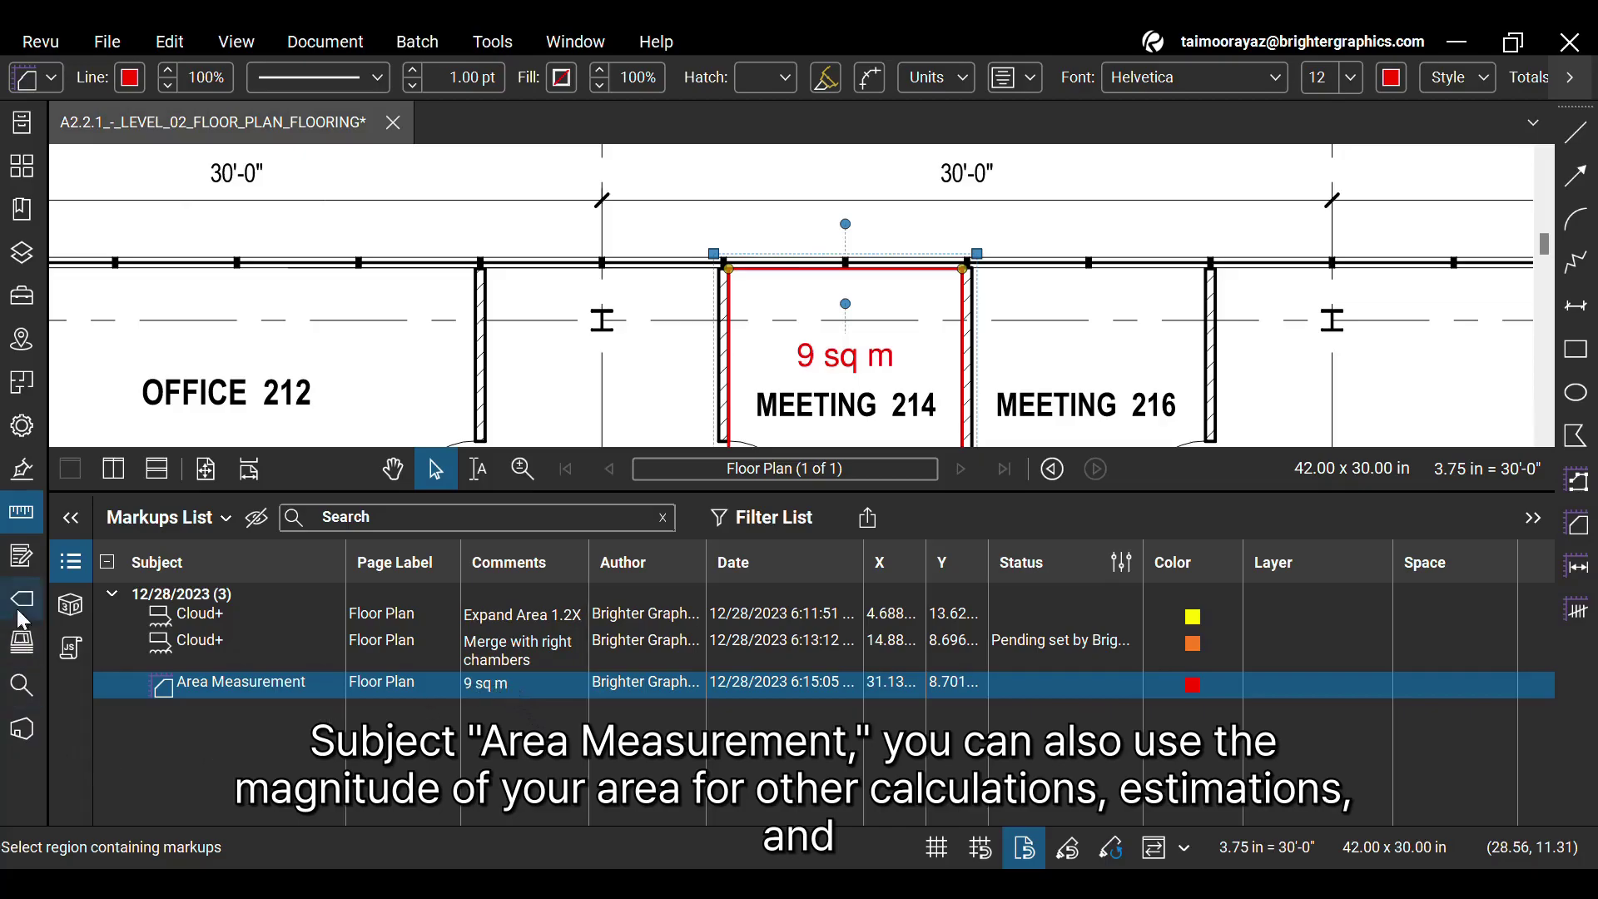
click(70, 566)
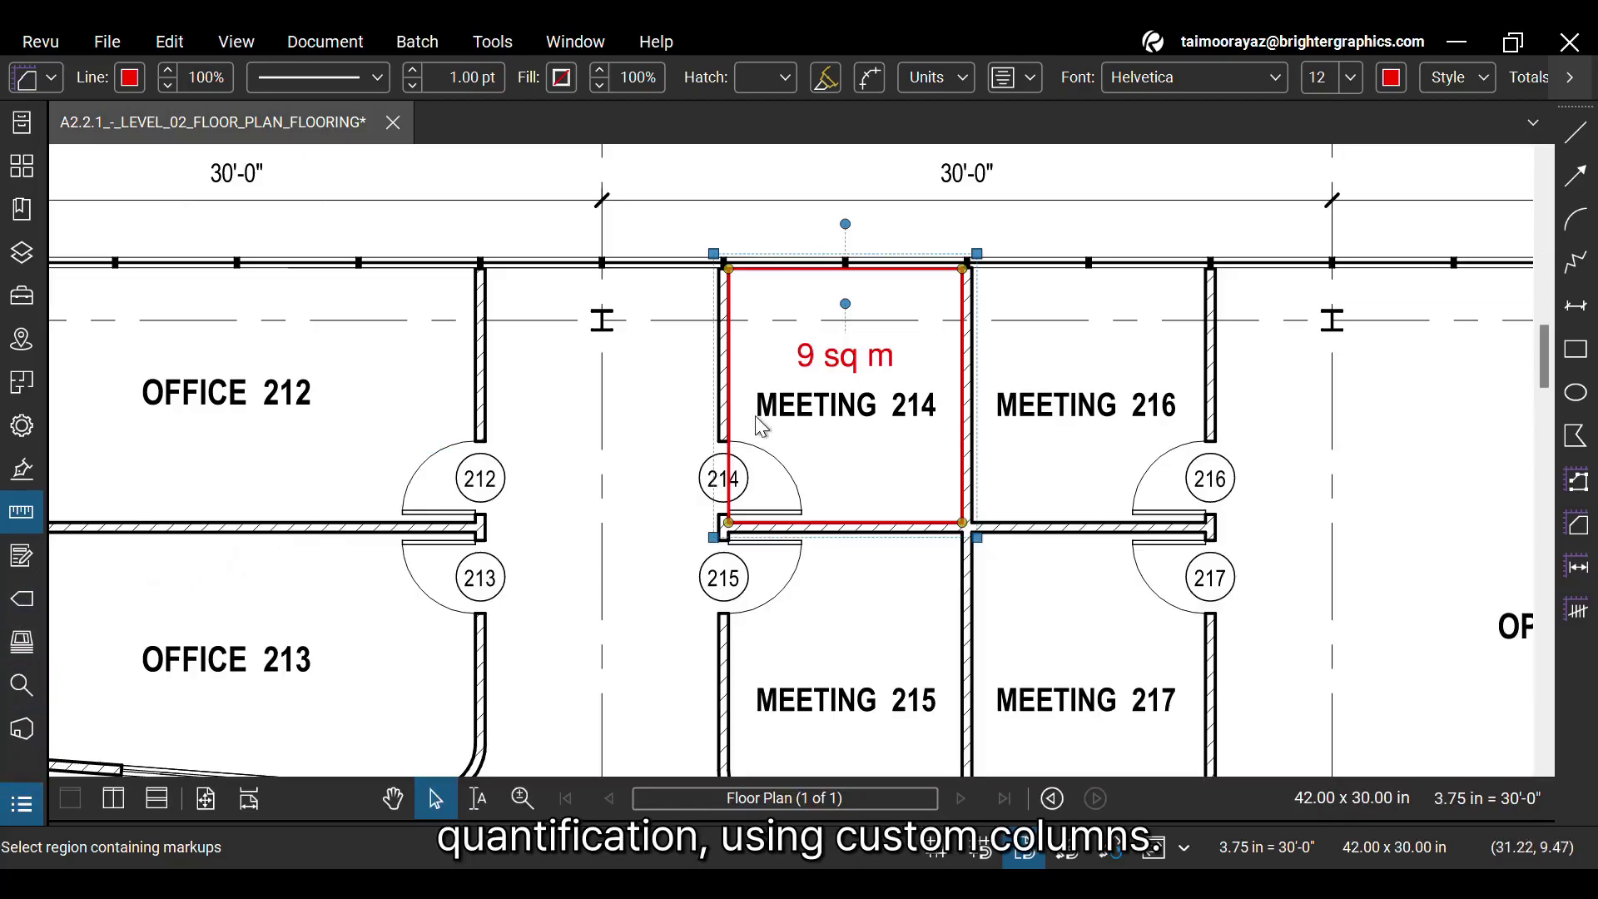
scroll(765, 423, down, 3)
scroll(397, 403, up, 4)
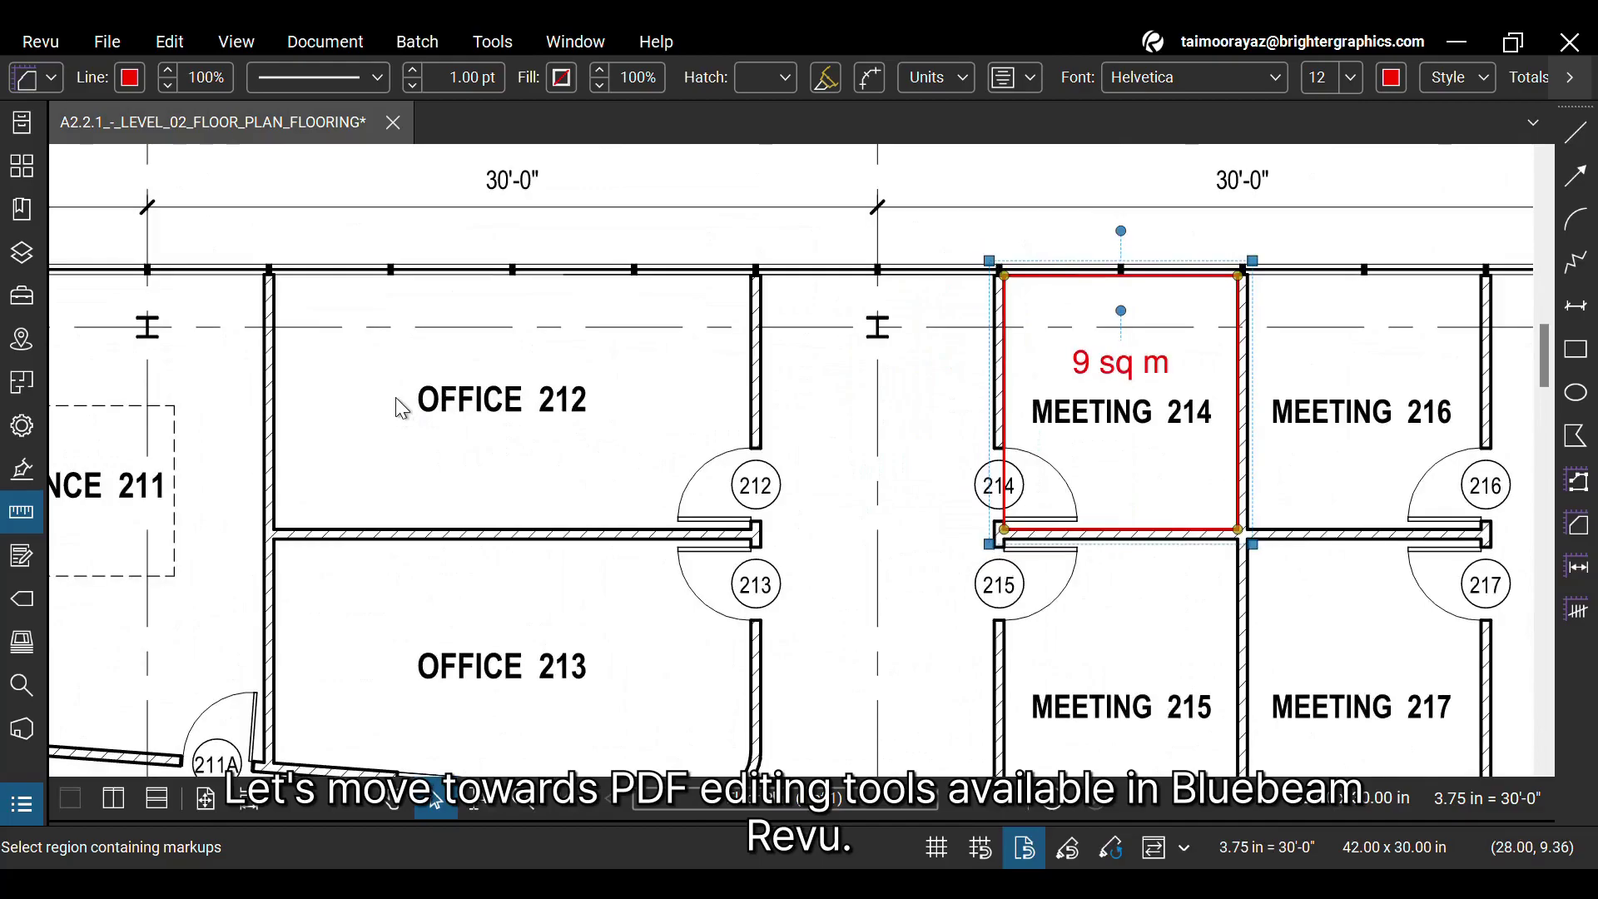
click(181, 39)
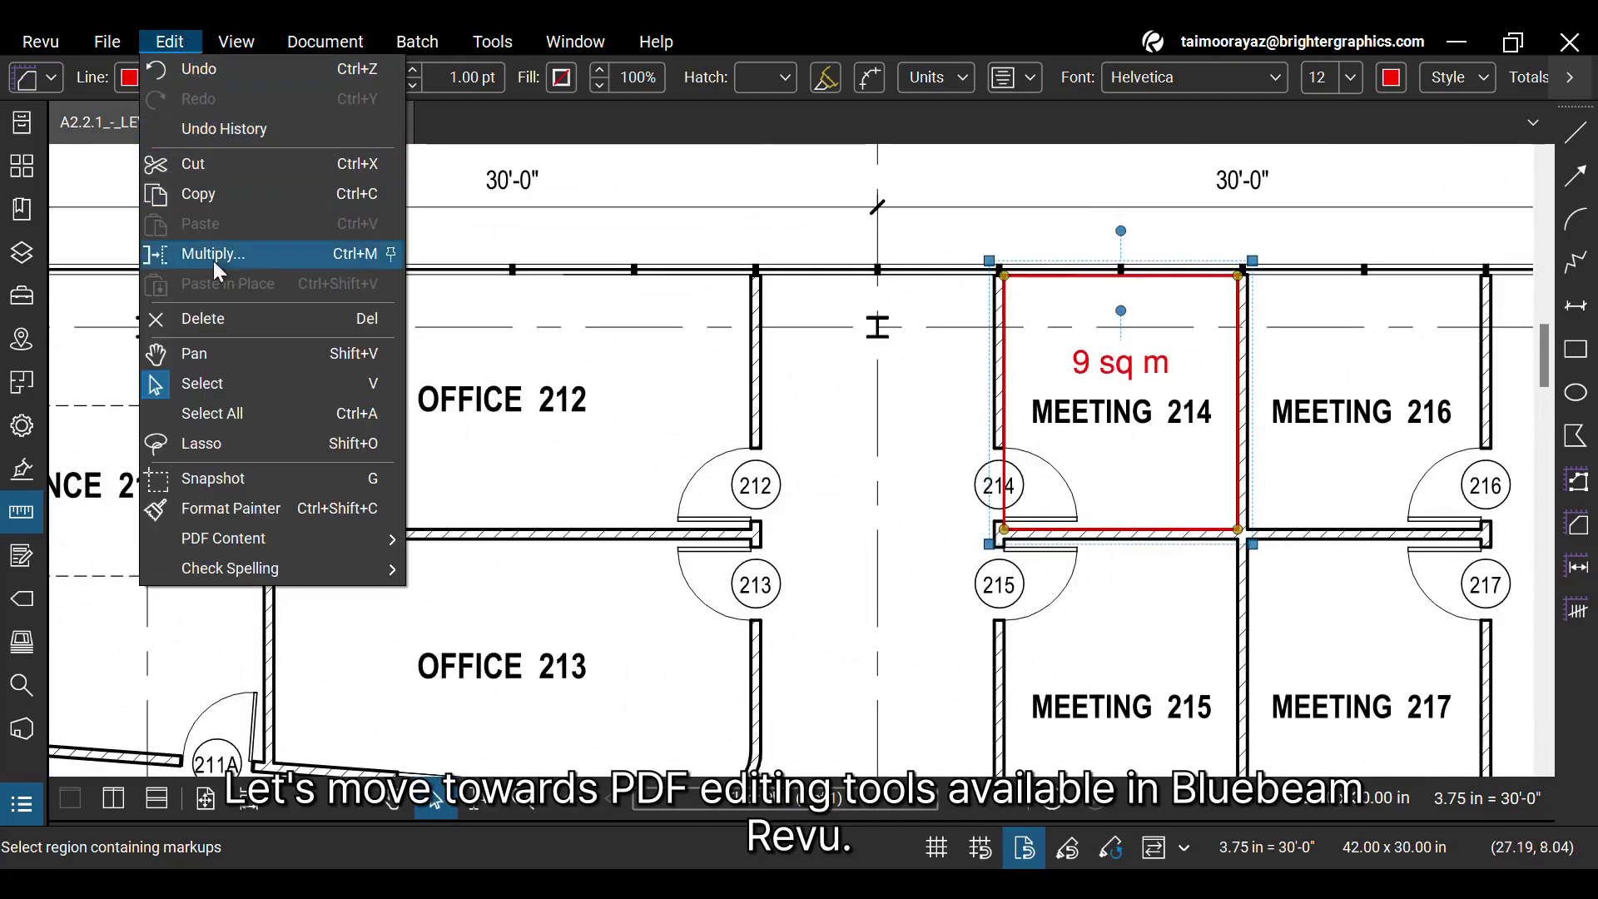
click(278, 473)
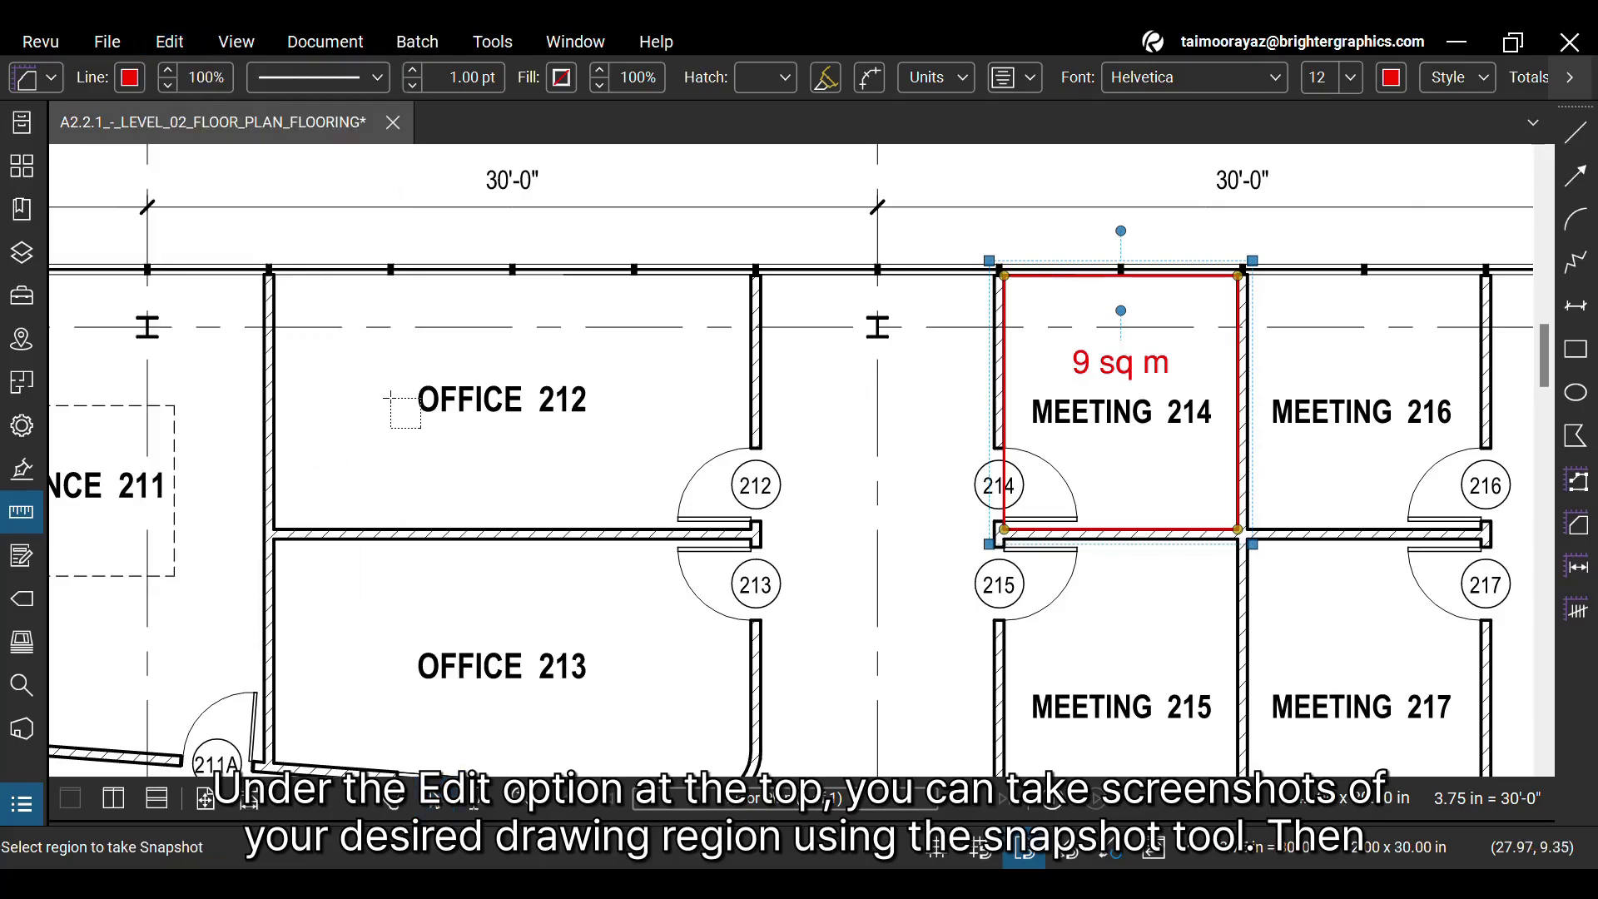
drag(235, 244, 831, 637)
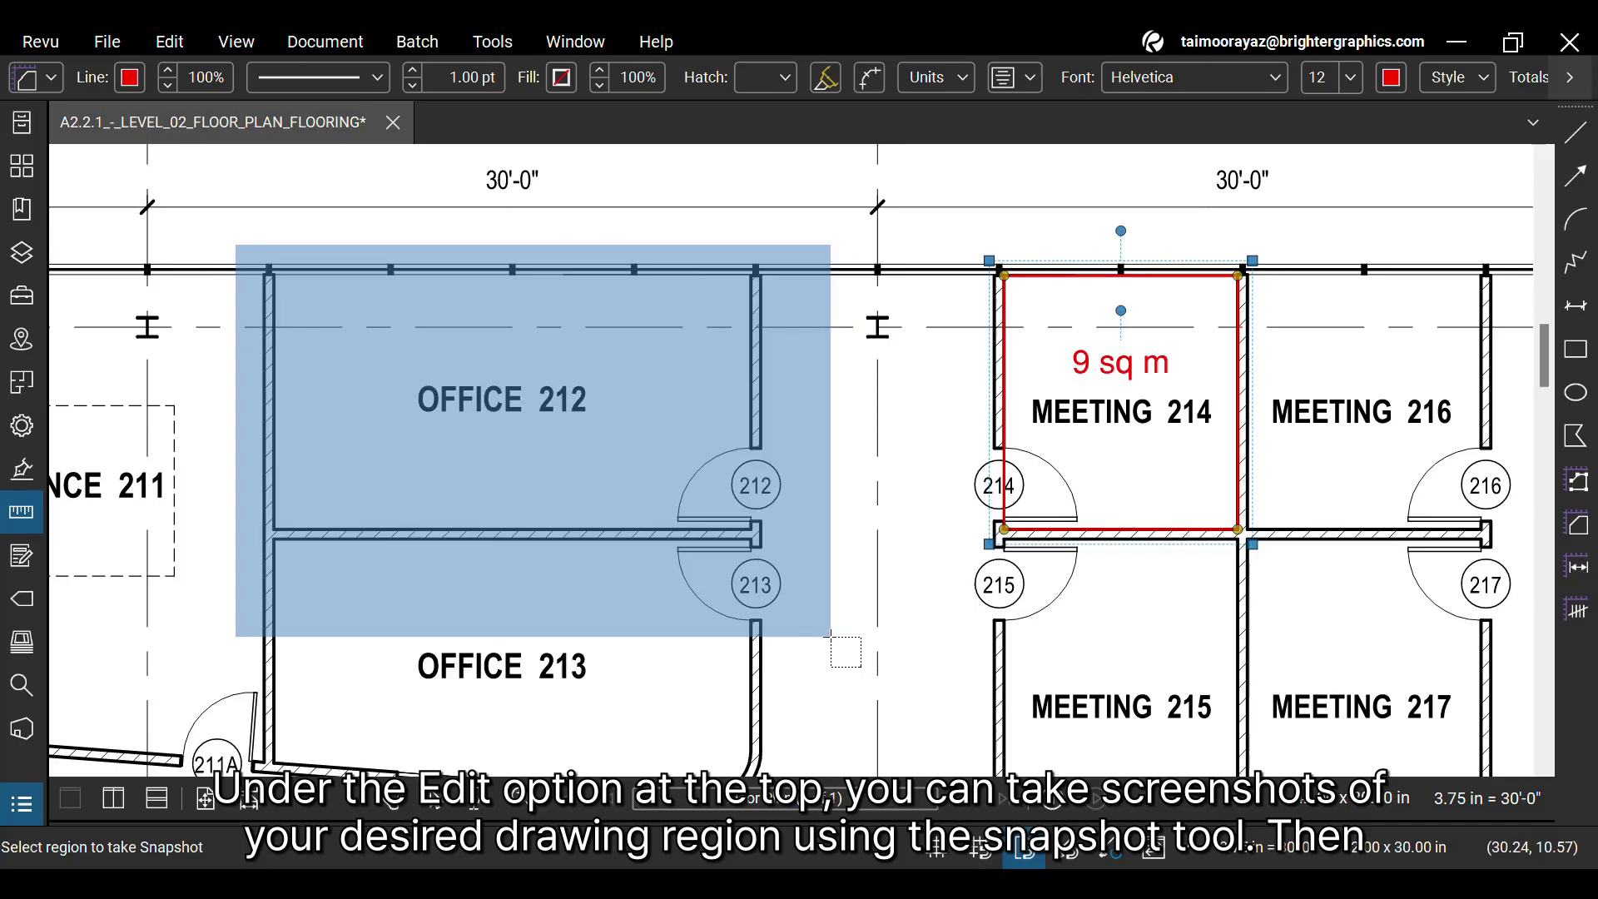
key(ctrl+v)
click(937, 593)
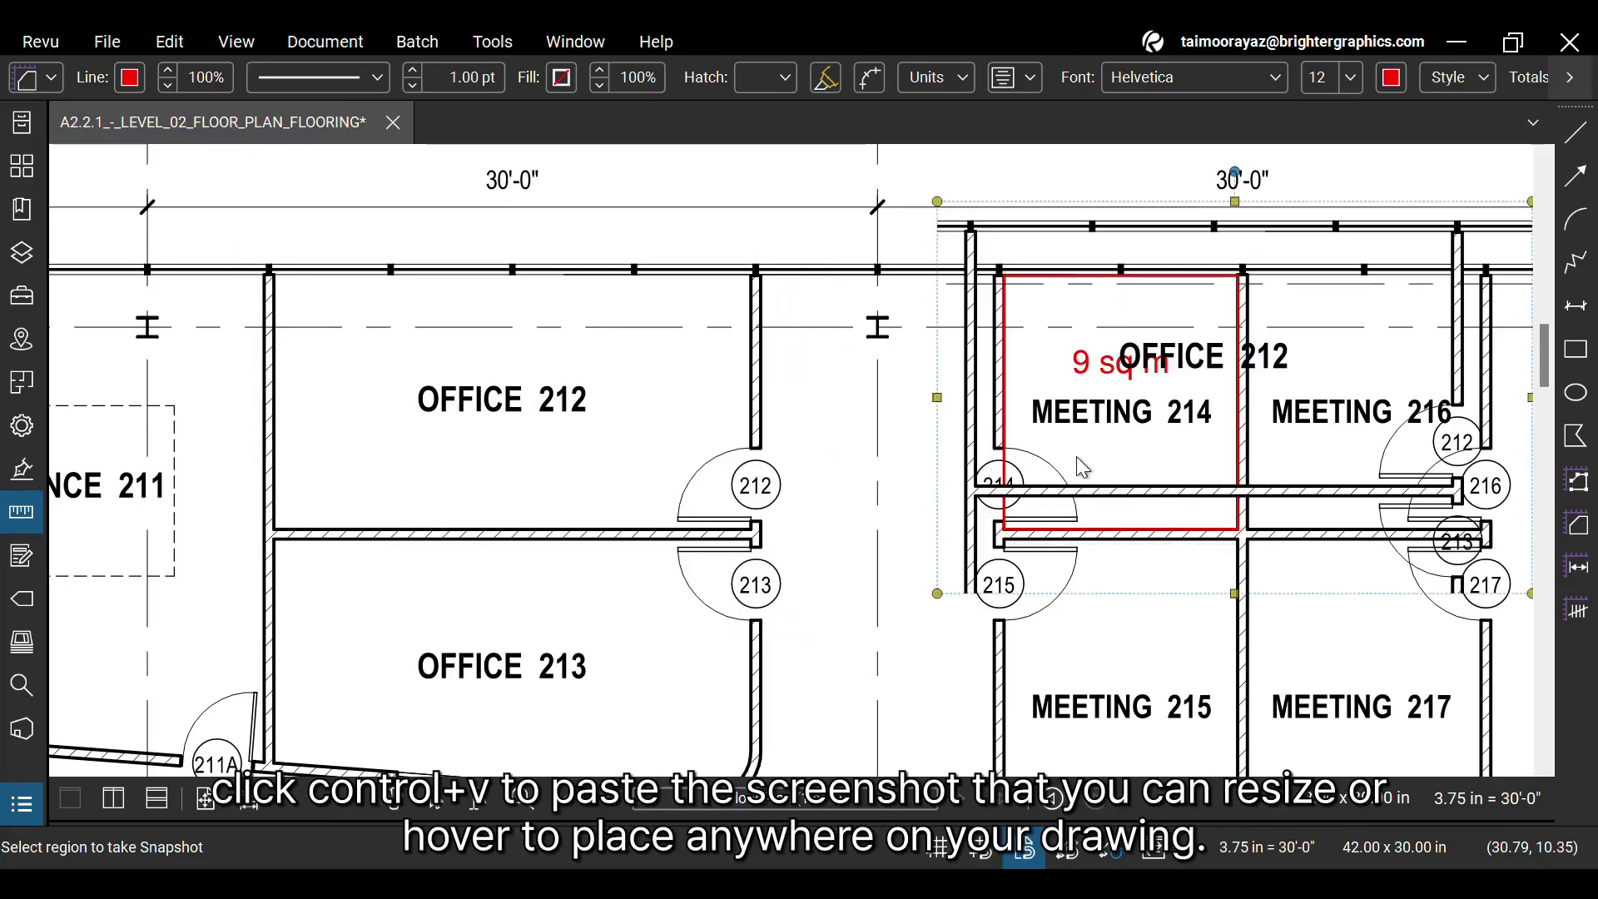
drag(1054, 321, 482, 340)
key(ctrl+z)
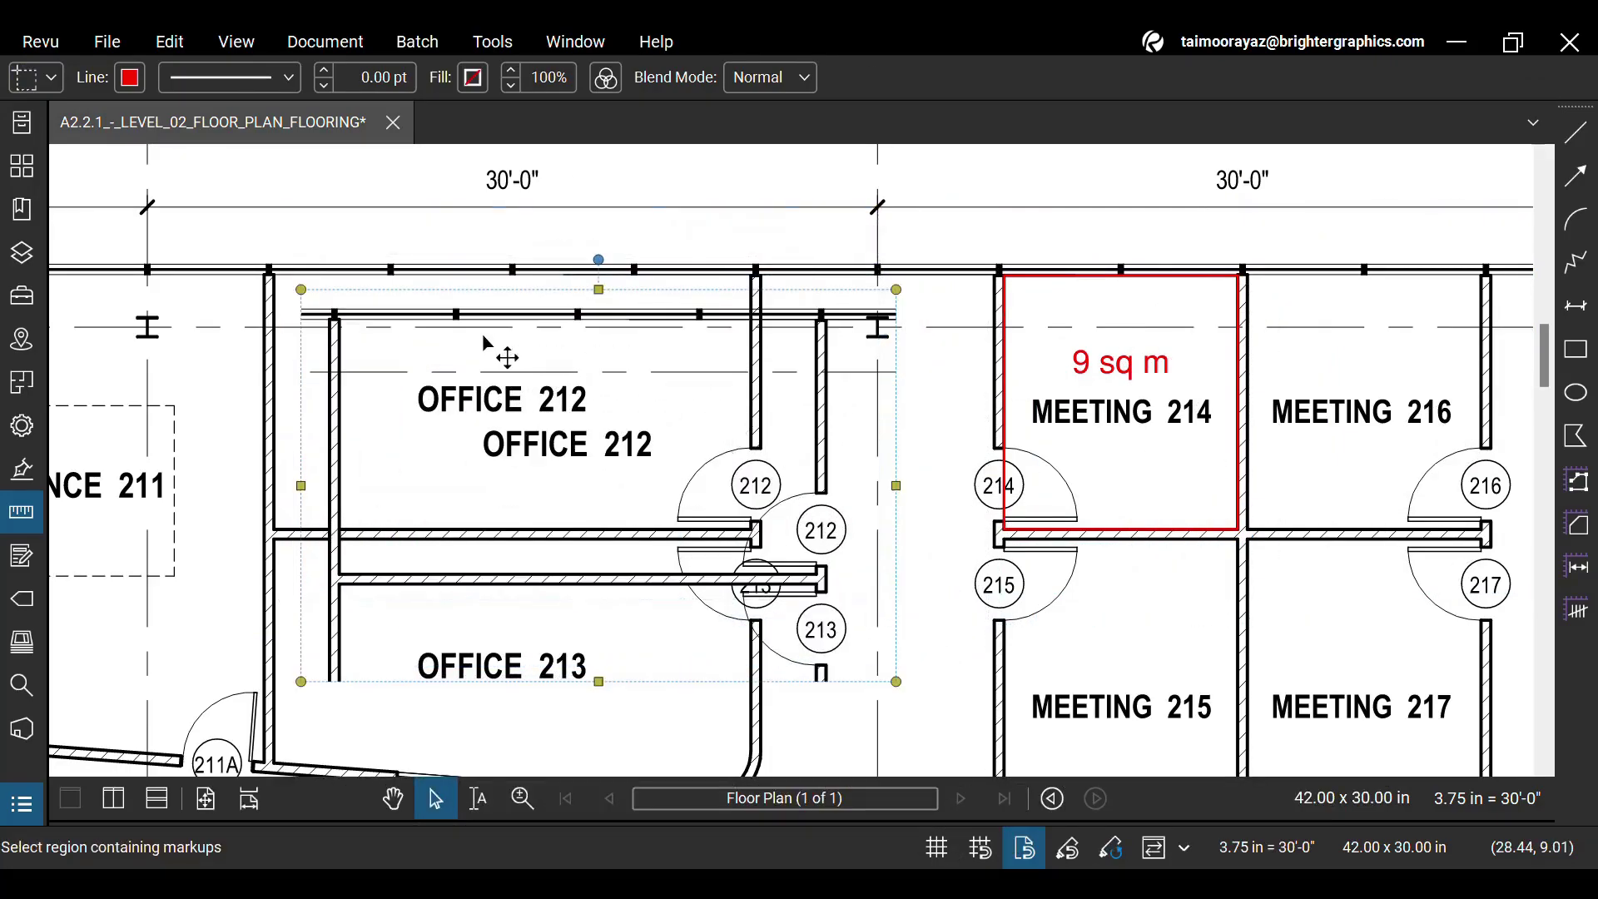
key(ctrl+z)
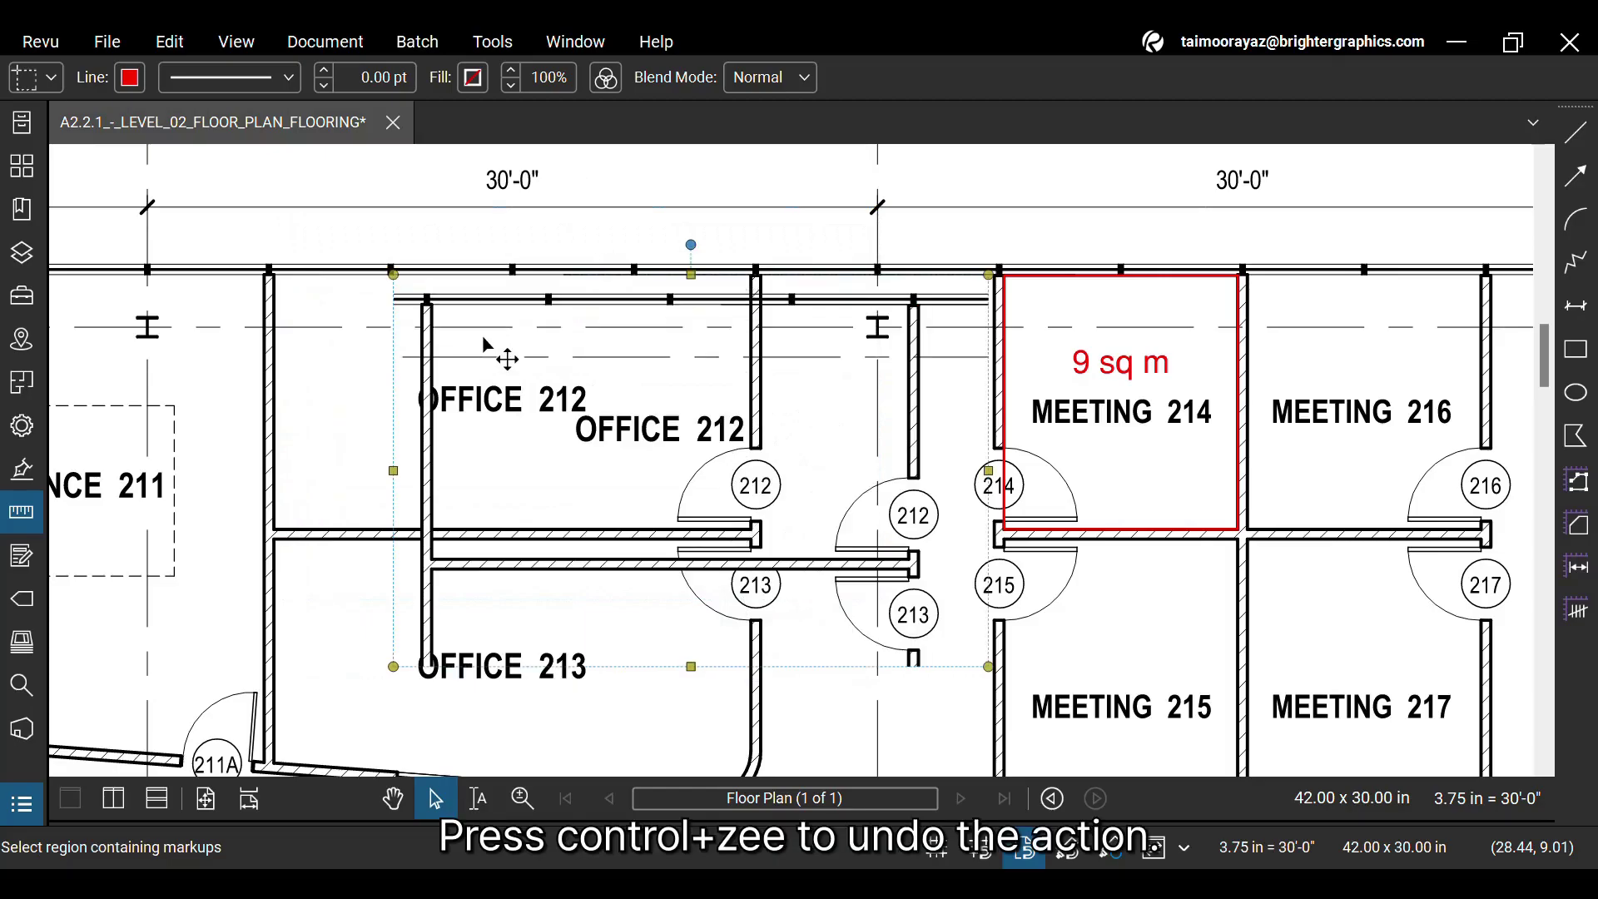
key(ctrl+z)
key(ctrl+z)
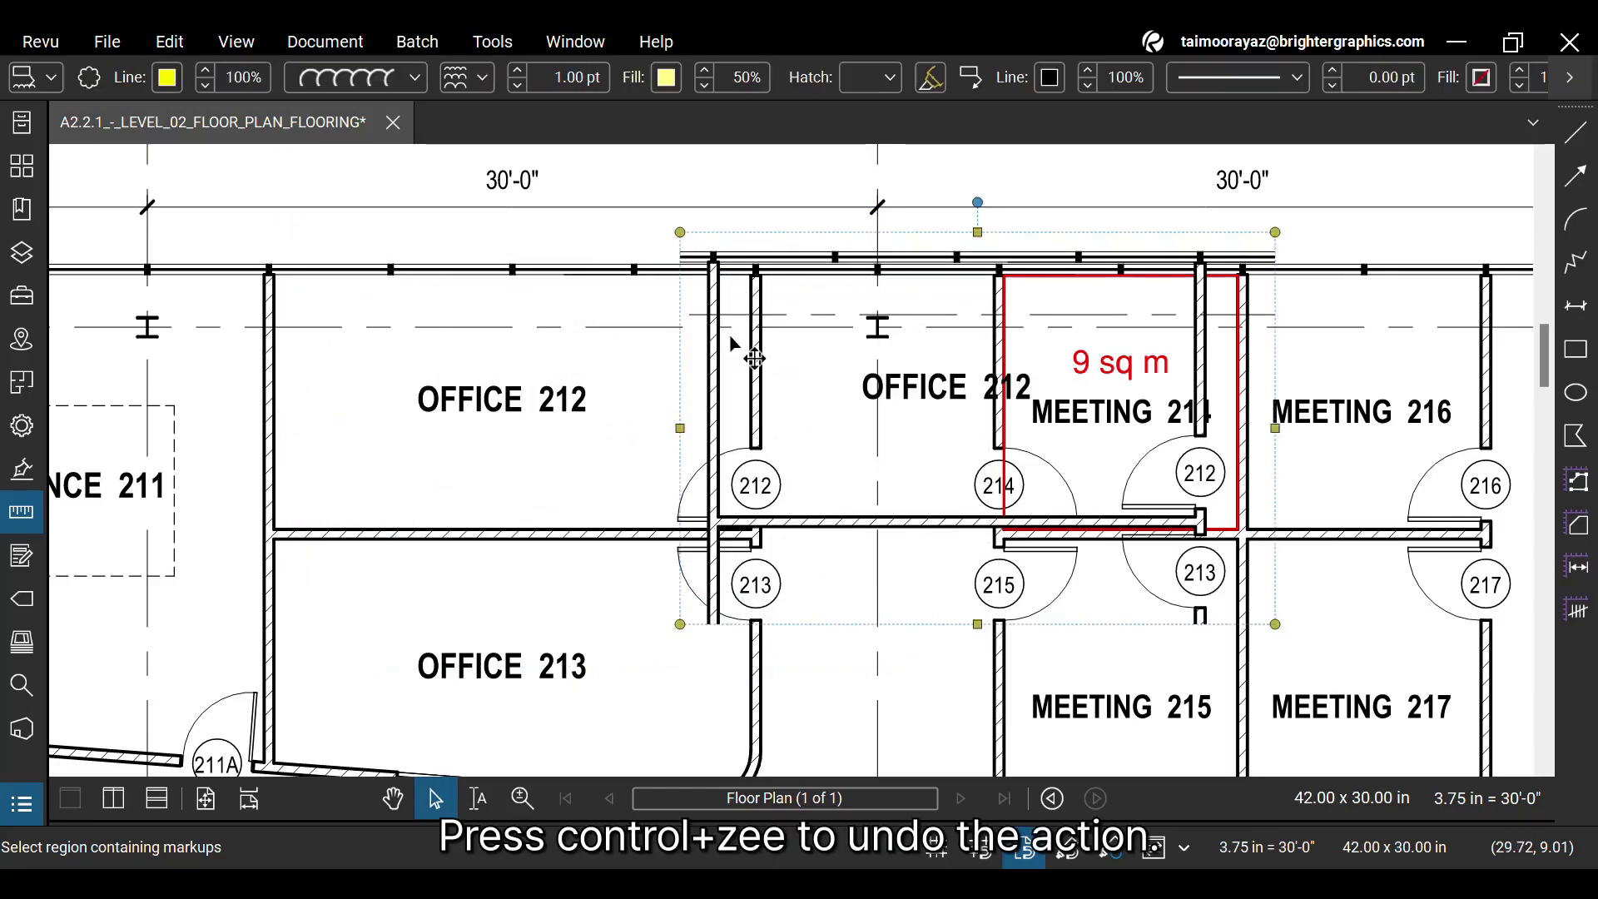
Choose Edit > PDF Content > Edit Text to edit the PDF's printed labels.
click(178, 47)
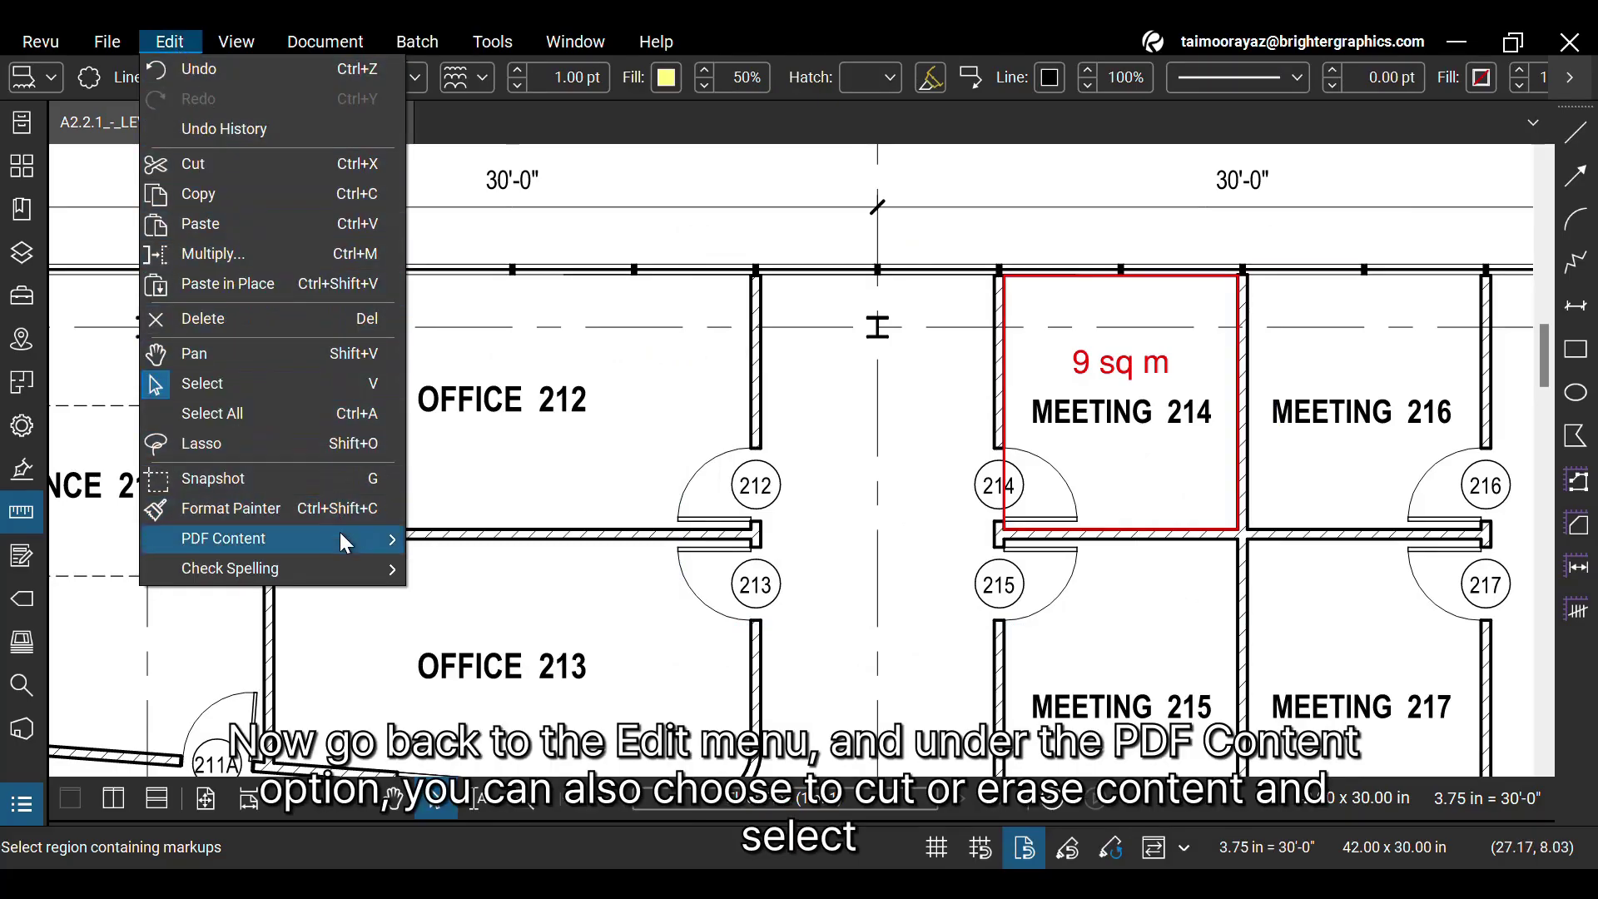
mouse_move(346, 532)
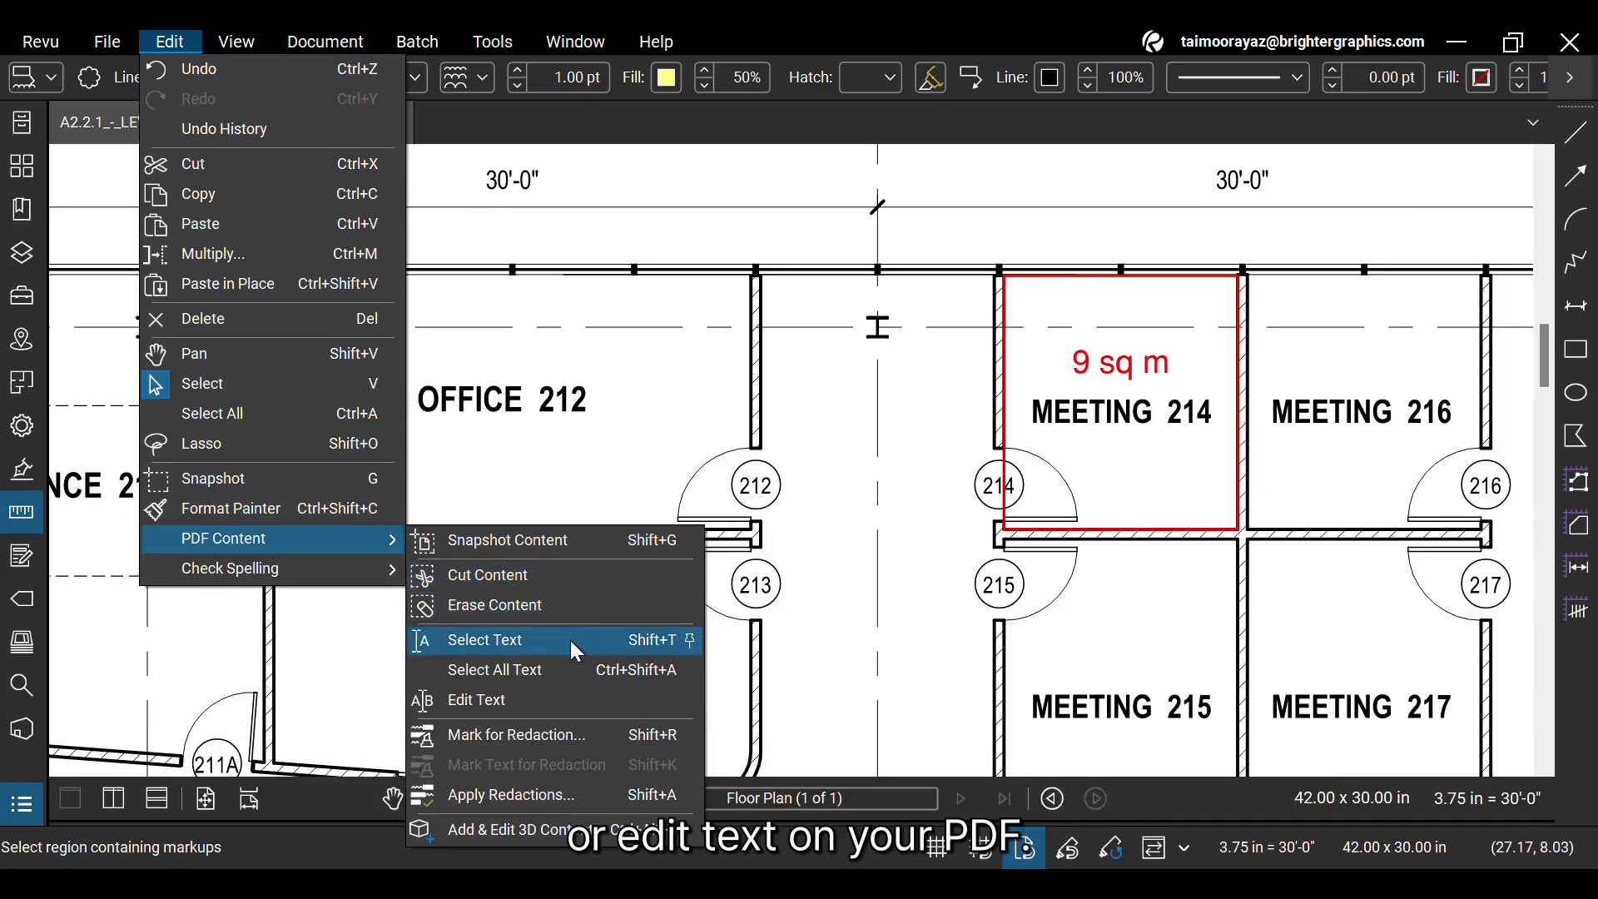
click(570, 698)
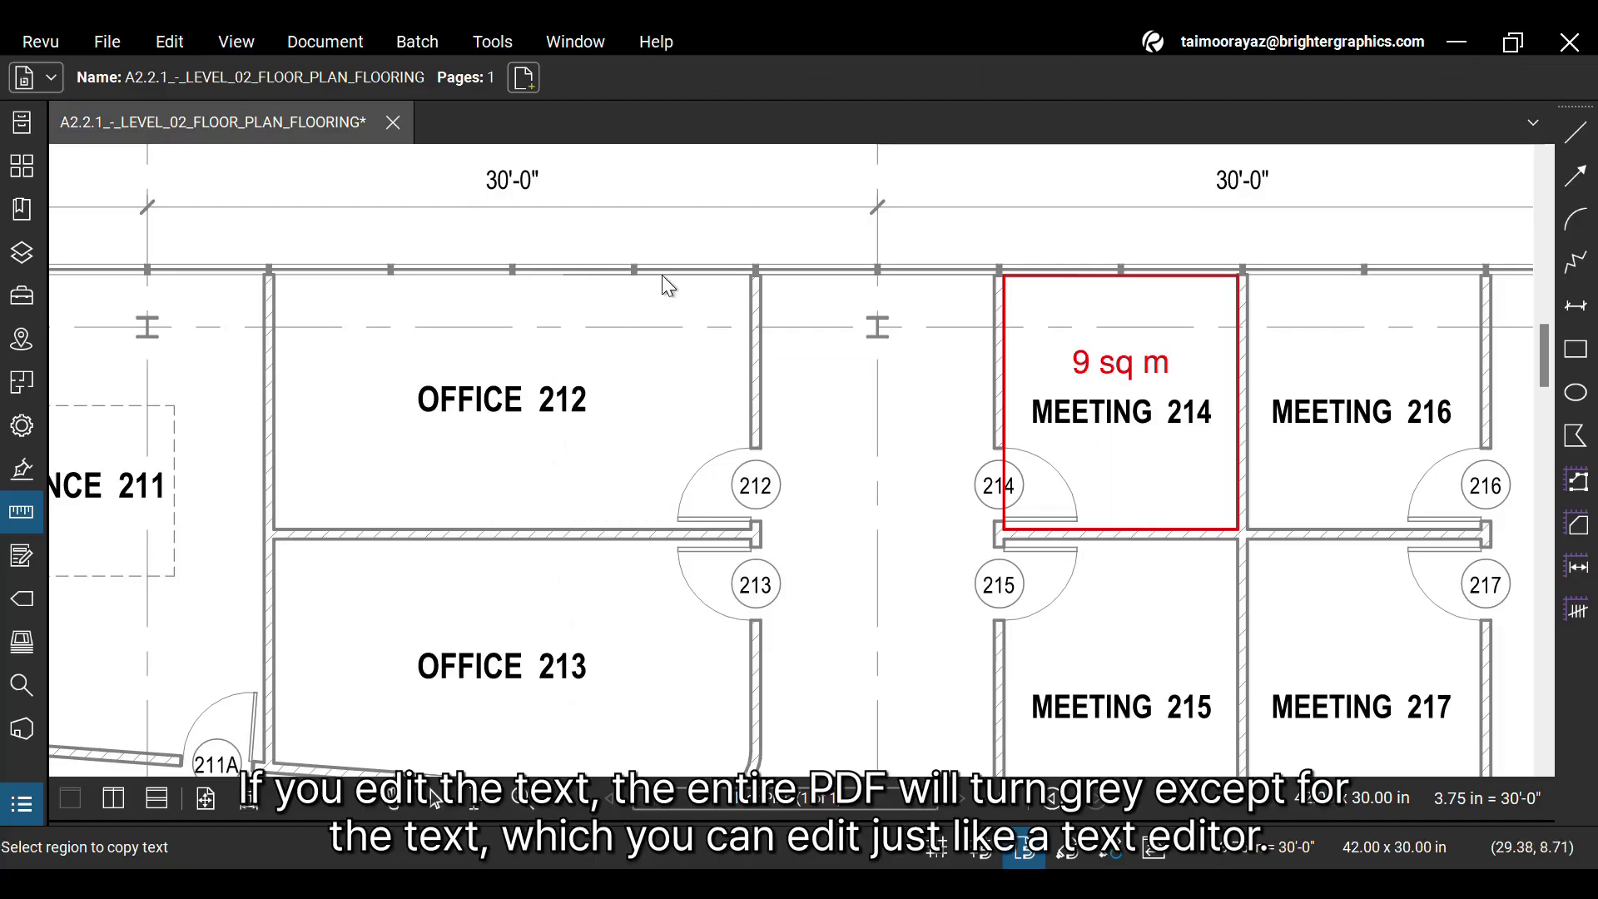
Change the OFFICE 212 label to OFFICE 301, apply it, then undo back to OFFICE 212.
click(589, 399)
key(BackSpace)
text(3)
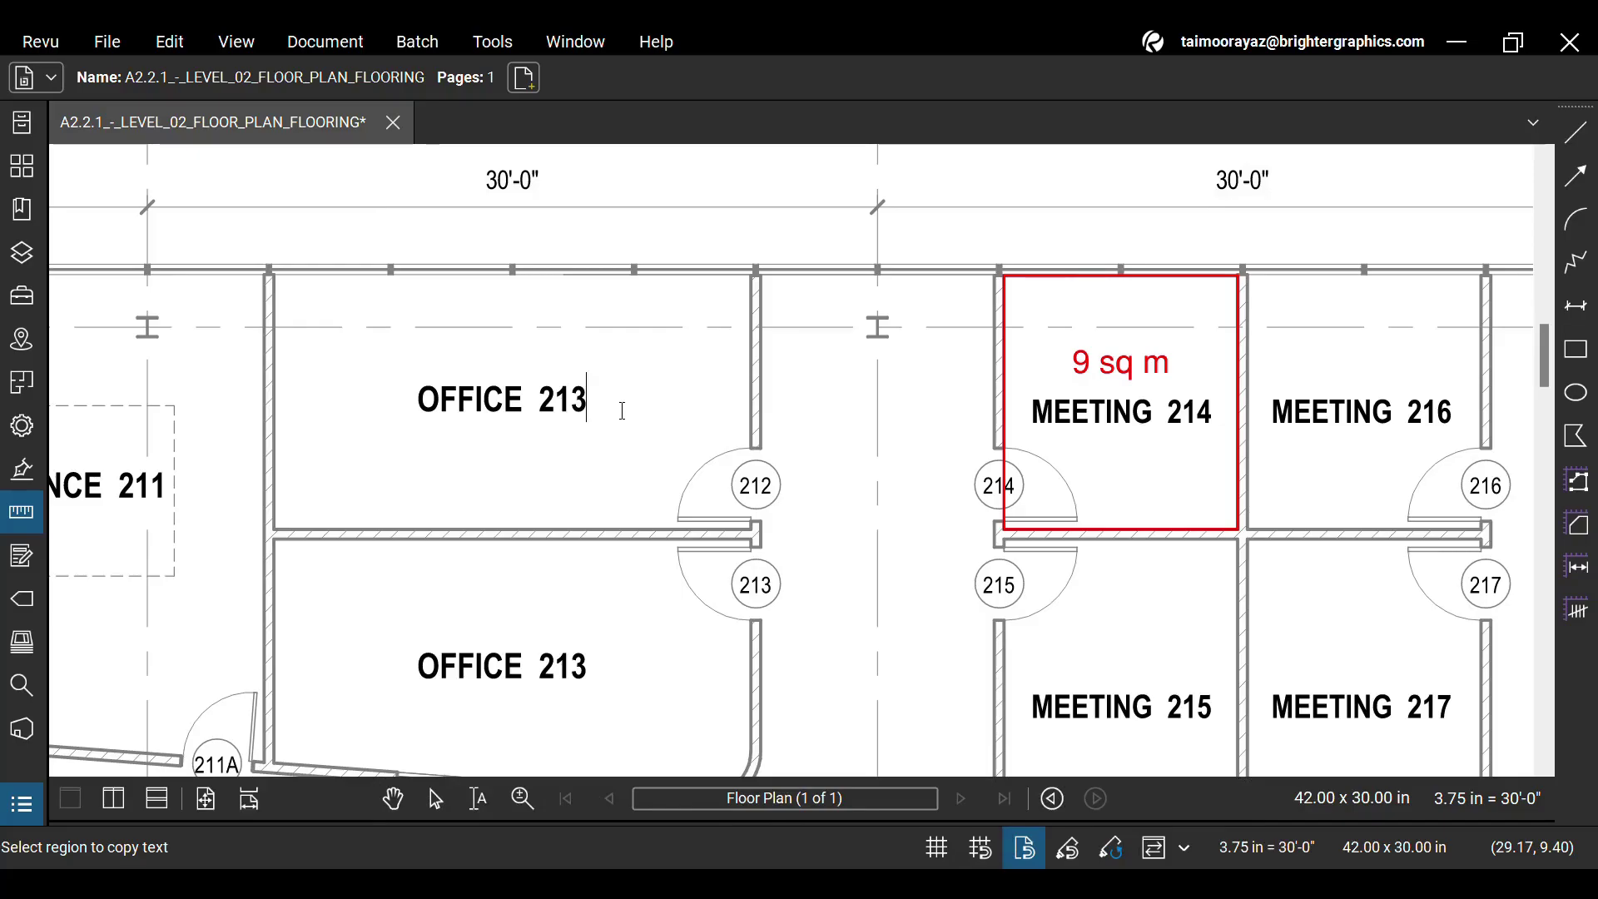
key(BackSpace)
key(BackSpace)
key(BackSpace)
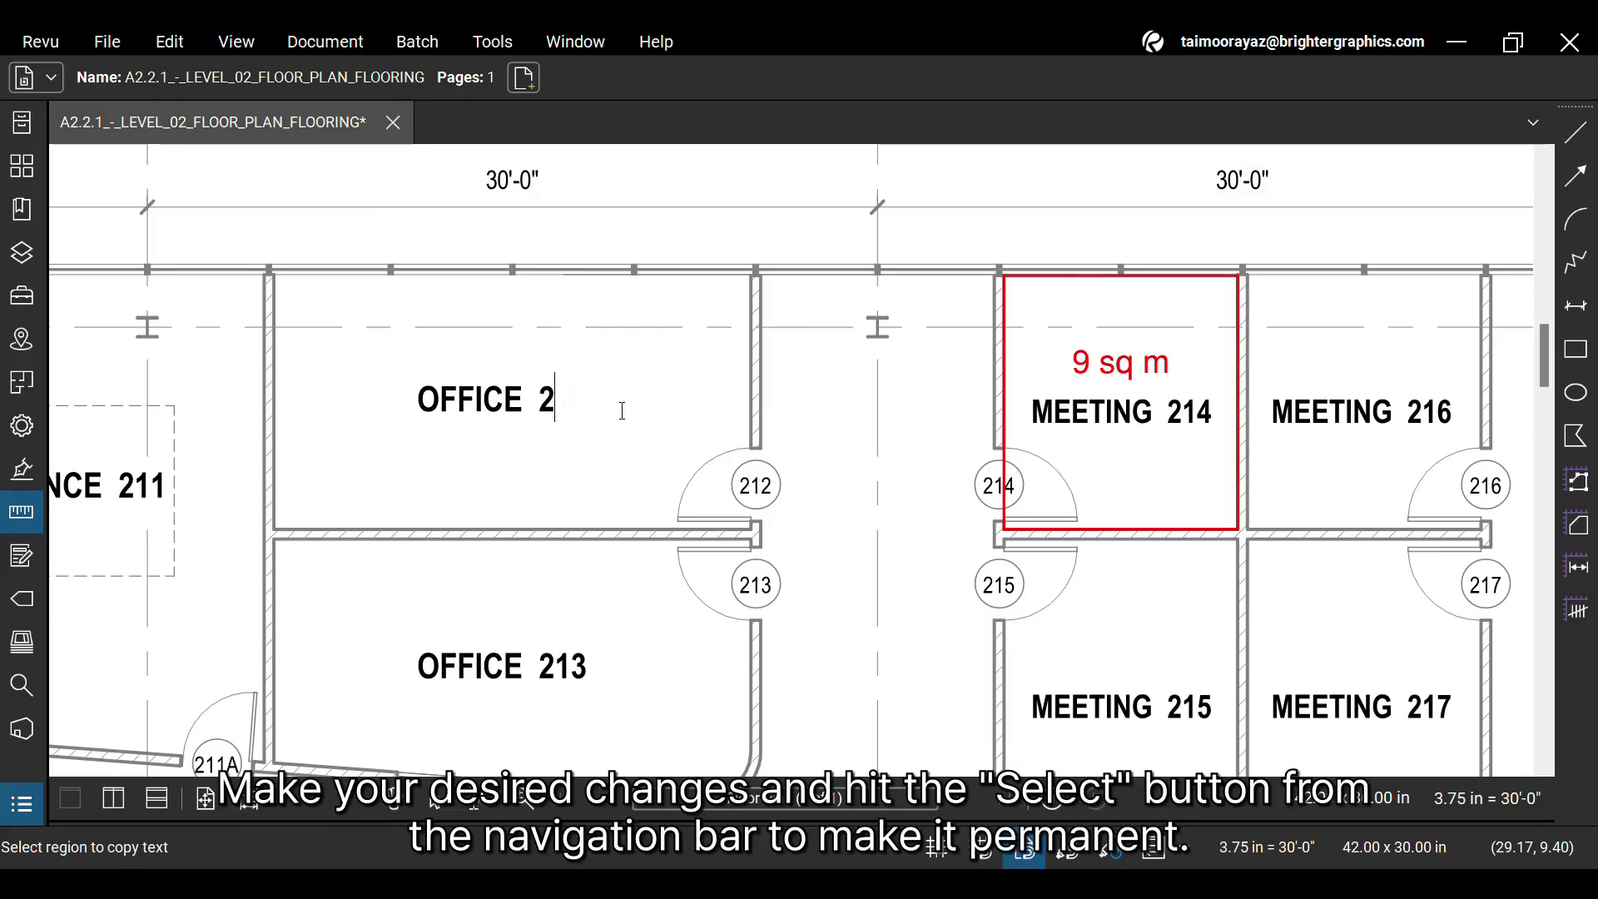
text(301)
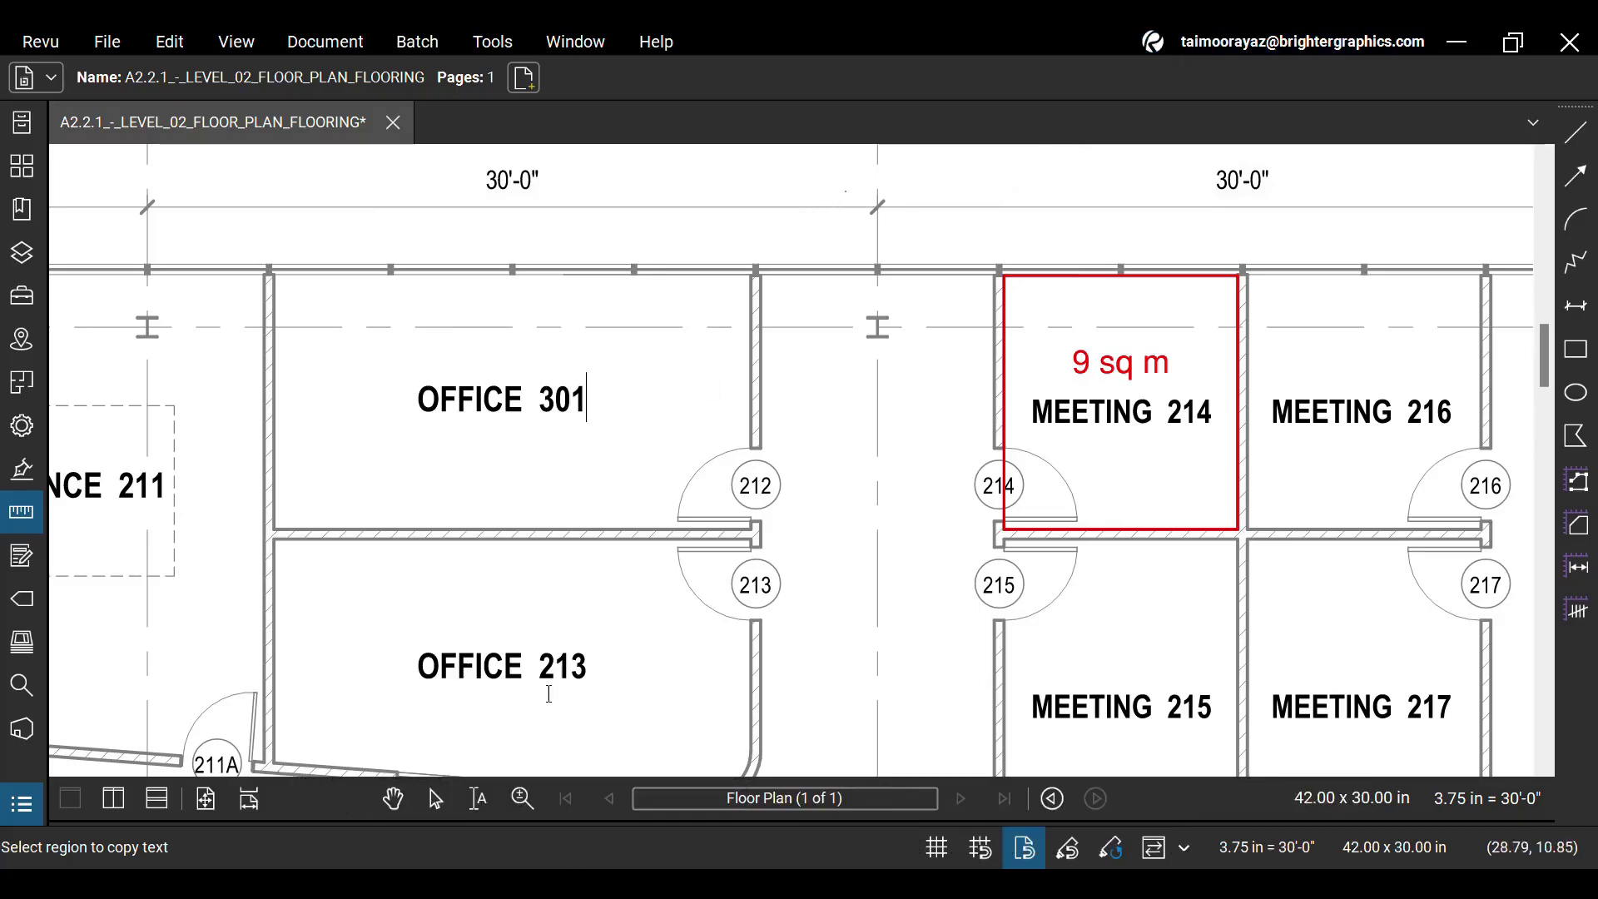
click(434, 801)
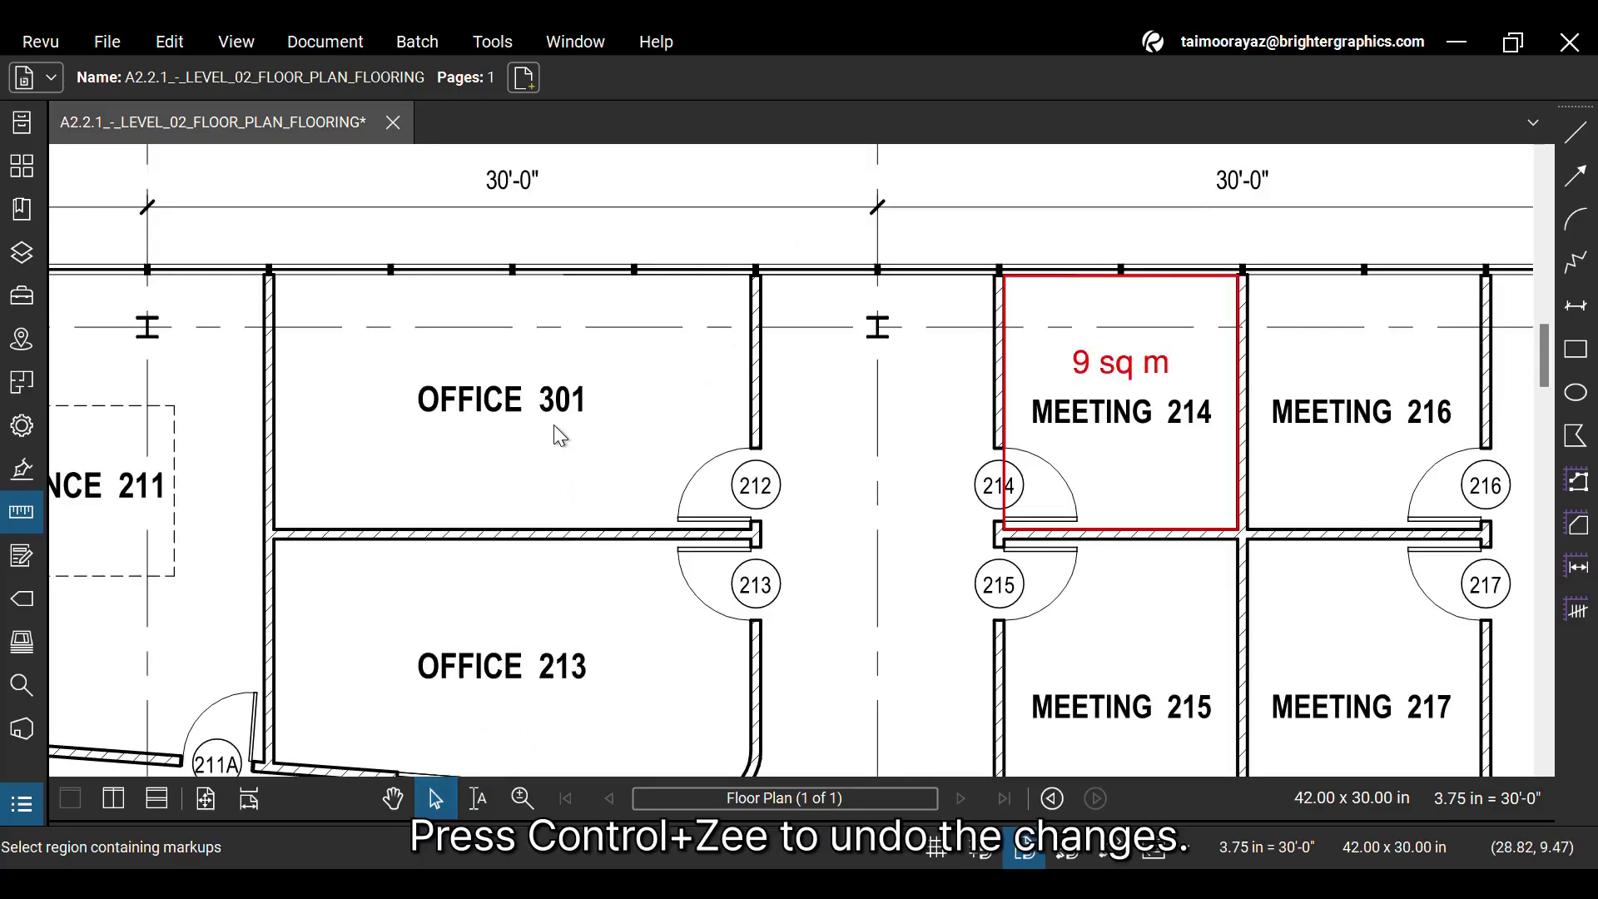
key(ctrl+z)
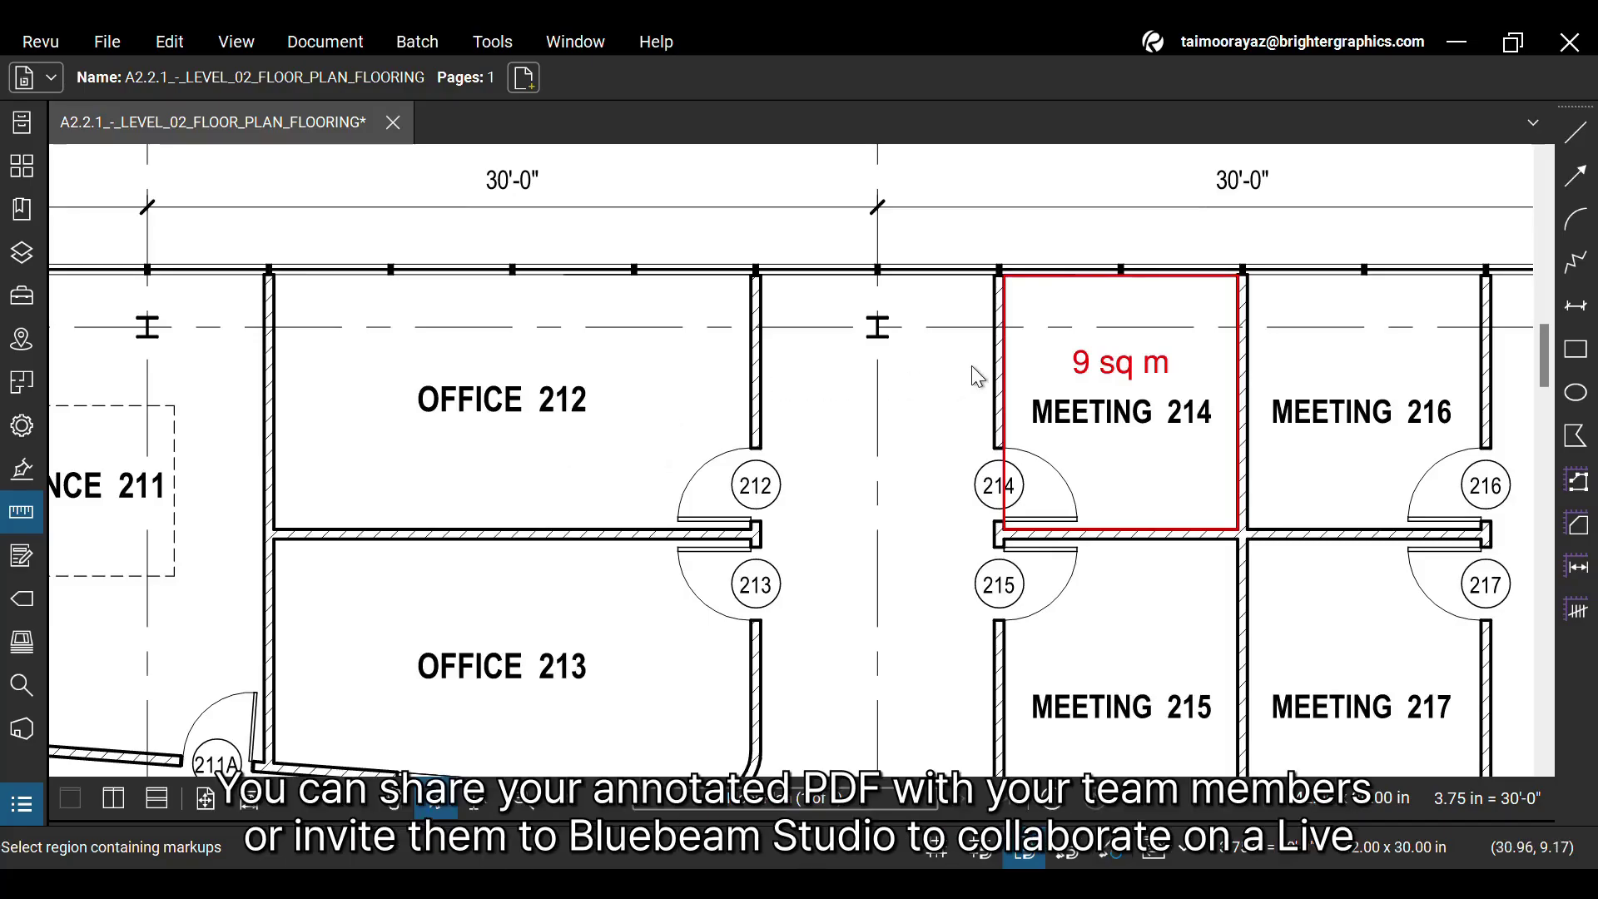
scroll(972, 369, down, 5)
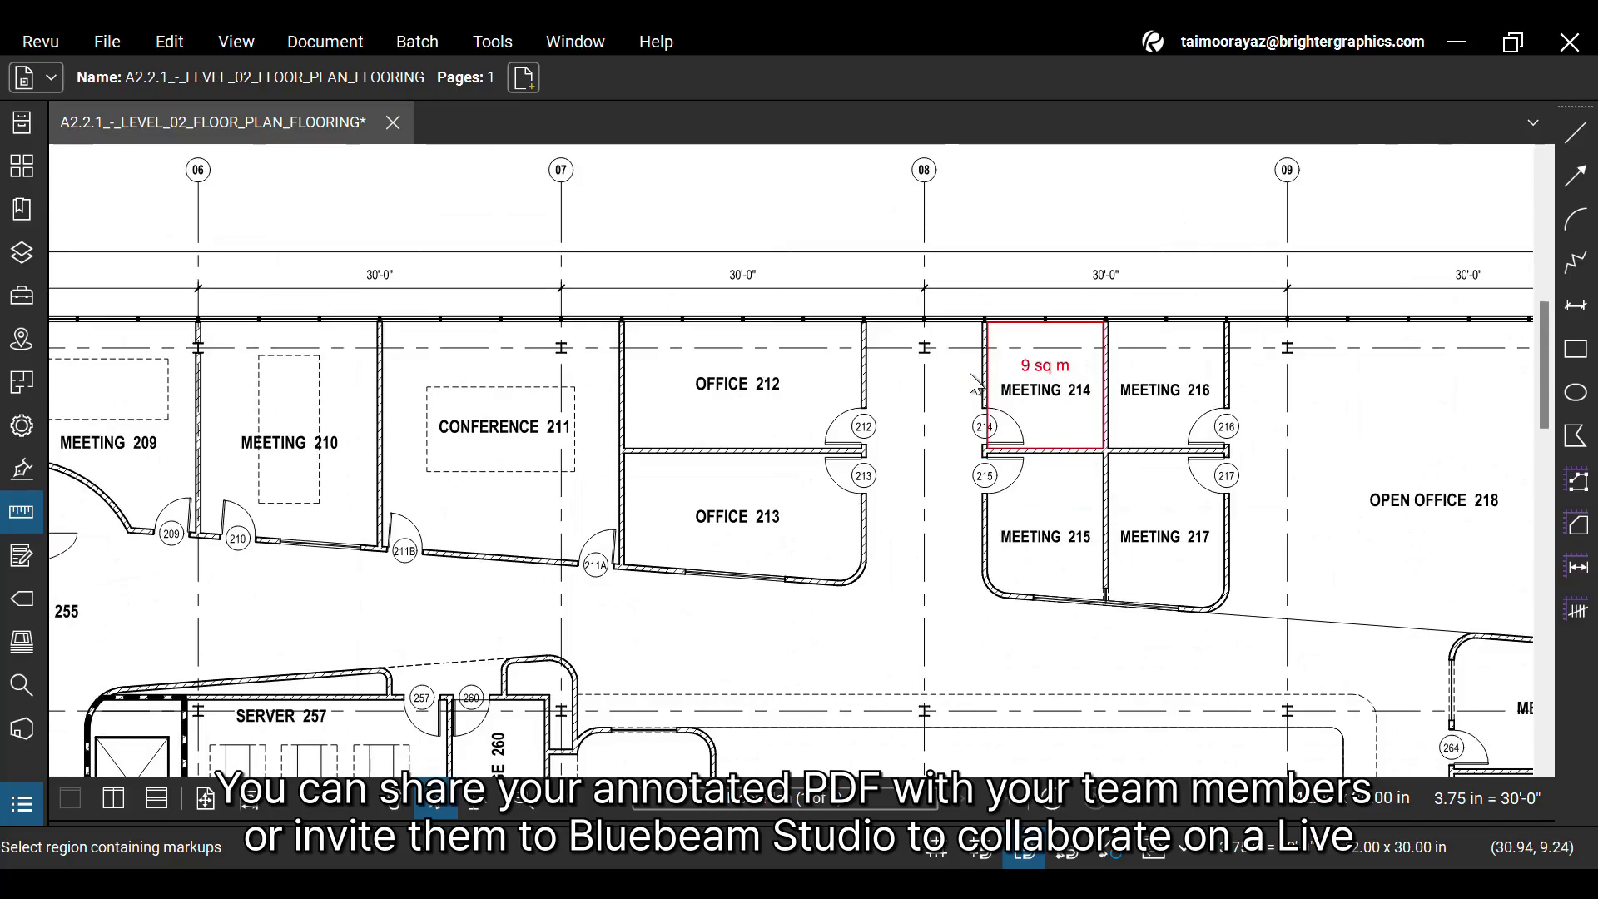
scroll(971, 373, down, 8)
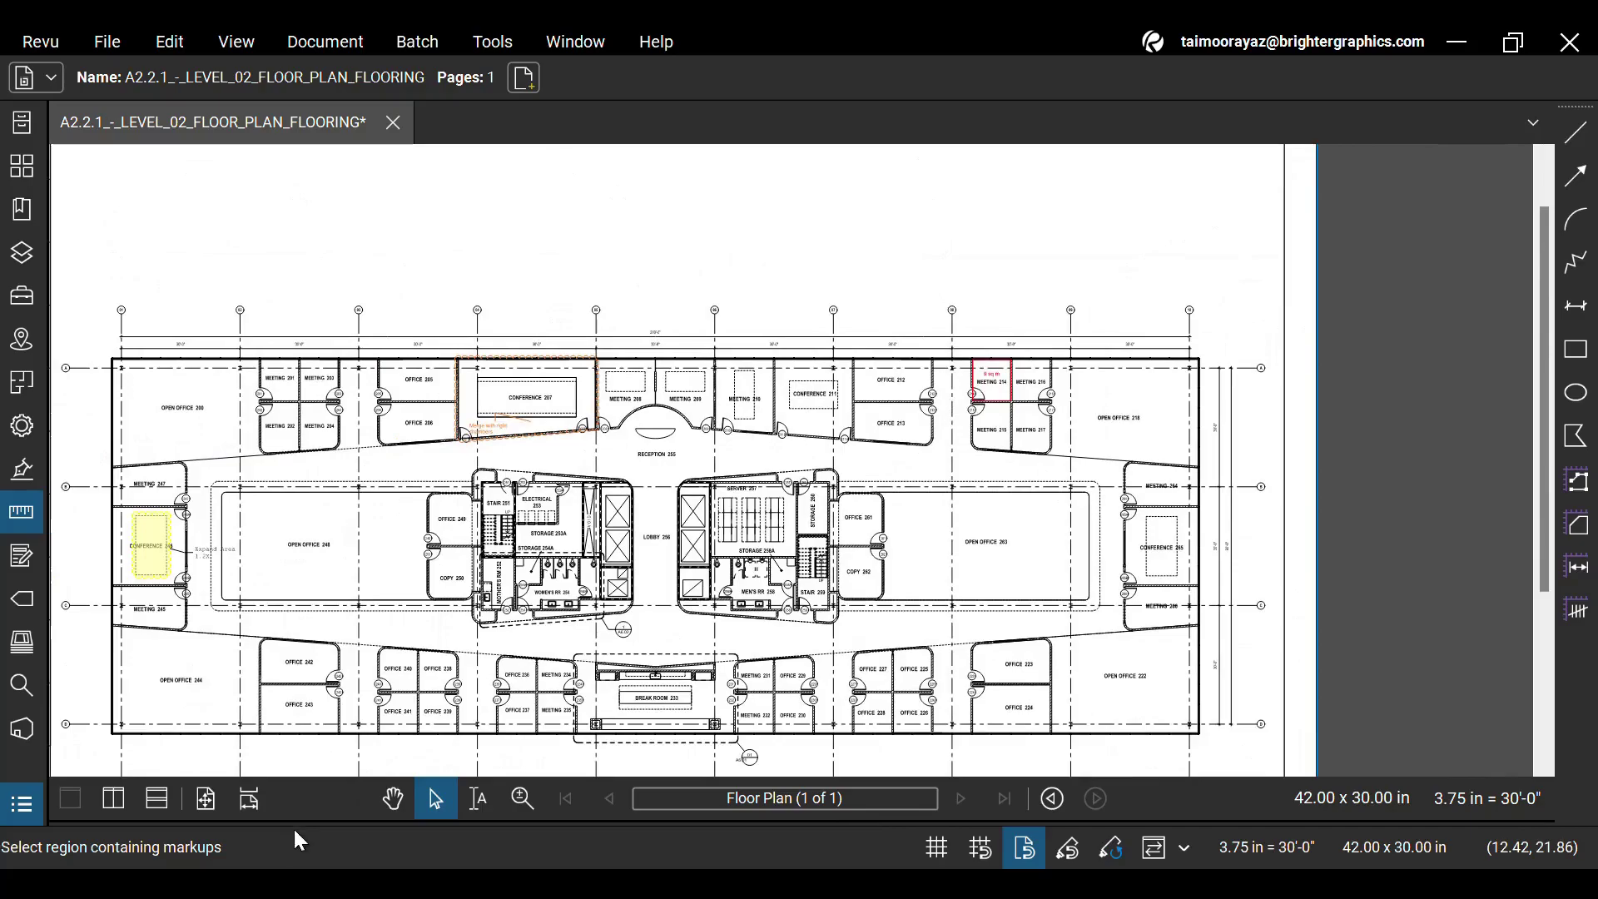
click(379, 798)
scroll(431, 720, down, 6)
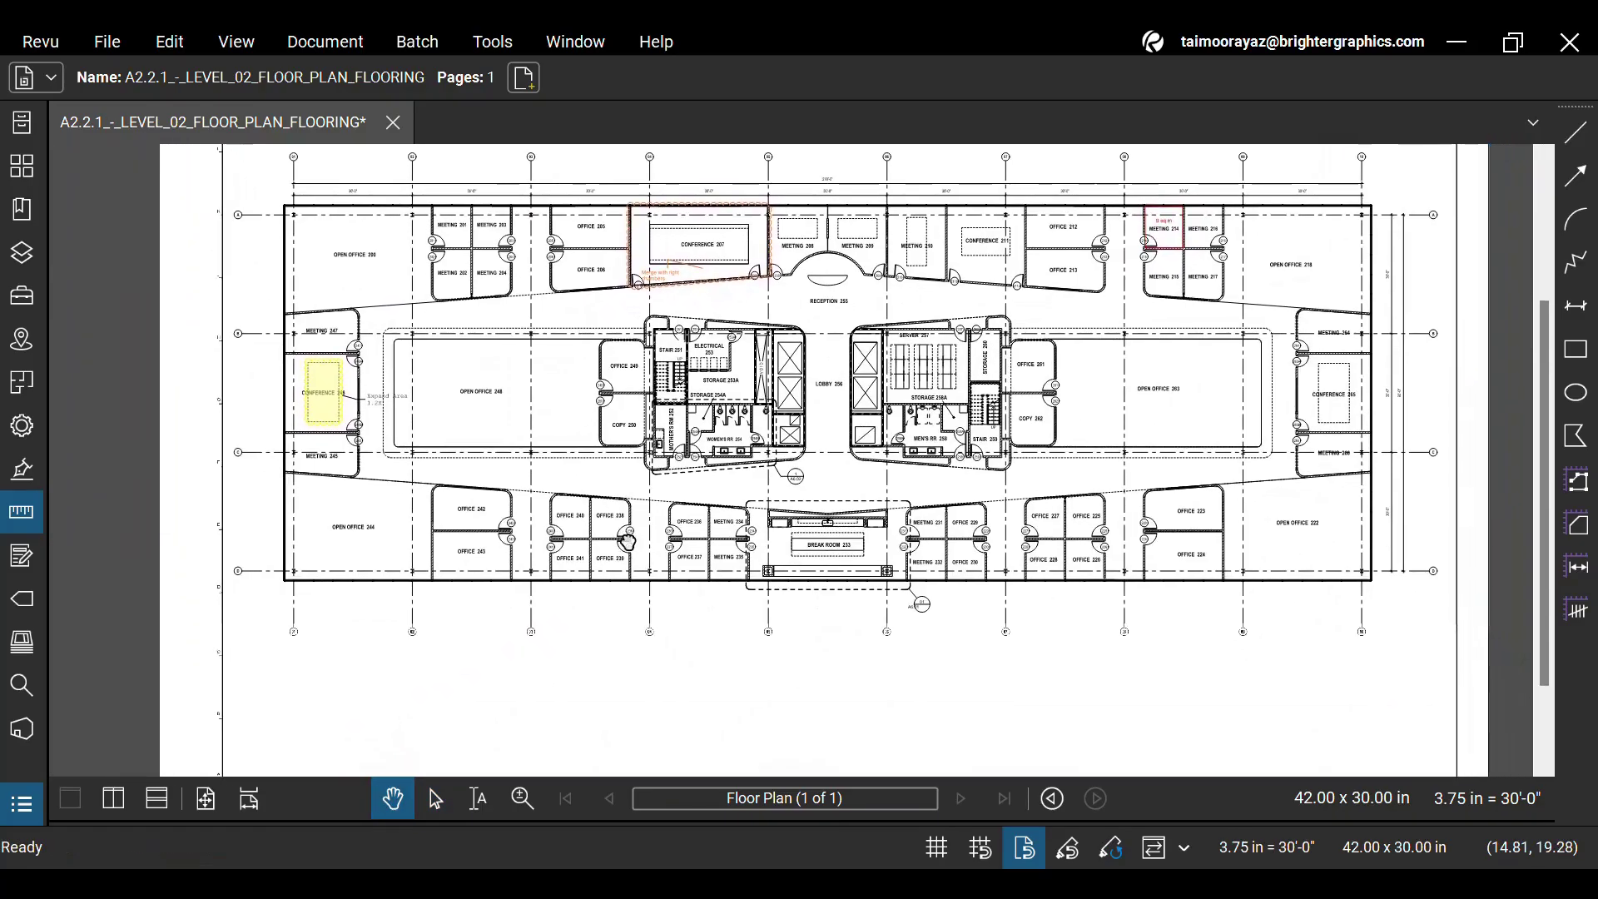